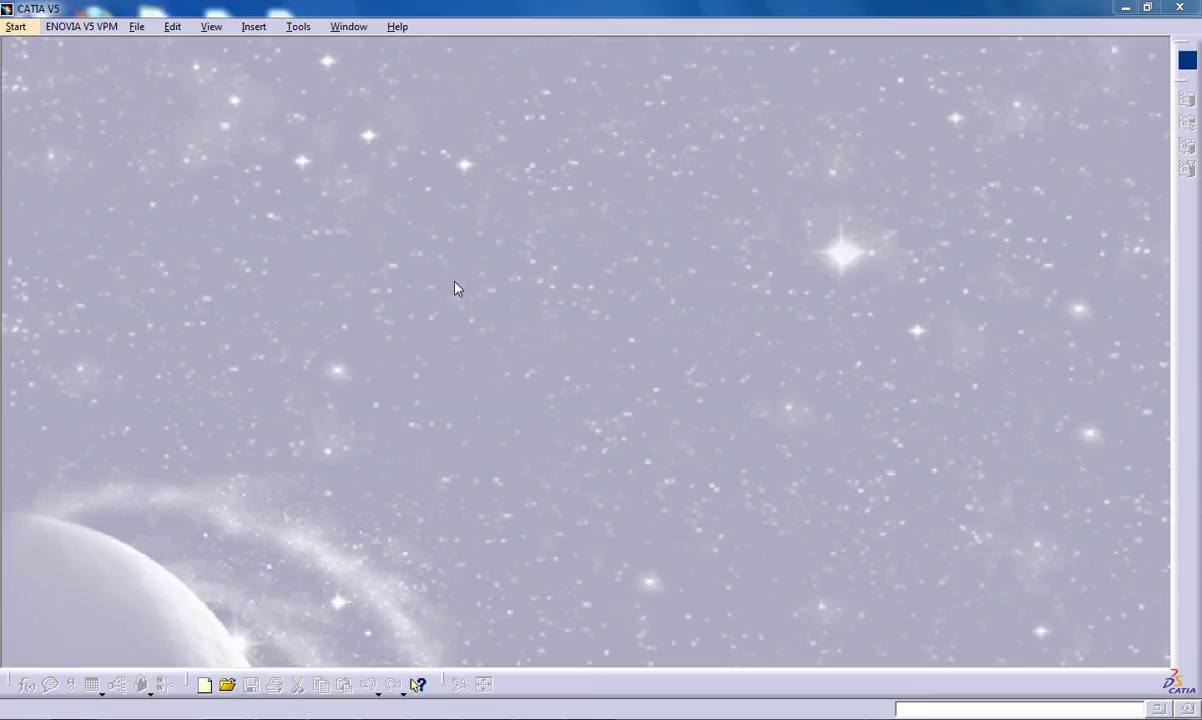
Step: From the Start menu's workbench list, create a new part with the default name Part1
click(16, 26)
mouse_move(110, 67)
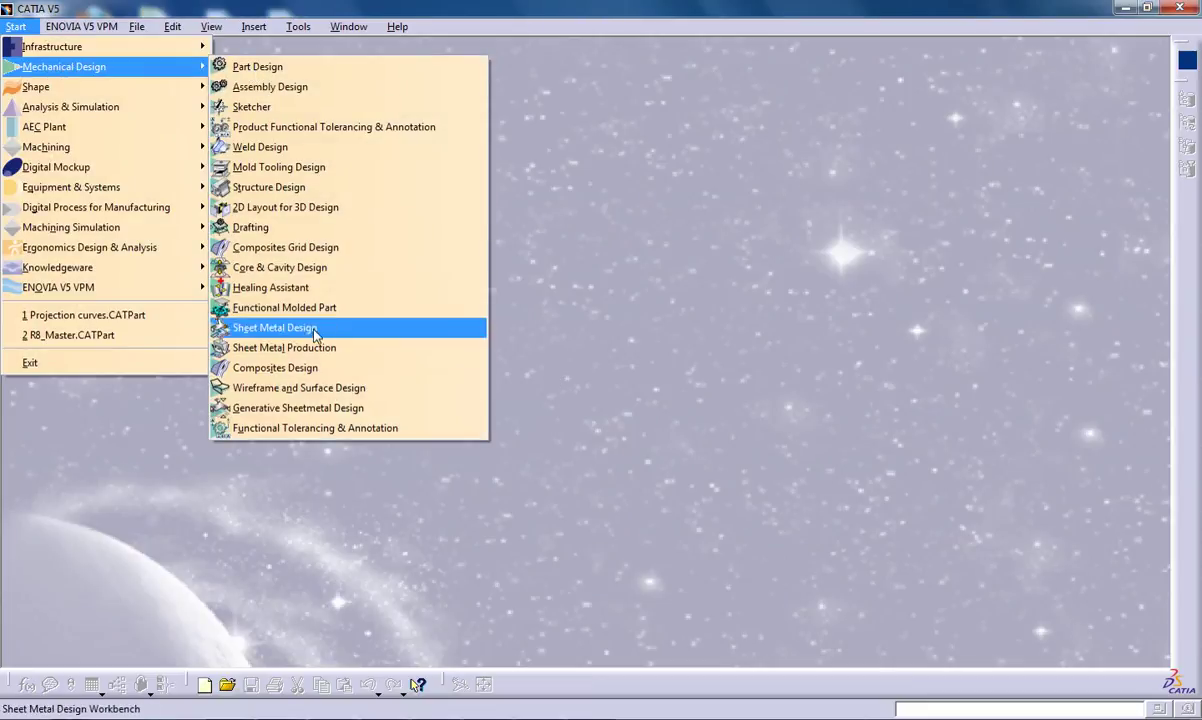
click(337, 396)
click(562, 341)
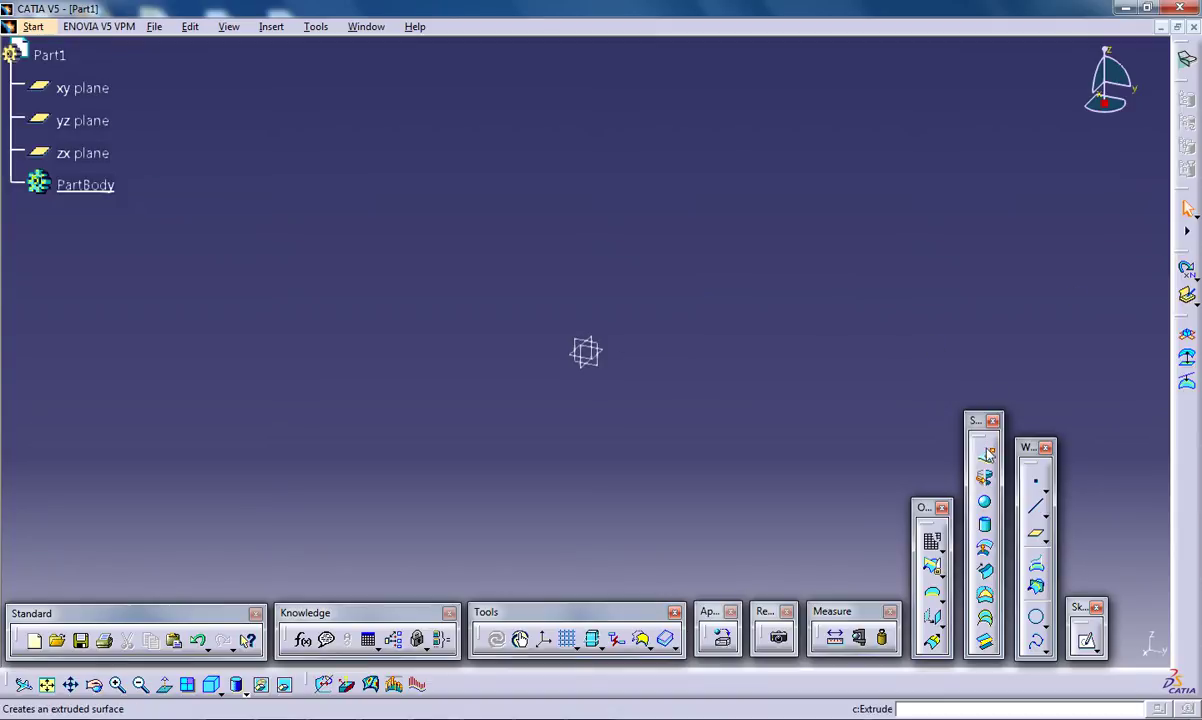
Step: Draw a first spline curve in a new sketch on the xy plane
click(1088, 644)
click(608, 354)
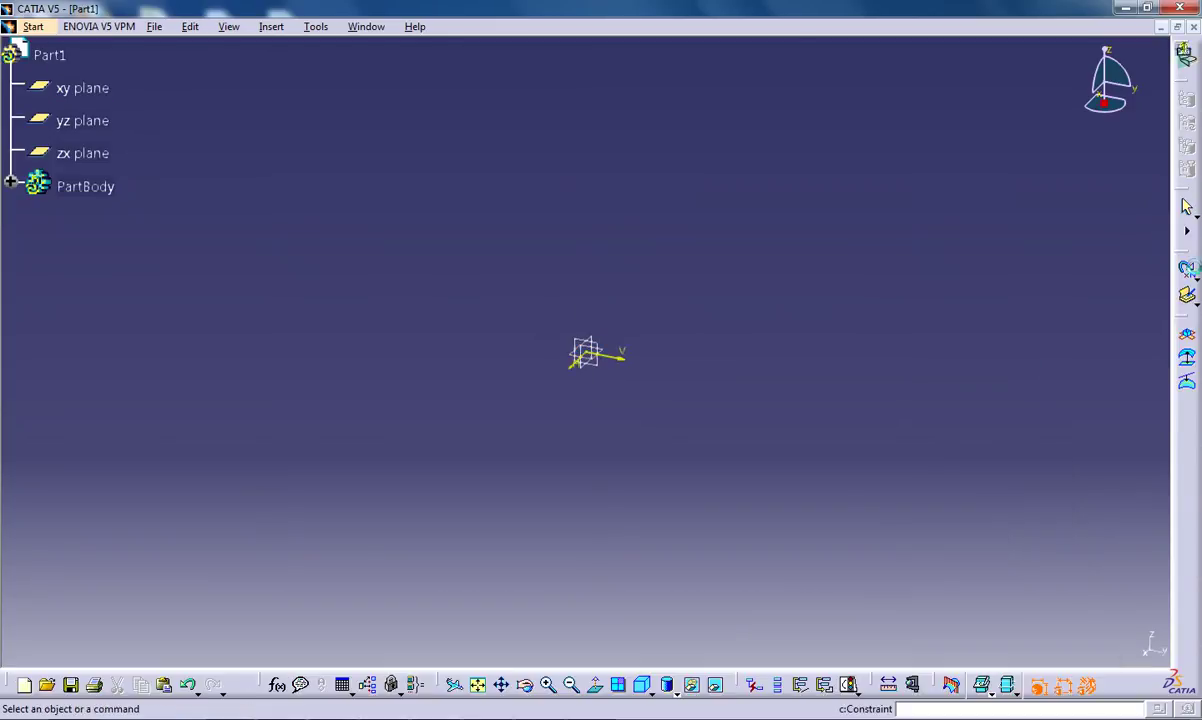
click(1187, 478)
click(736, 238)
click(662, 350)
click(690, 444)
click(763, 514)
double_click(763, 513)
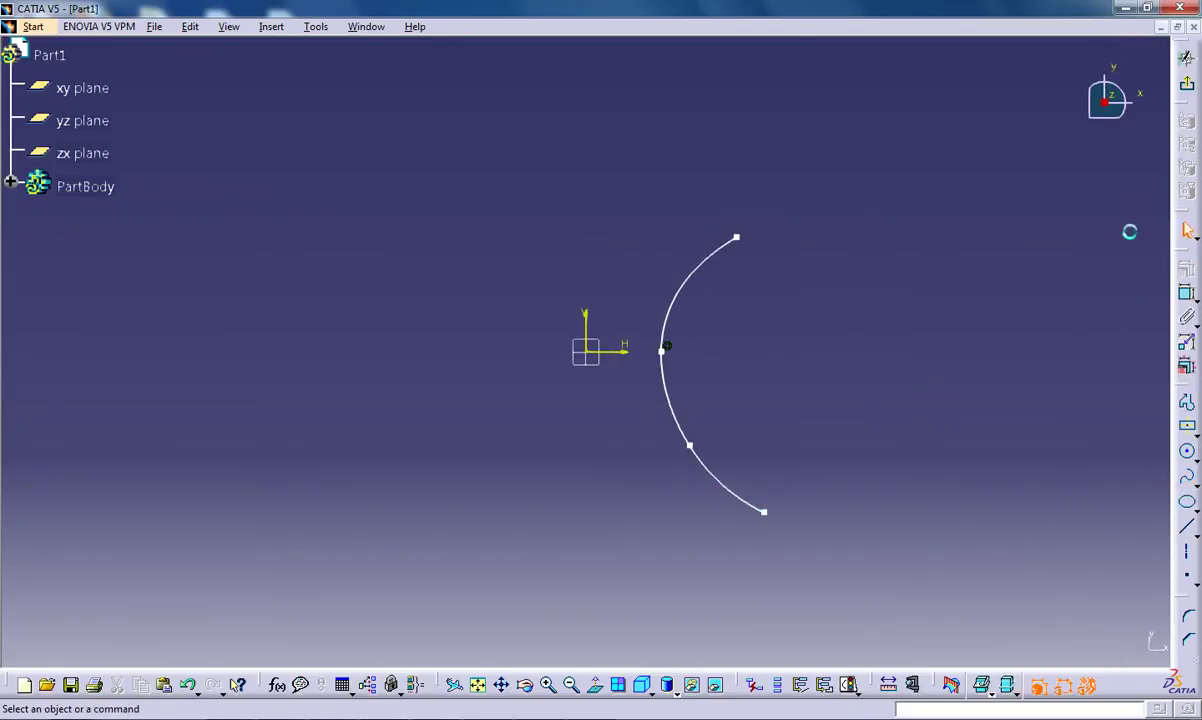
click(1188, 90)
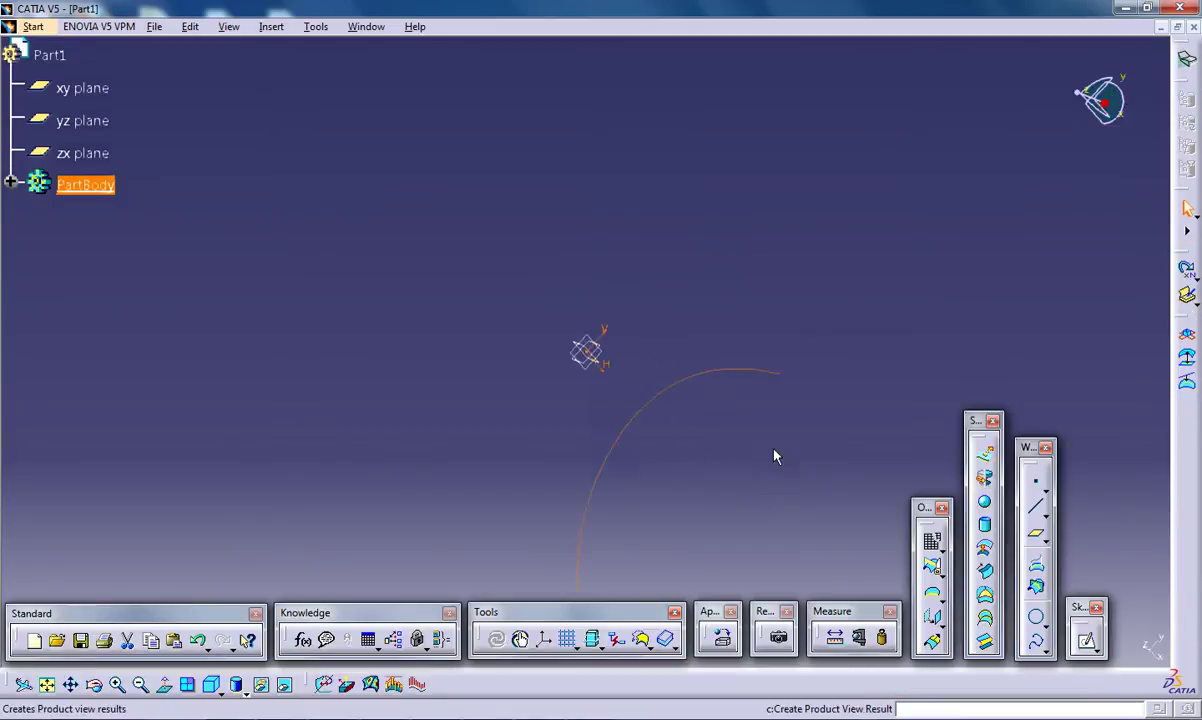
Step: Open a sketch on the yz plane and leave it without drawing anything
click(598, 375)
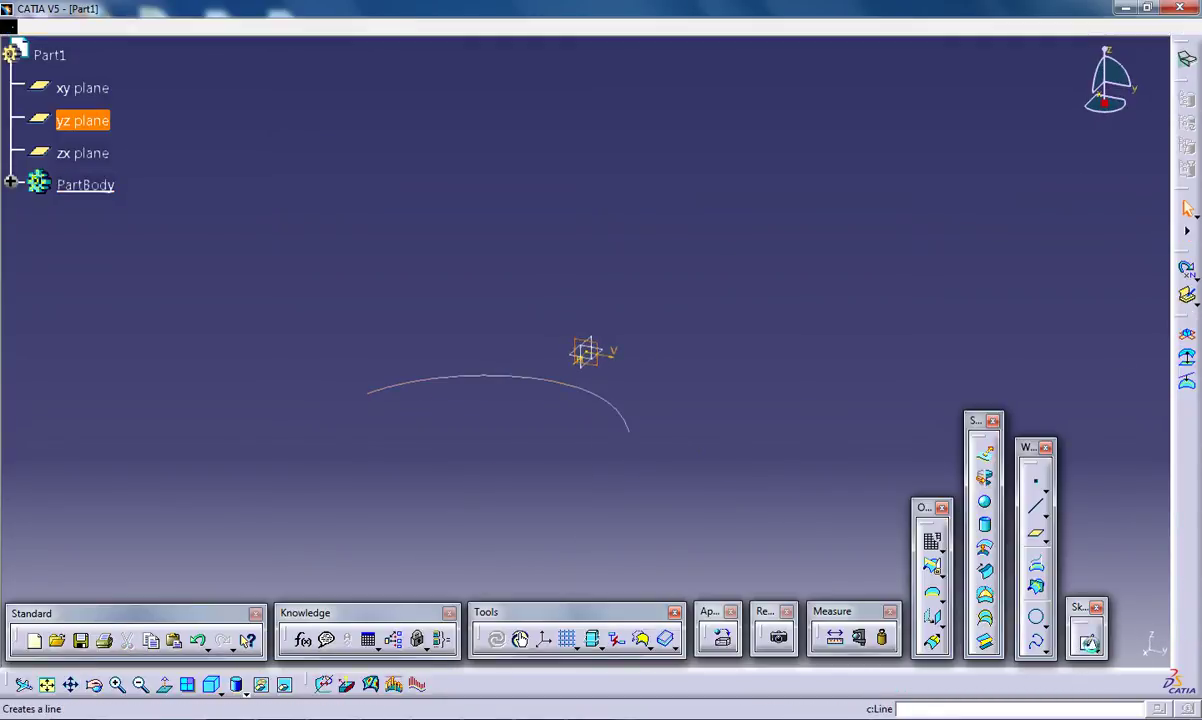
click(1186, 268)
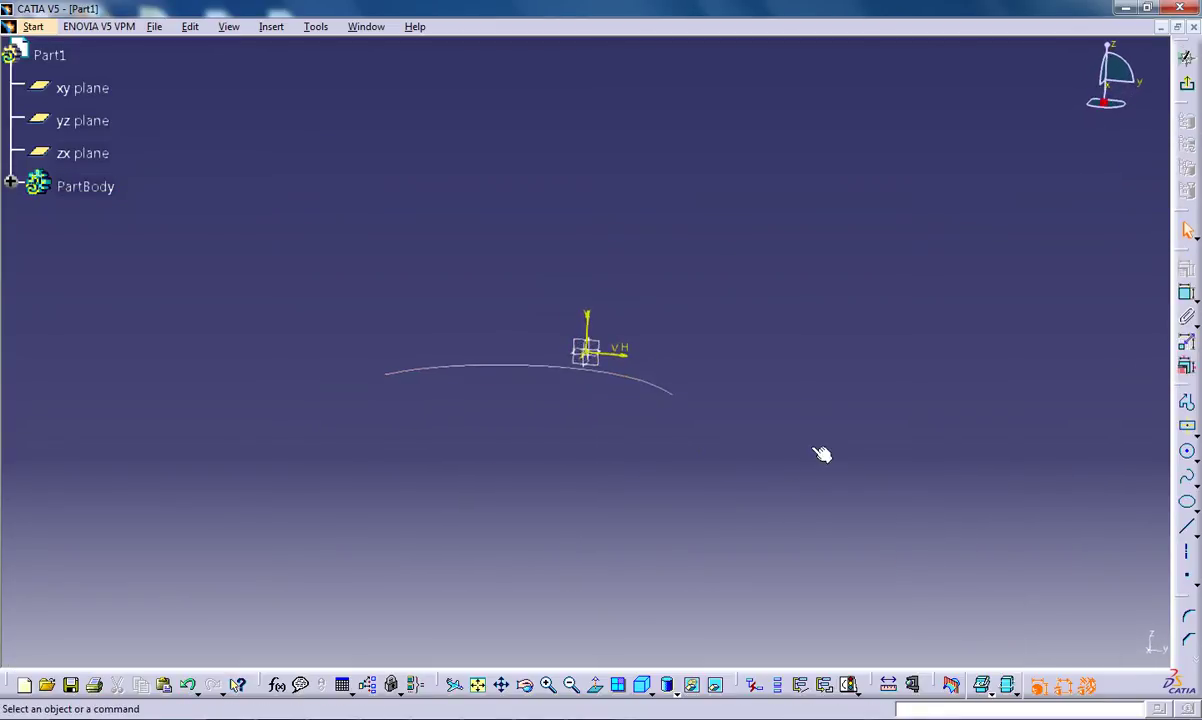
click(1188, 90)
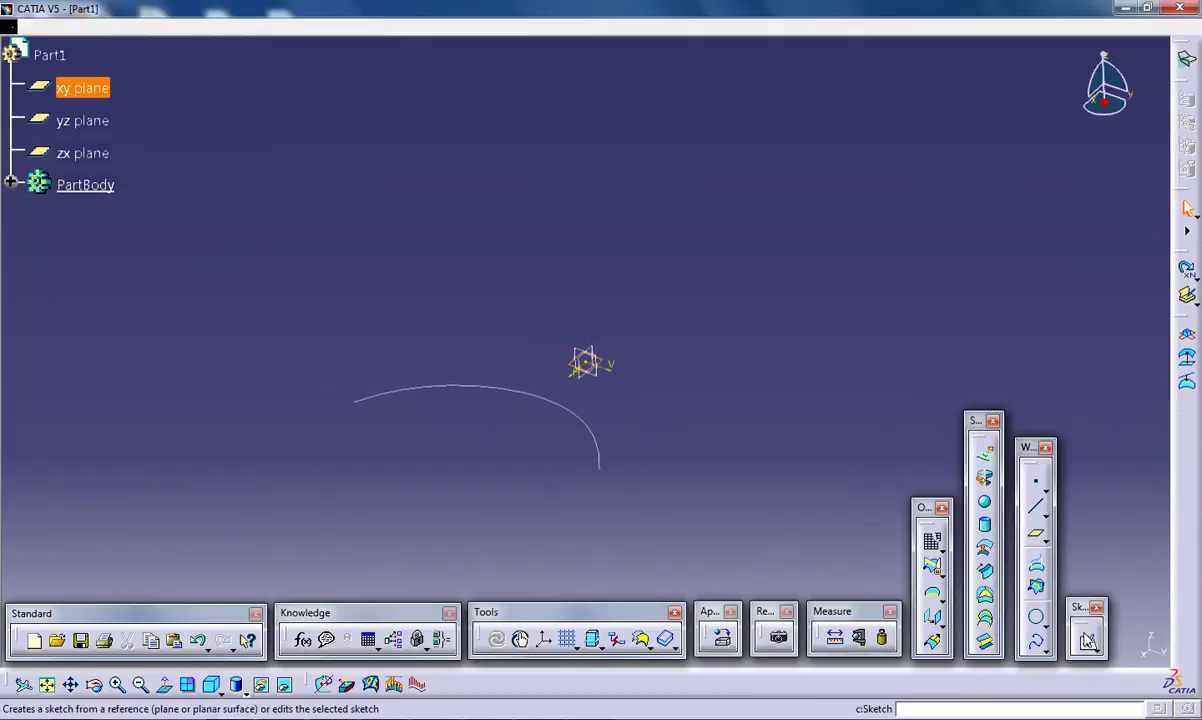
Step: Draw a second spline crossing the first one in a new xy-plane sketch
click(1086, 640)
click(1187, 617)
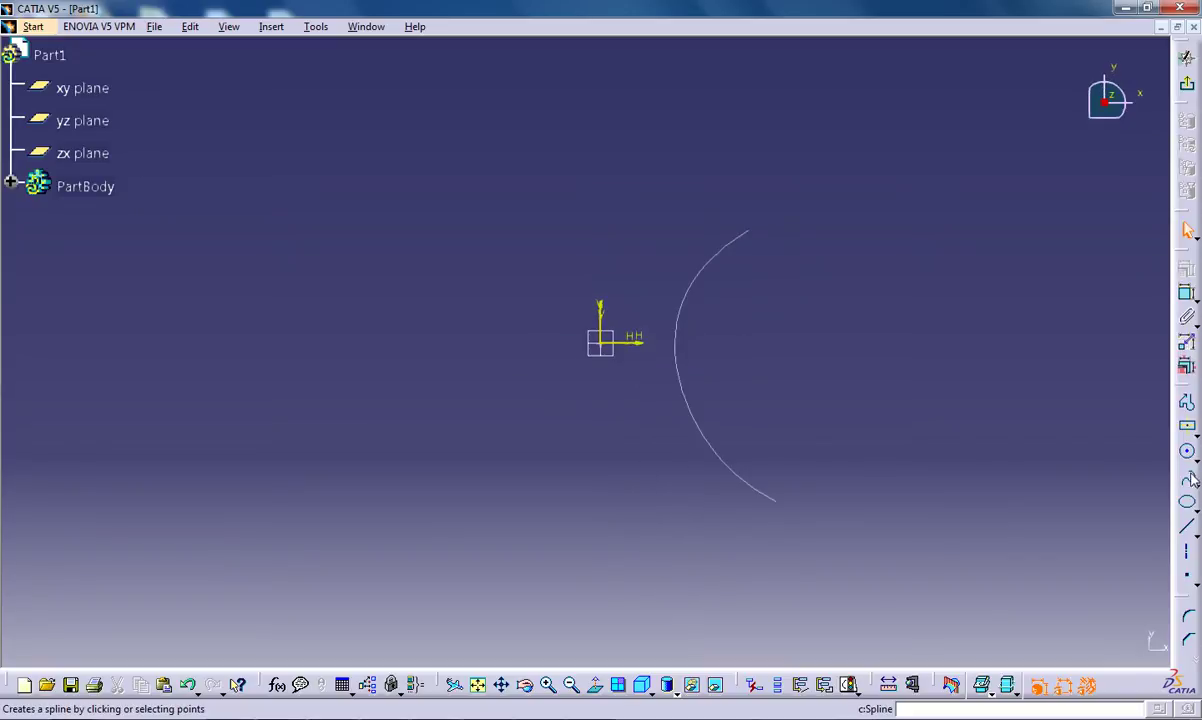
click(654, 234)
click(739, 311)
click(693, 428)
double_click(693, 428)
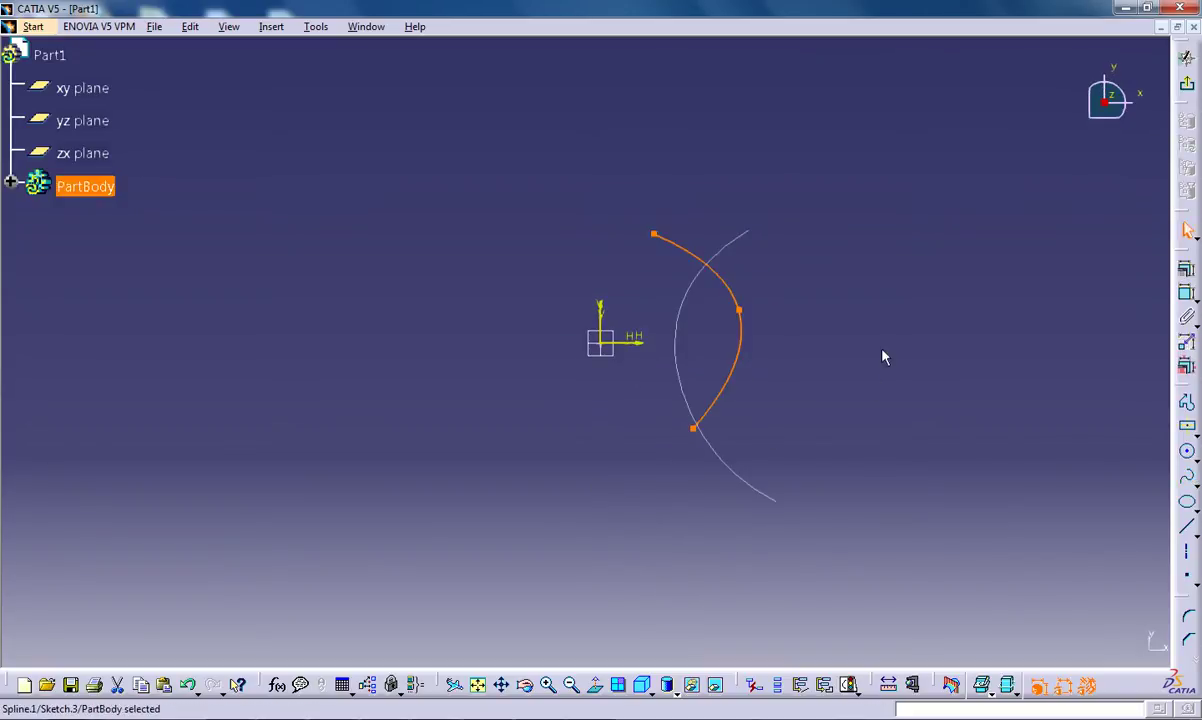
click(1187, 84)
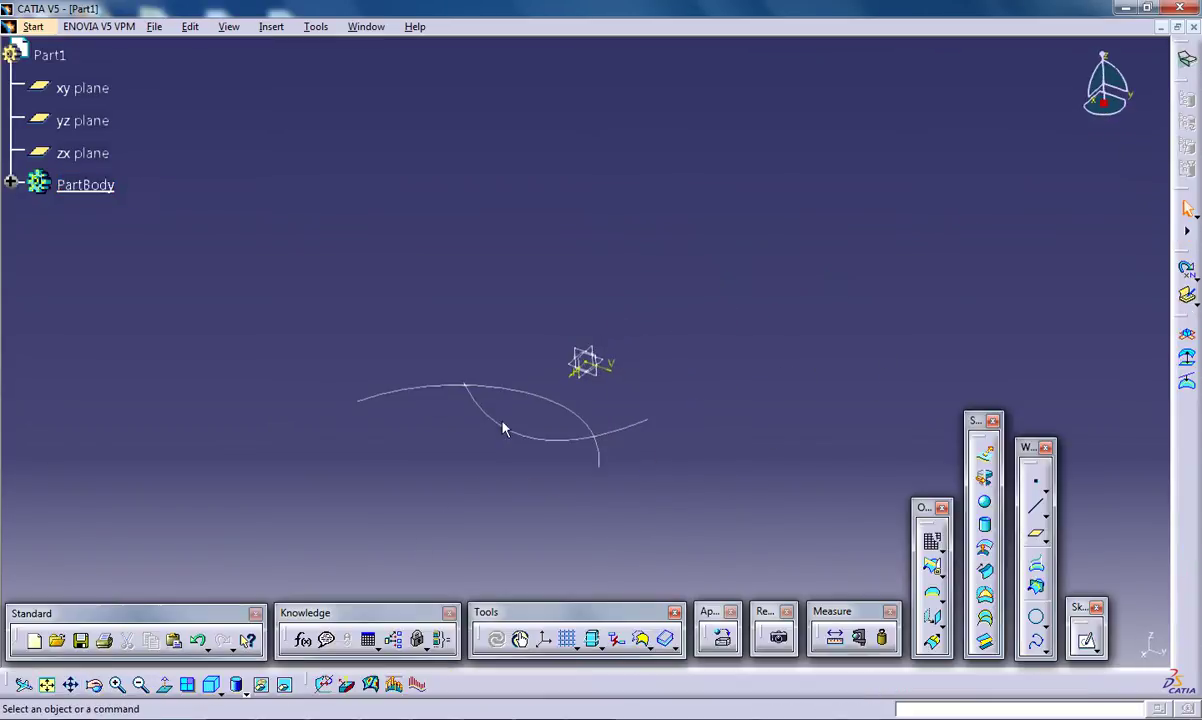
Step: Intersect the two spline sketches, choosing 'keep all the sub-elements' to retain both crossing points
mouse_move(456, 408)
middle_down()
mouse_move(595, 510)
mouse_move(694, 493)
middle_up()
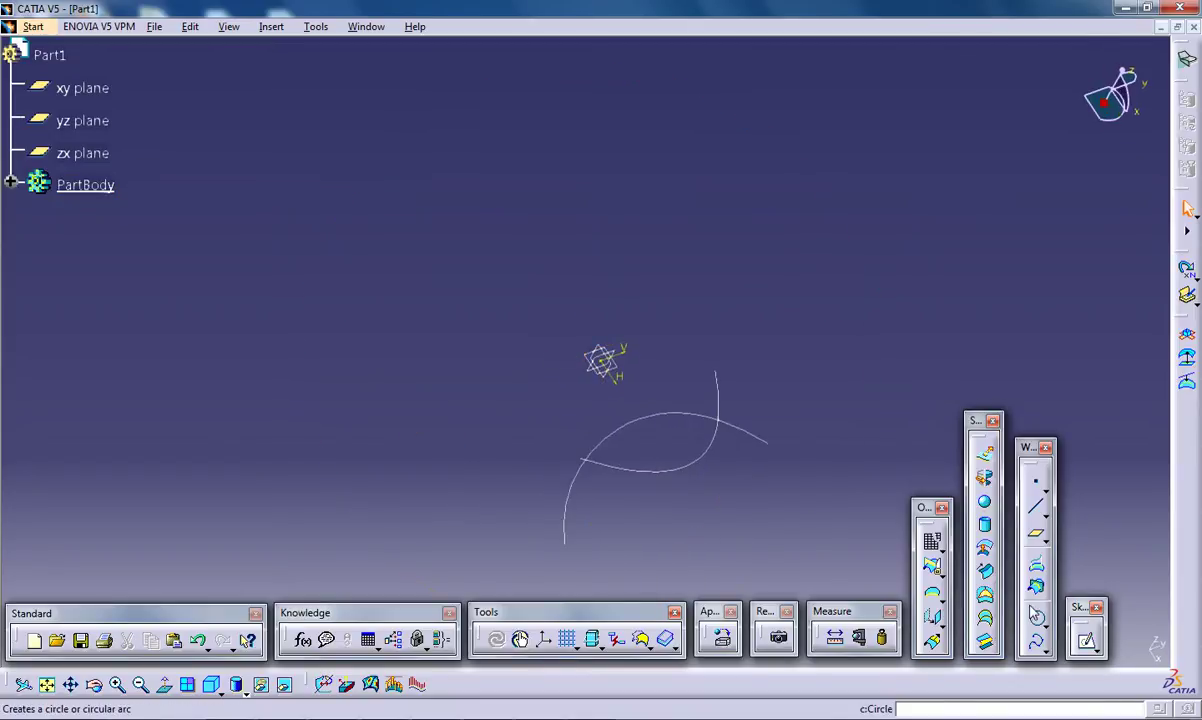
click(1038, 591)
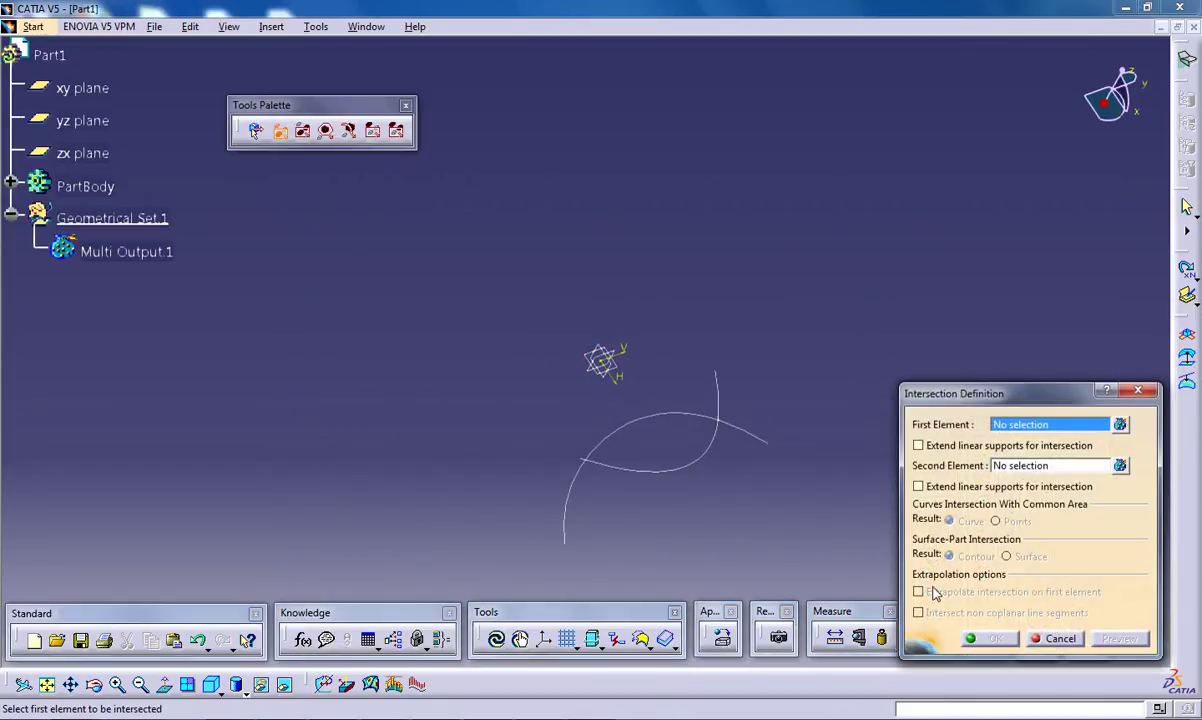
click(687, 477)
click(681, 418)
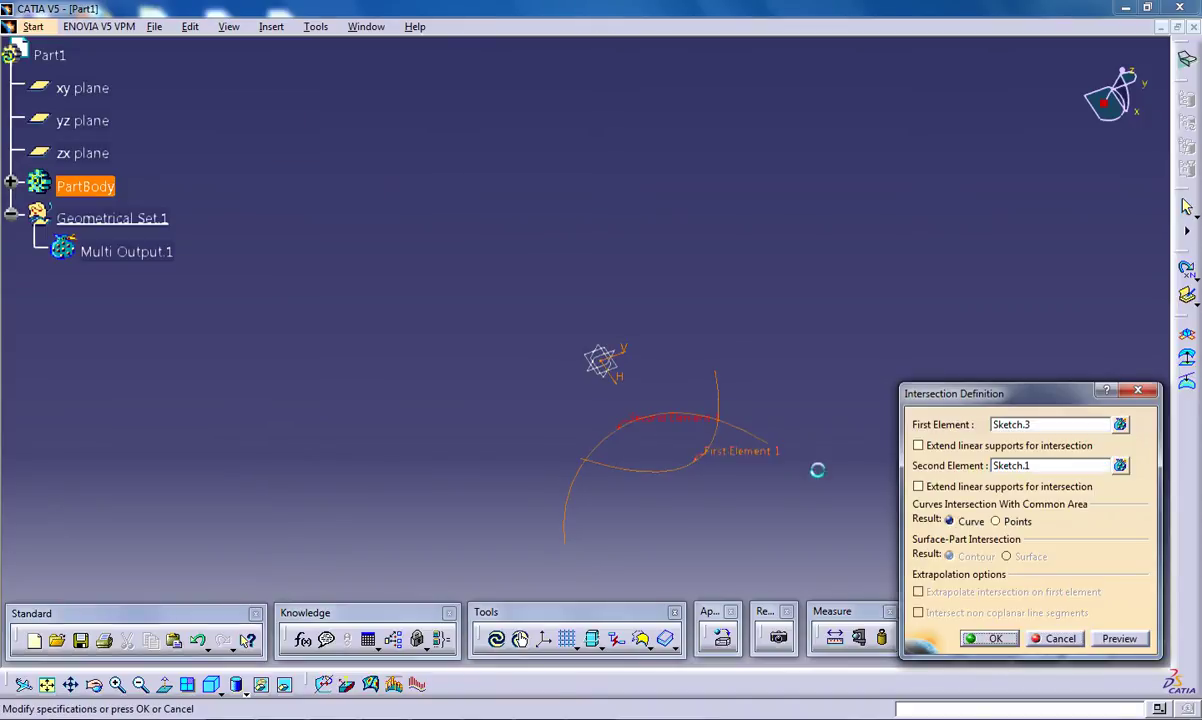
click(997, 522)
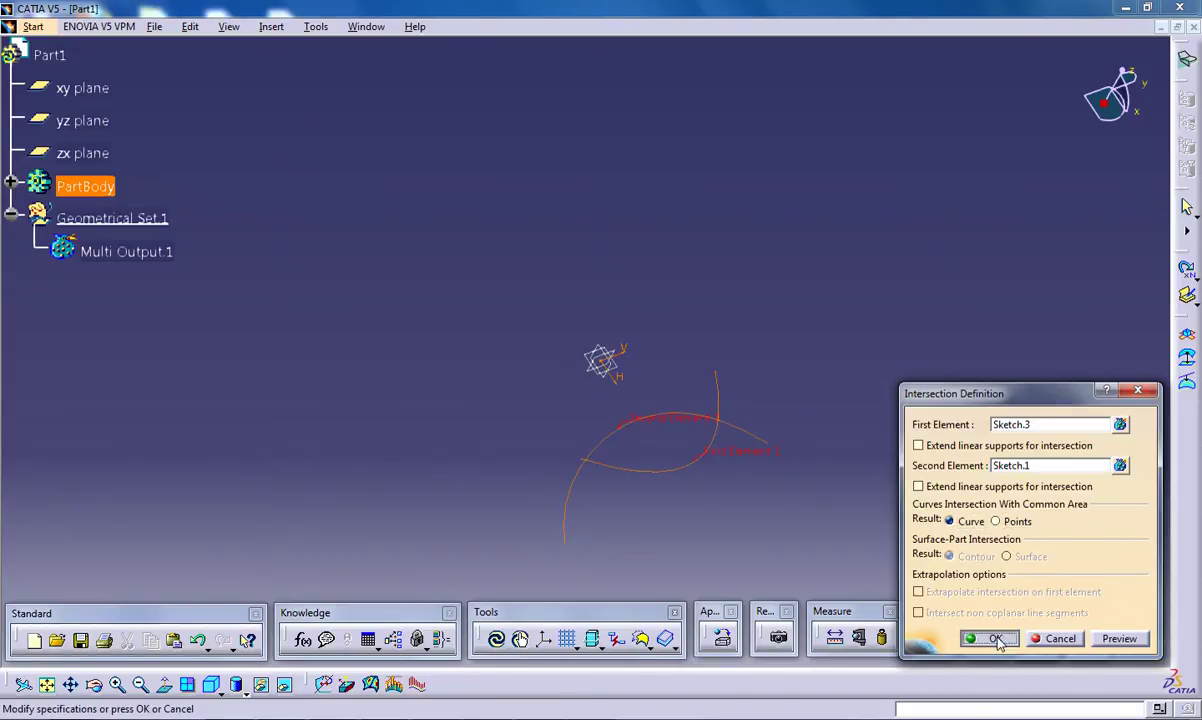
click(1000, 603)
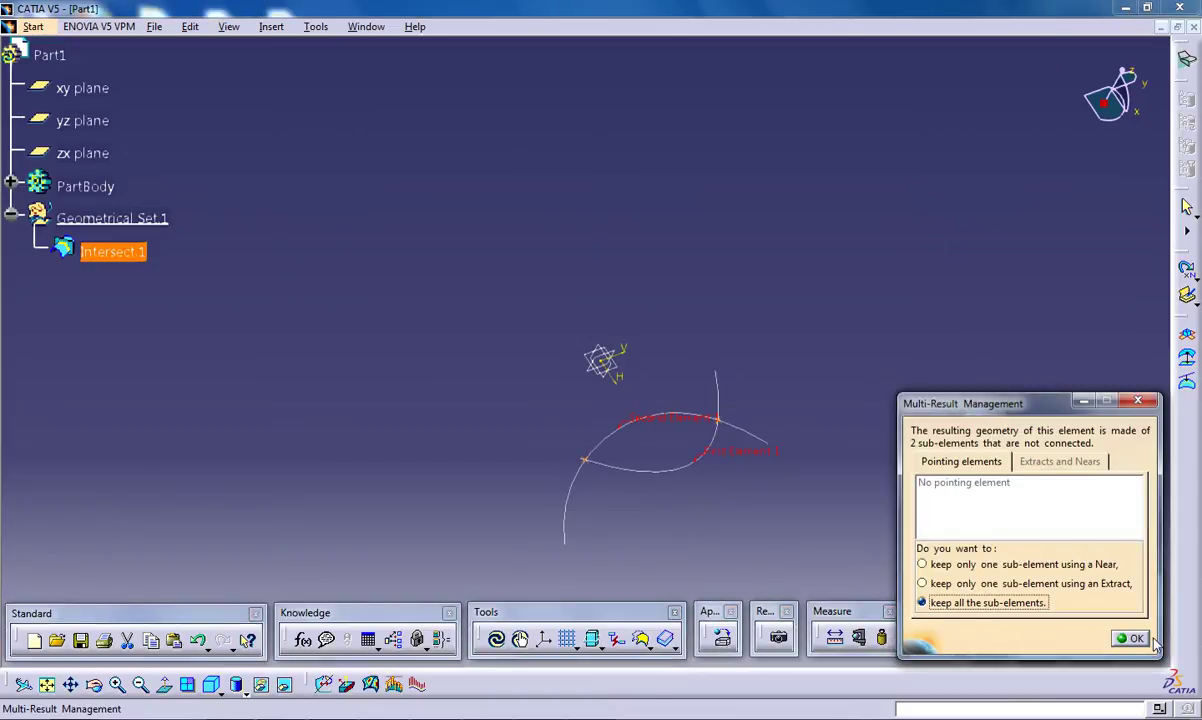
click(1134, 639)
middle_drag(741, 488, 448, 334)
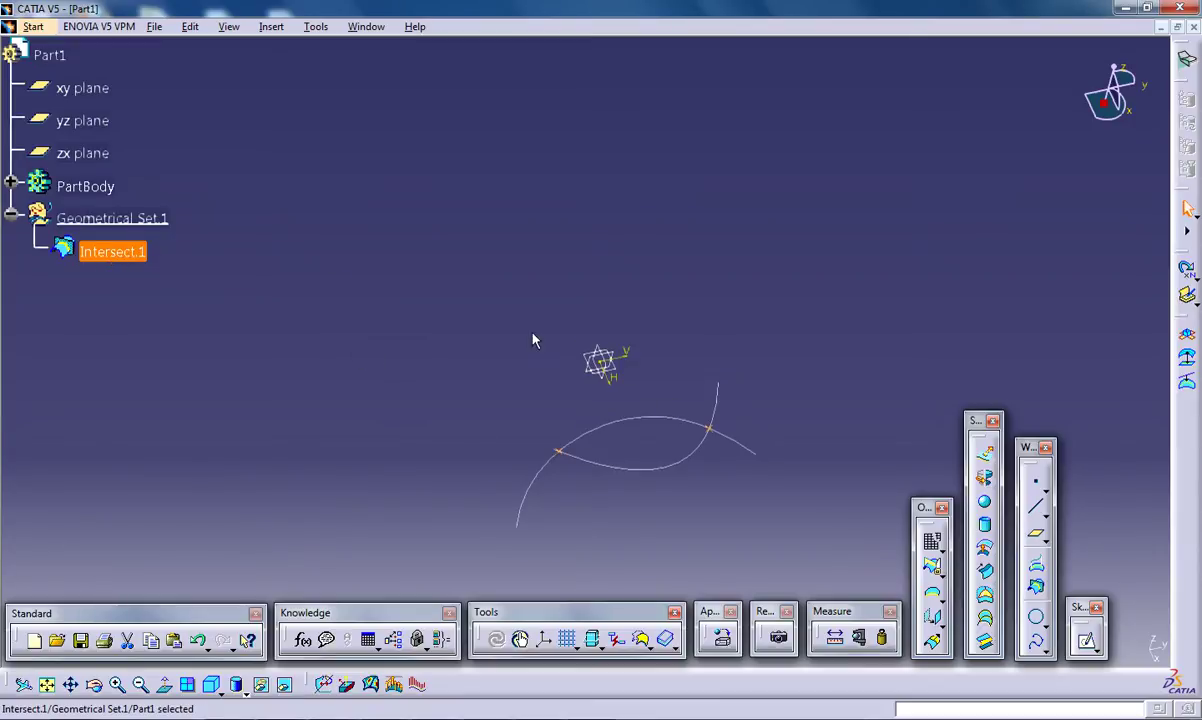
Step: Delete Geometrical Set.1 together with Intersect.1
click(730, 294)
right_click(90, 218)
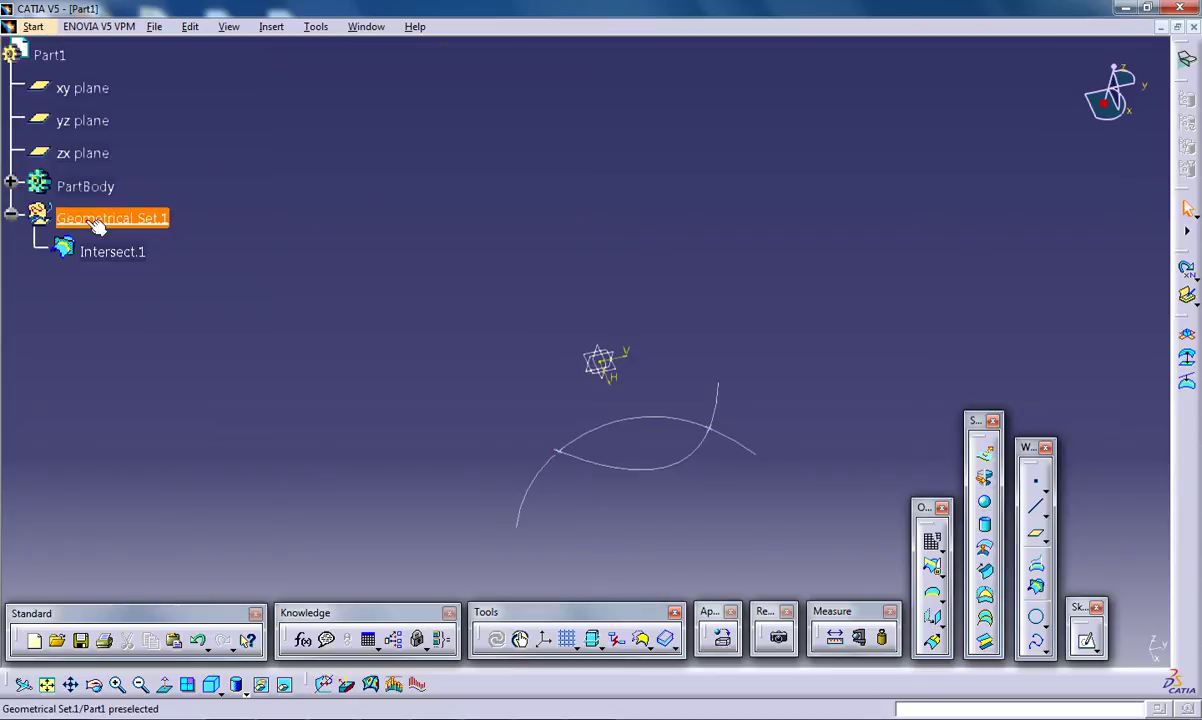
click(140, 454)
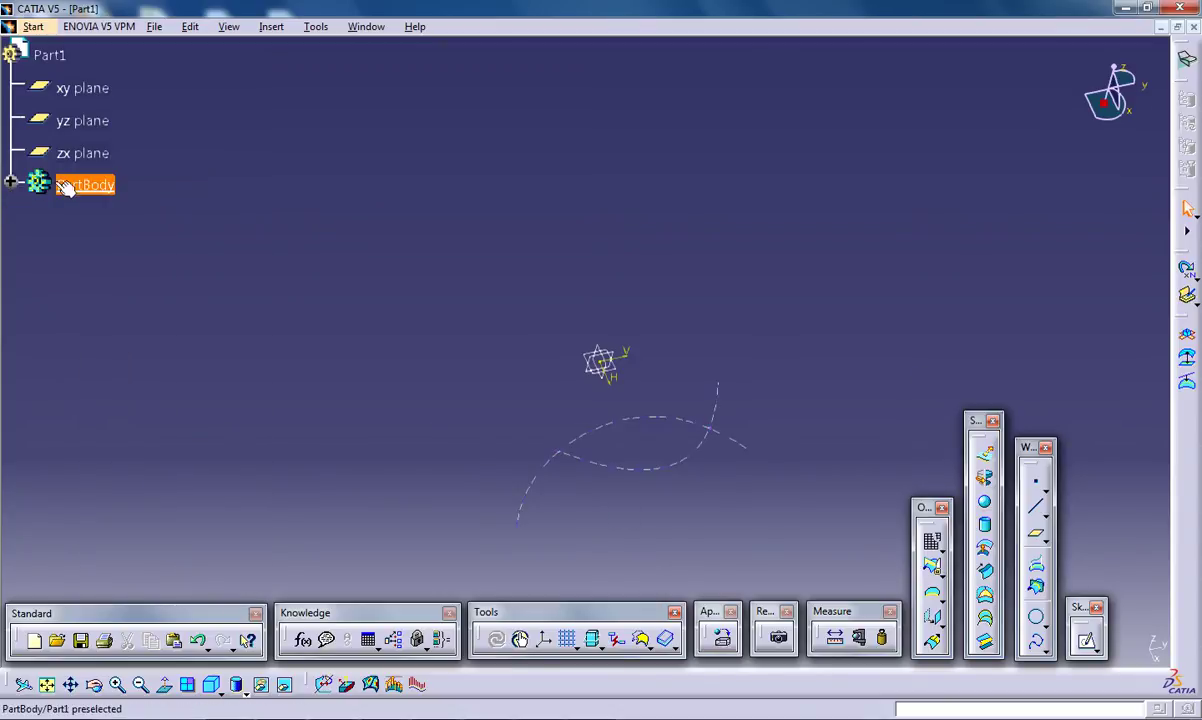
Step: Delete both spline sketches, Sketch.1 and Sketch.3, from PartBody
click(12, 185)
click(97, 250)
ctrl+click(105, 218)
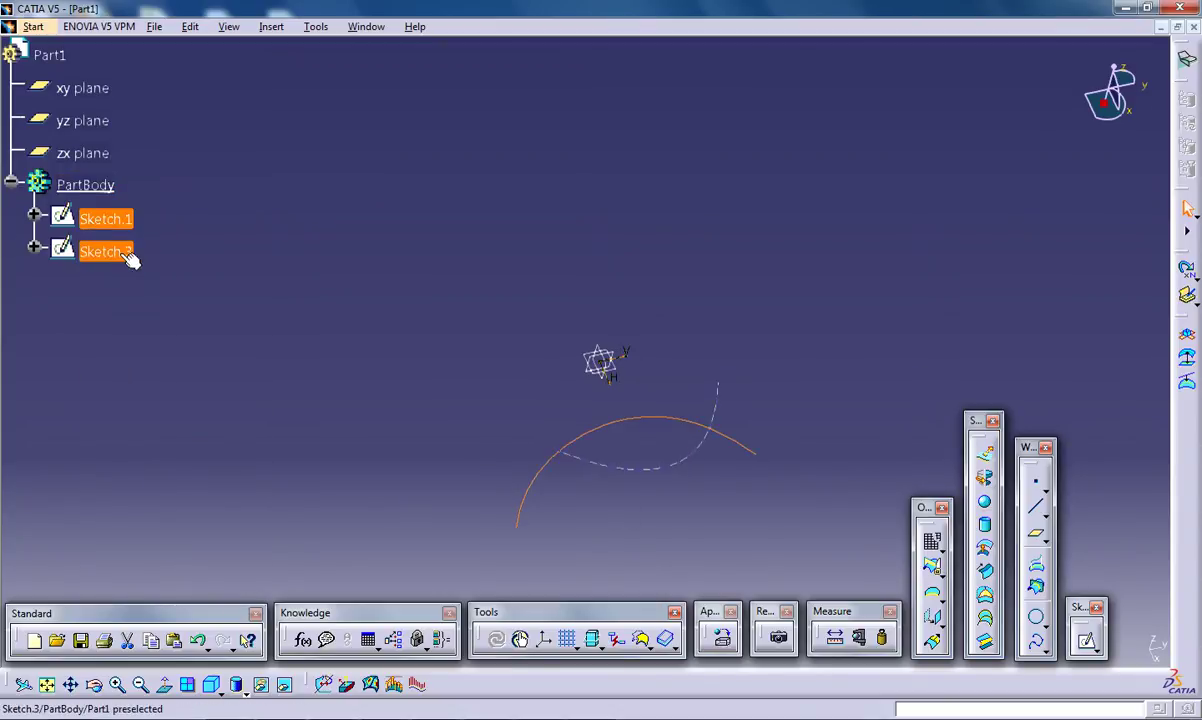
right_click(112, 228)
click(166, 434)
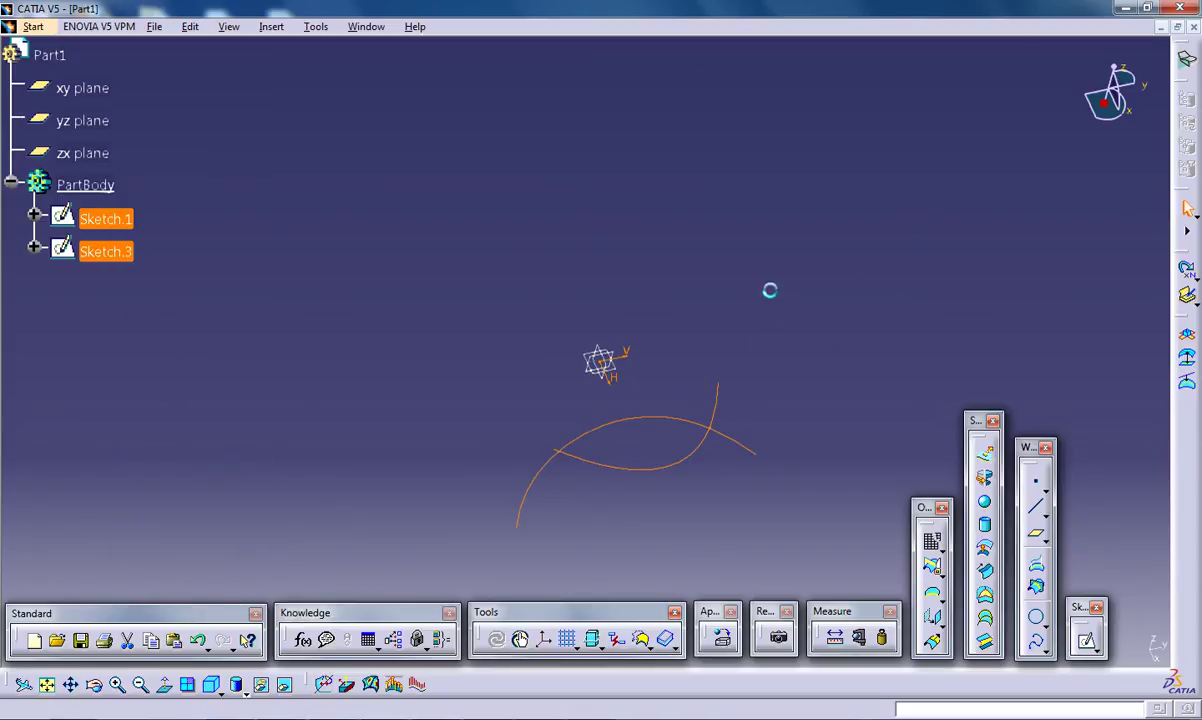
Step: Sketch an open three-segment profile, Sketch.4, on the xy plane
click(618, 372)
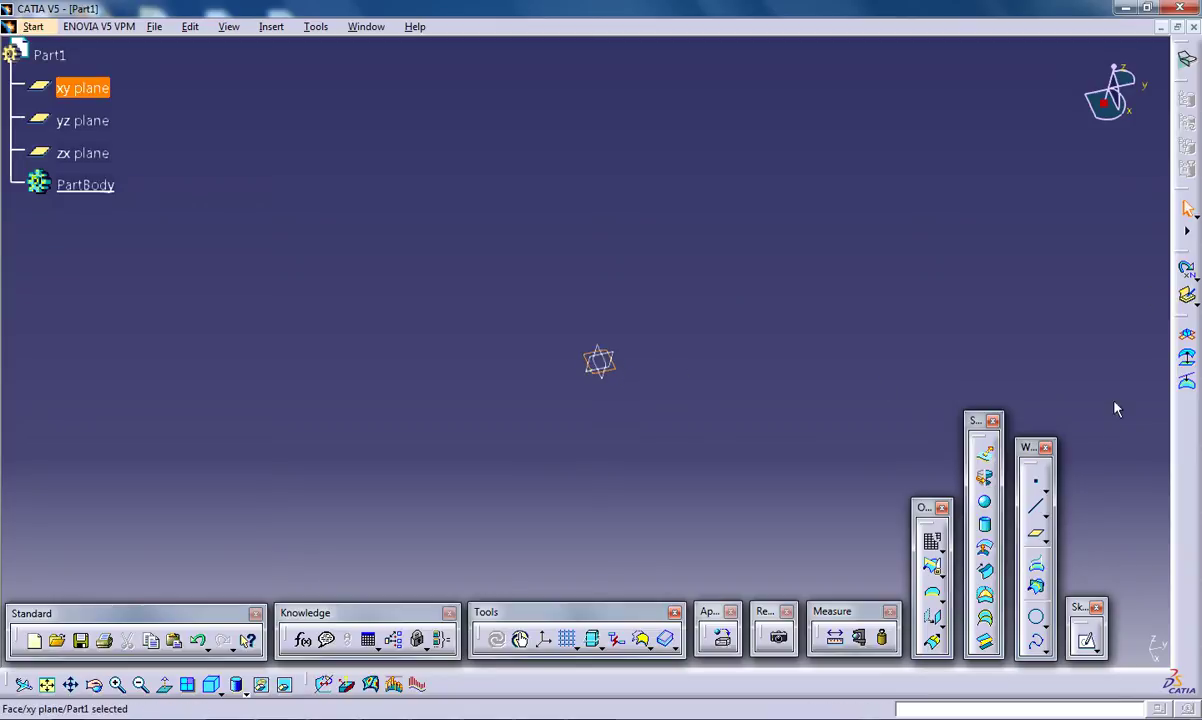
click(1087, 640)
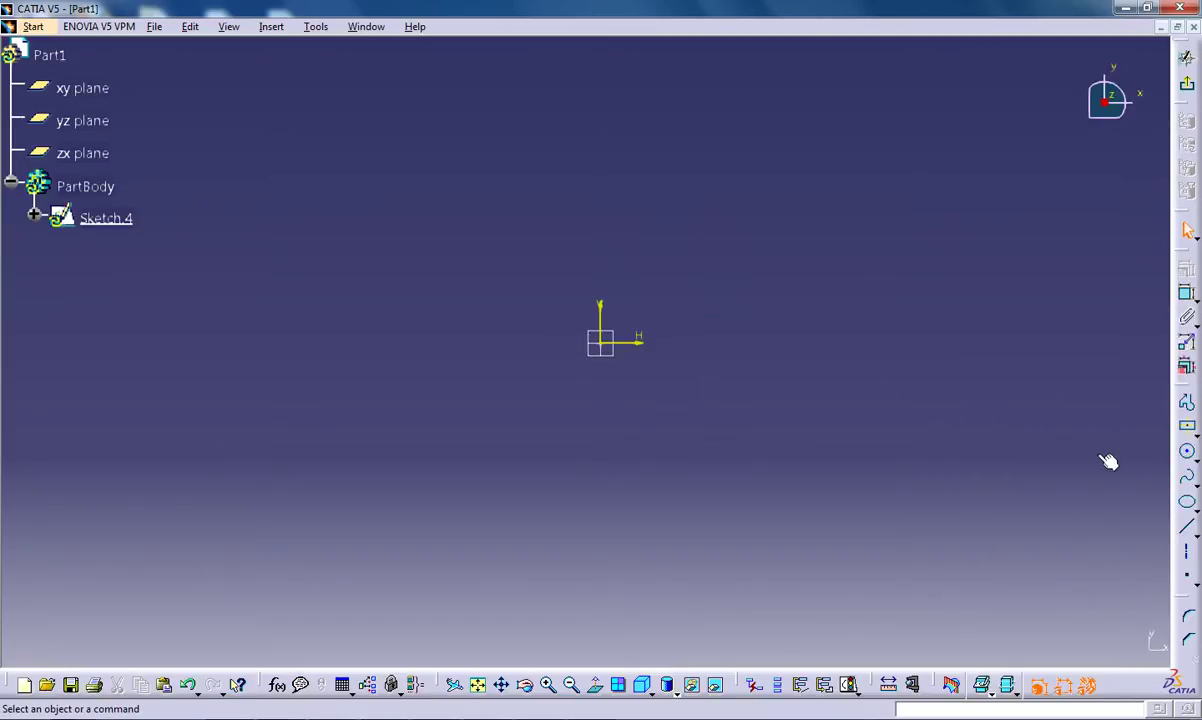
click(1187, 401)
click(651, 316)
click(690, 241)
click(793, 242)
key(Escape)
click(1187, 83)
Step: Draw a horizontal line above the profile in a new xy-plane sketch
click(612, 367)
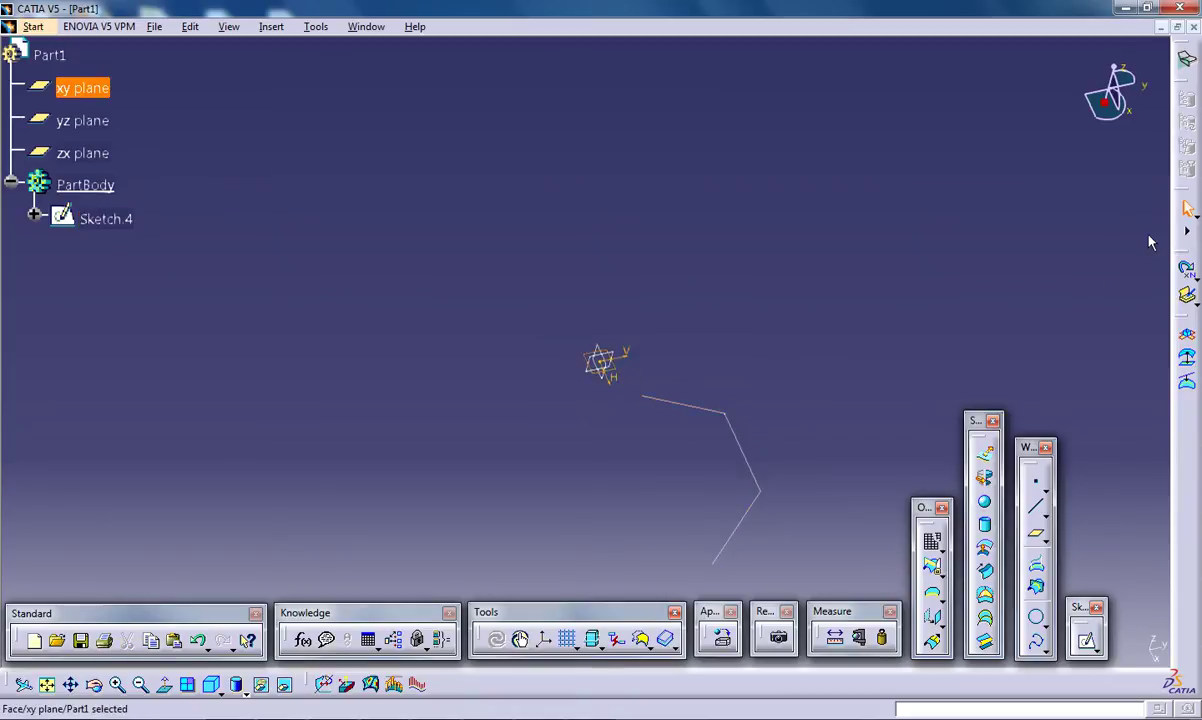
click(1086, 640)
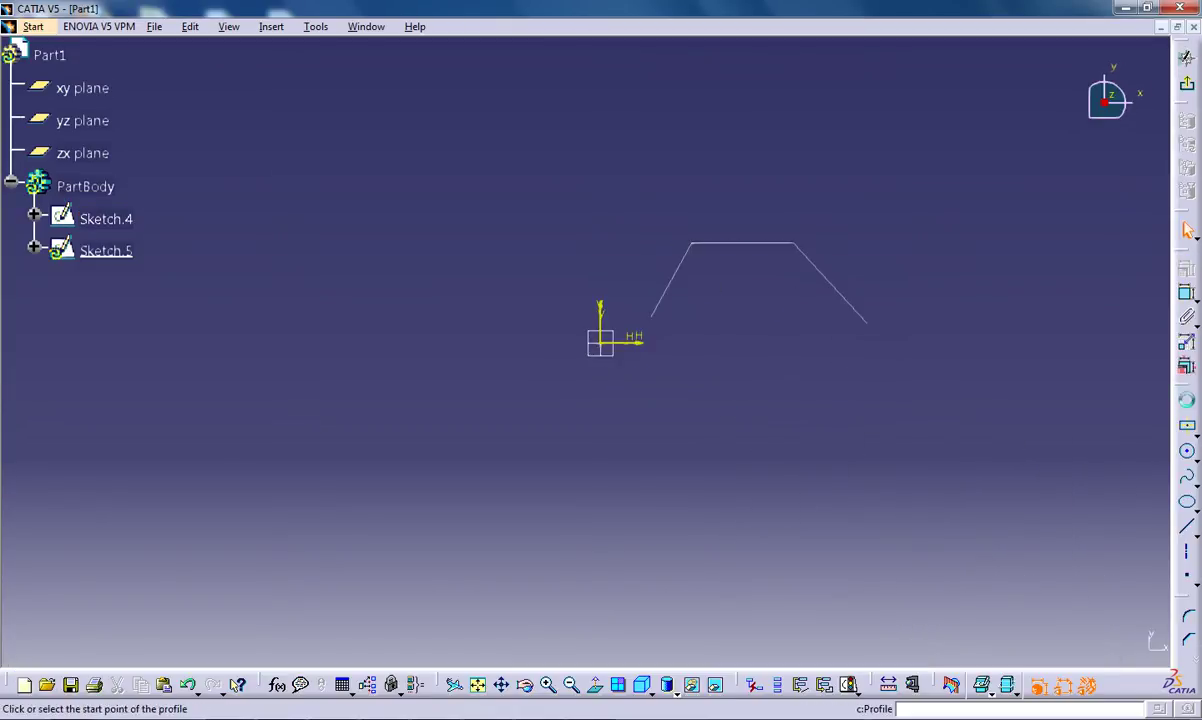
click(1187, 403)
click(632, 226)
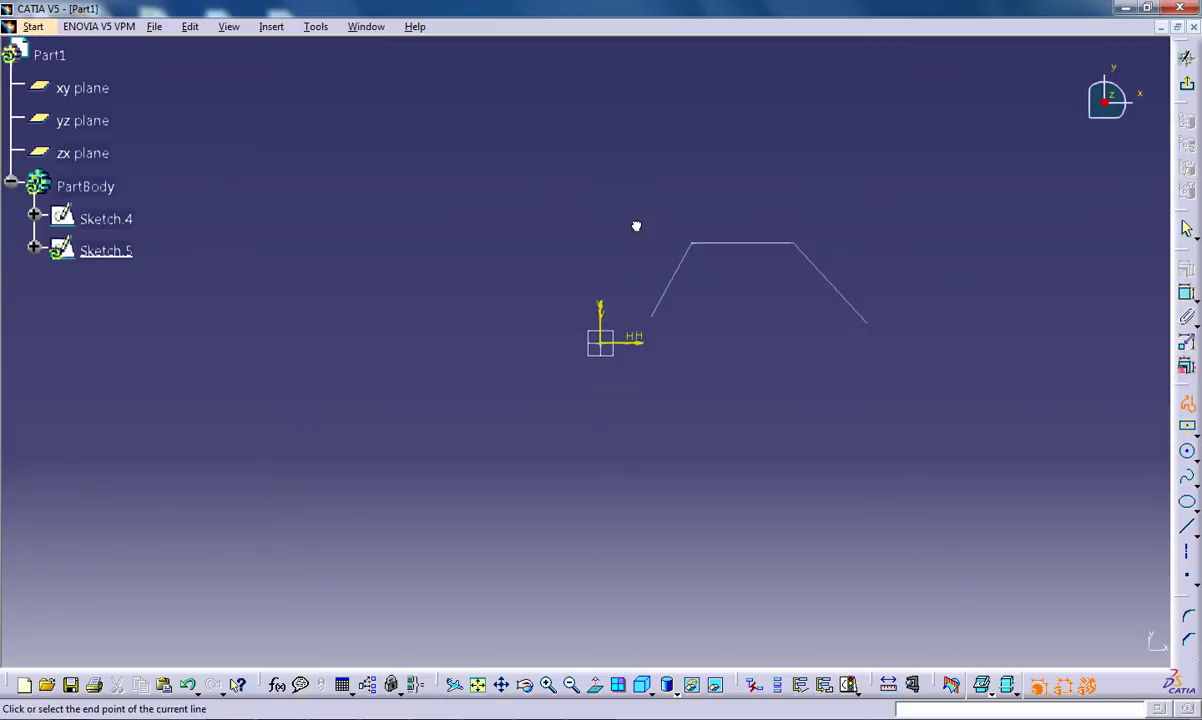
click(867, 226)
key(Escape)
Step: Constrain the horizontal line coincident with the profile's top line and exit the sketch
click(760, 229)
ctrl+click(775, 243)
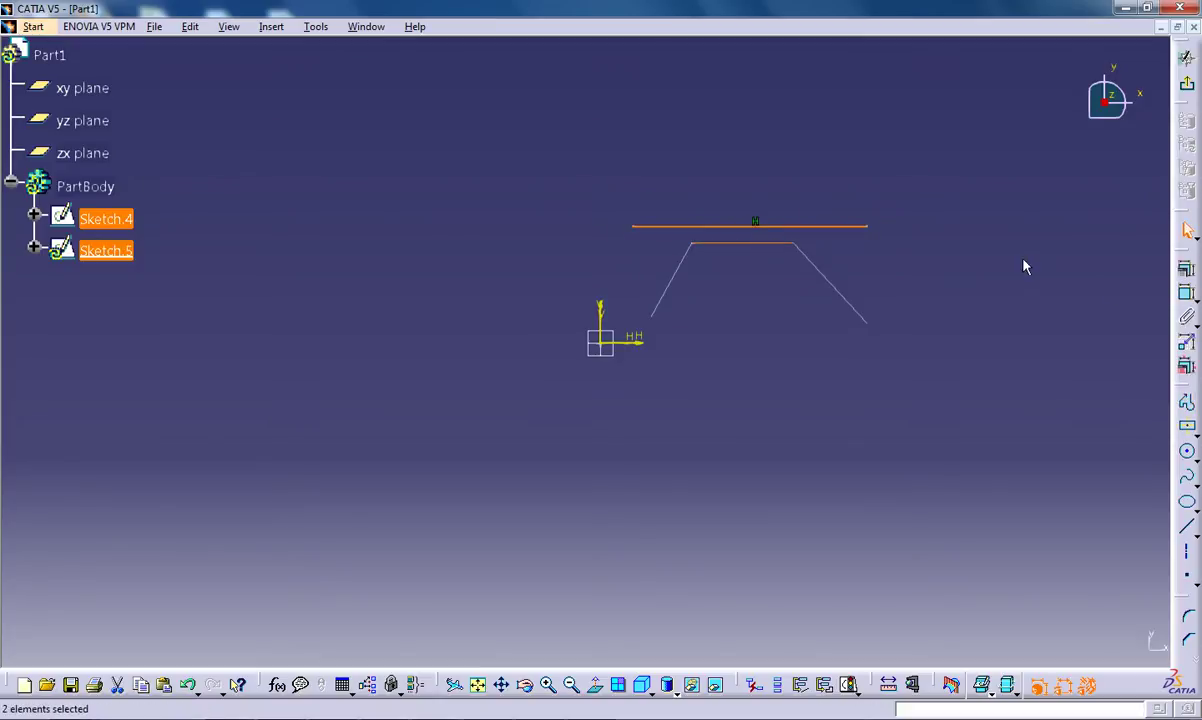
click(1187, 268)
click(1010, 325)
click(995, 481)
click(1187, 84)
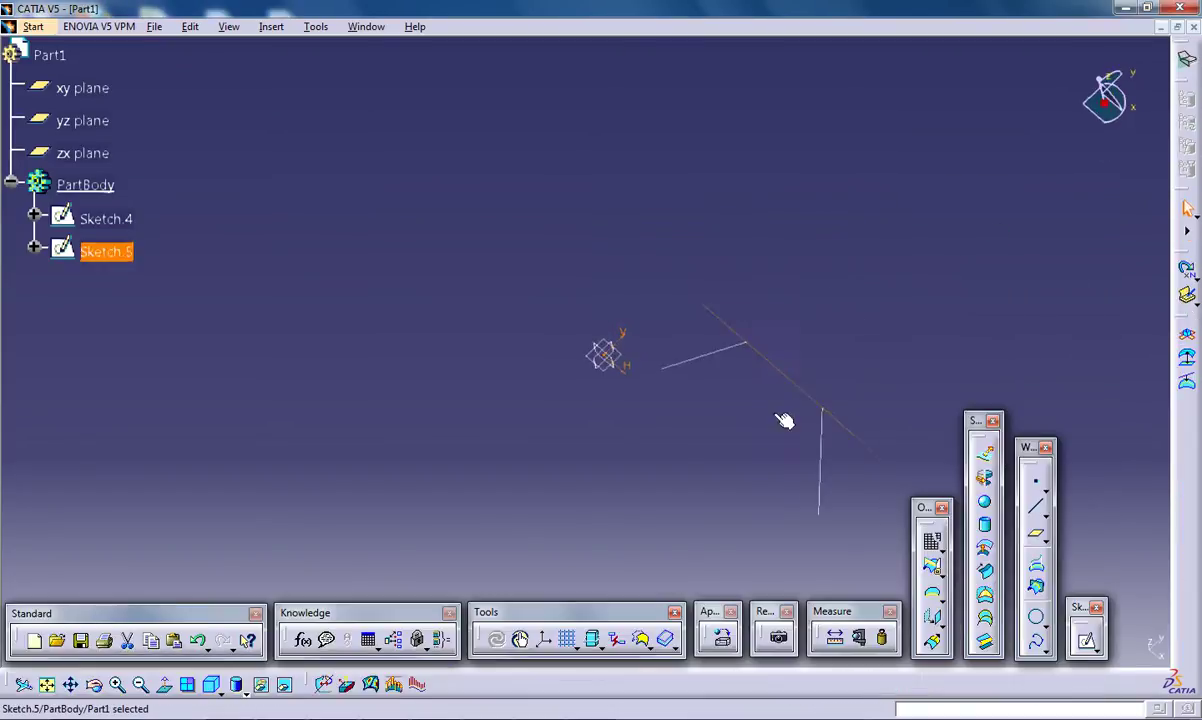
Step: Intersect Sketch.5 with Sketch.4, dismissing the preview warning, and select the resulting Intersect.2
middle_drag(690, 479, 644, 440)
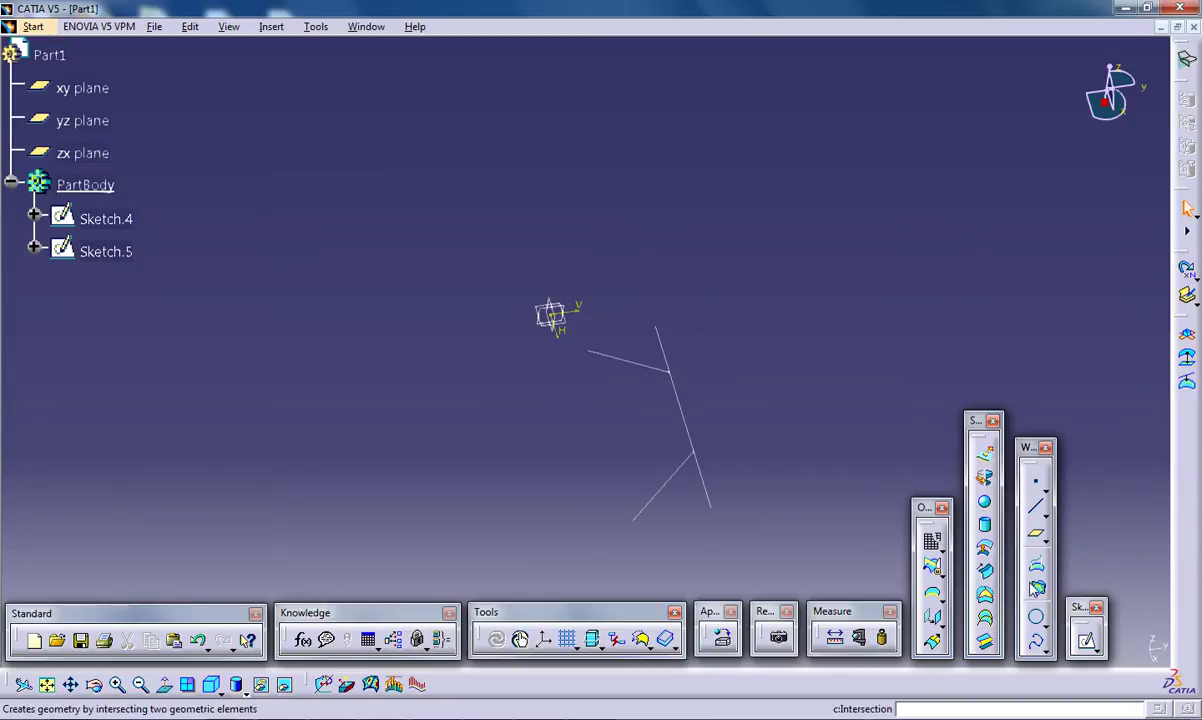
click(984, 548)
click(665, 350)
click(644, 366)
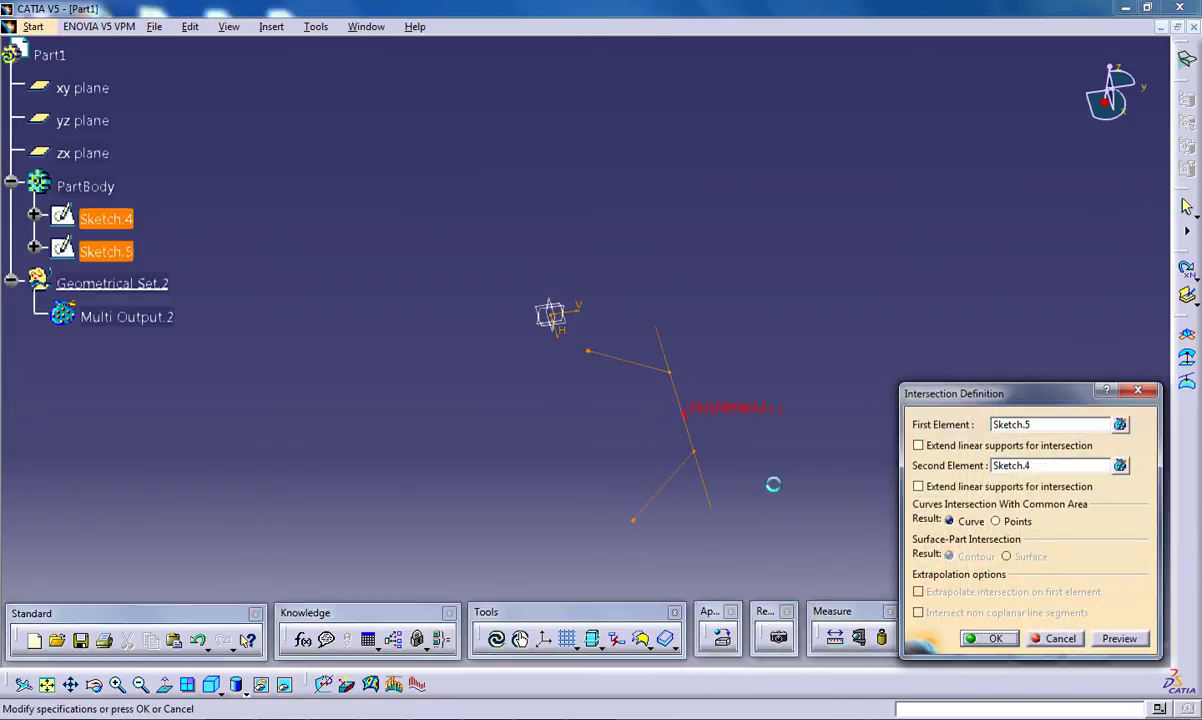
click(1119, 638)
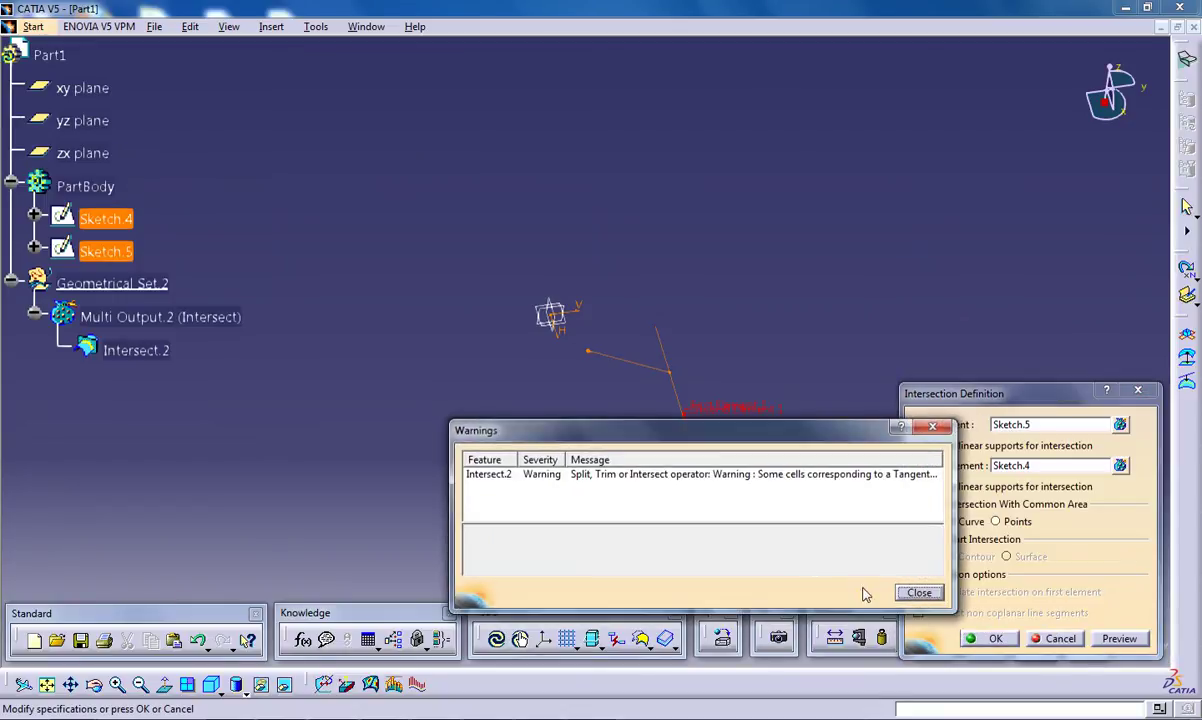
click(919, 593)
click(994, 638)
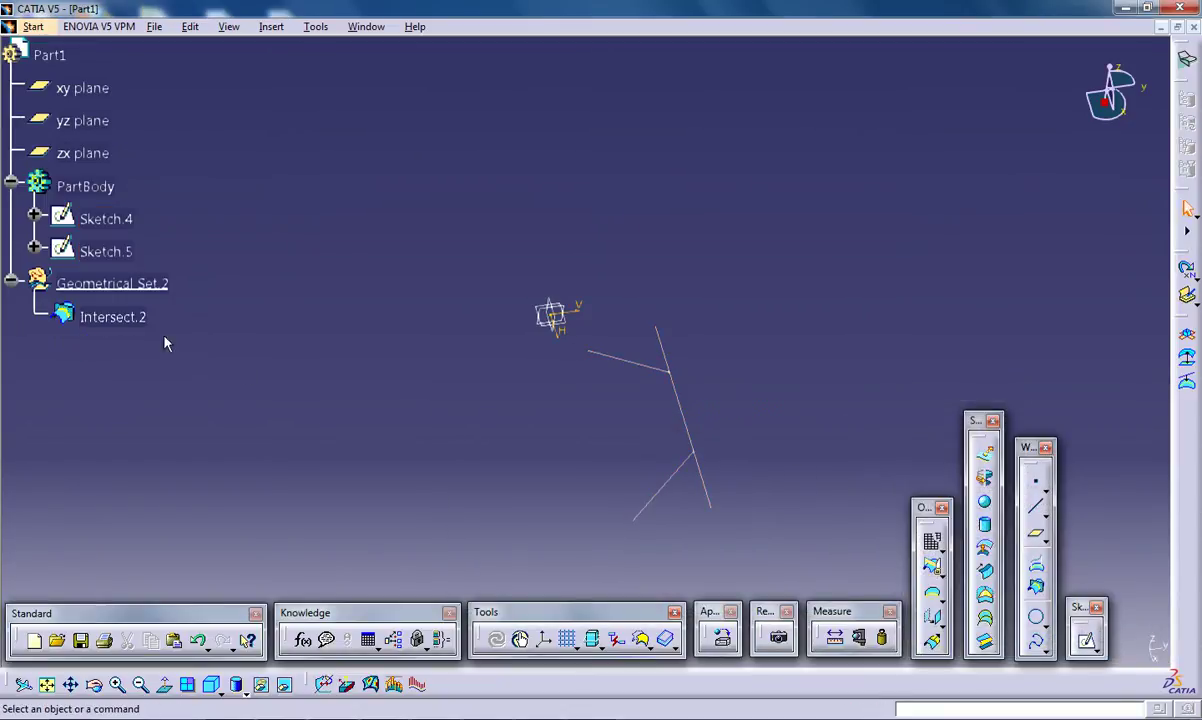
click(137, 320)
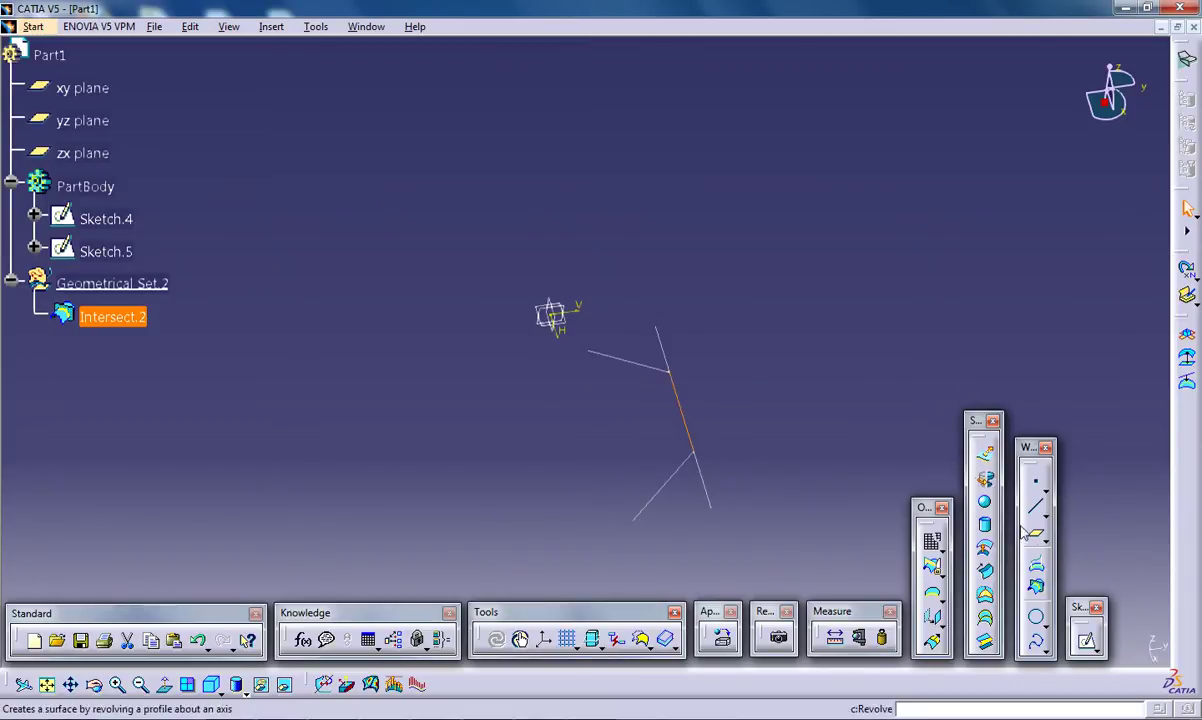
Step: Extrude Intersect.2 by 20mm along the zx plane direction
click(984, 456)
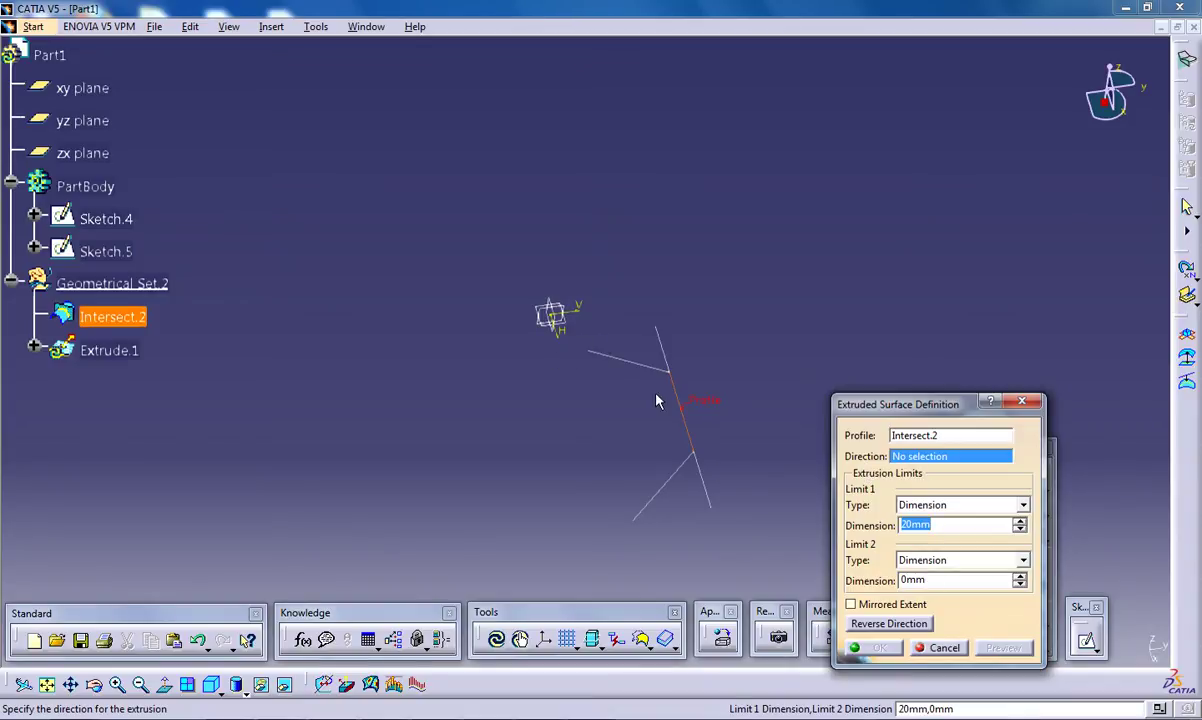
click(552, 318)
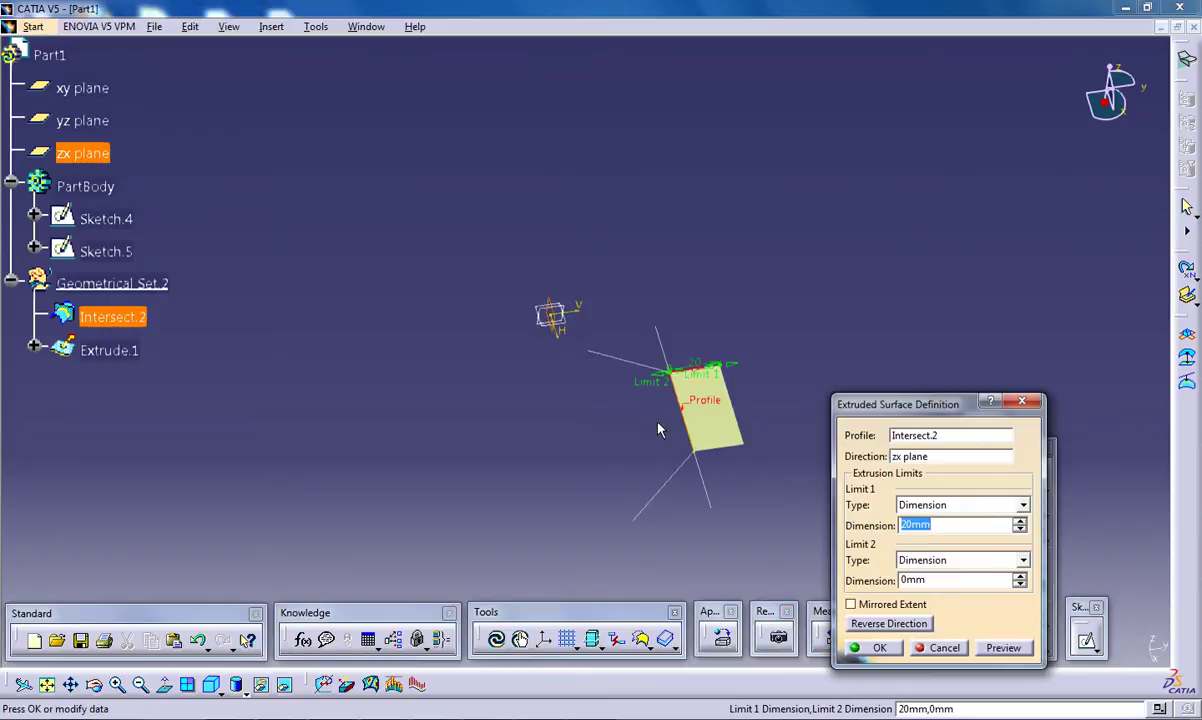
click(884, 647)
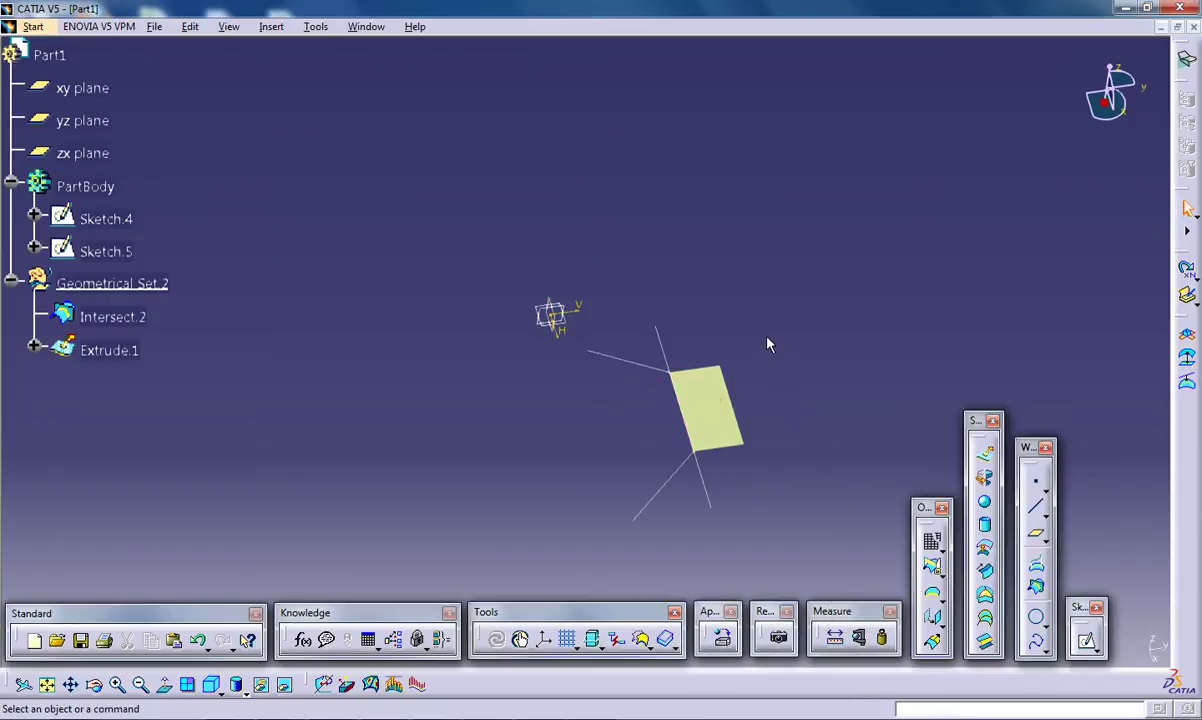
Step: Delete the extruded surface Extrude.1
middle_drag(767, 333, 712, 335)
right_click(112, 348)
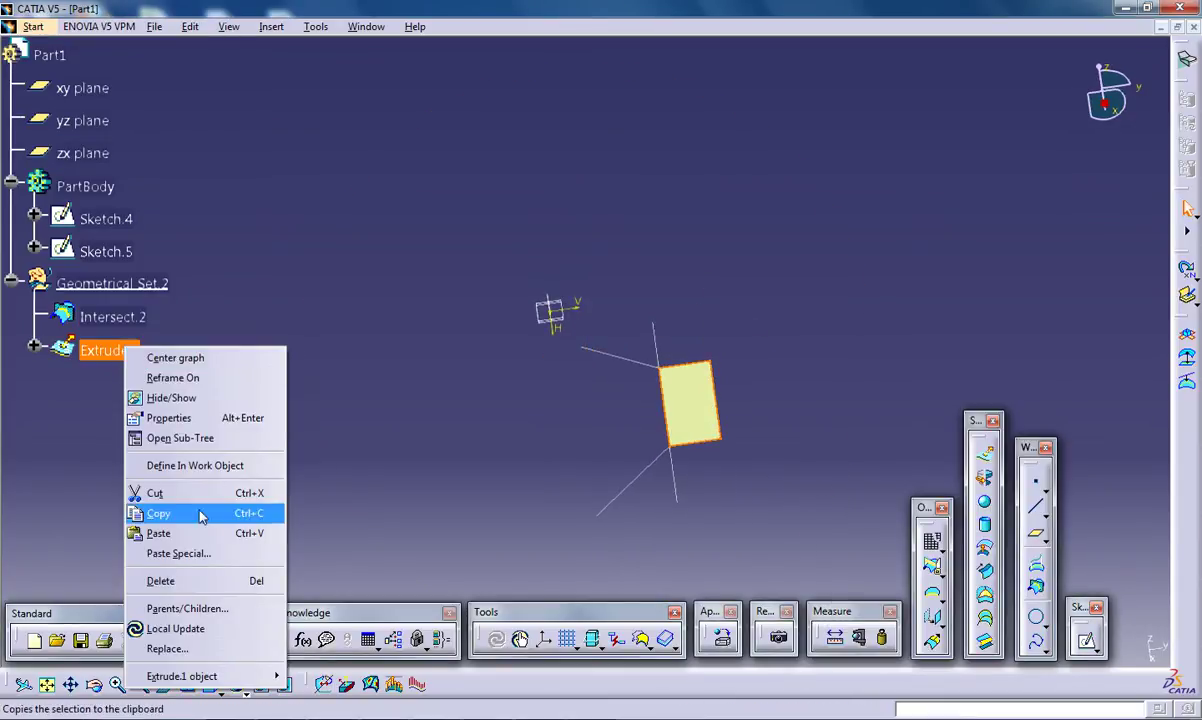
click(192, 547)
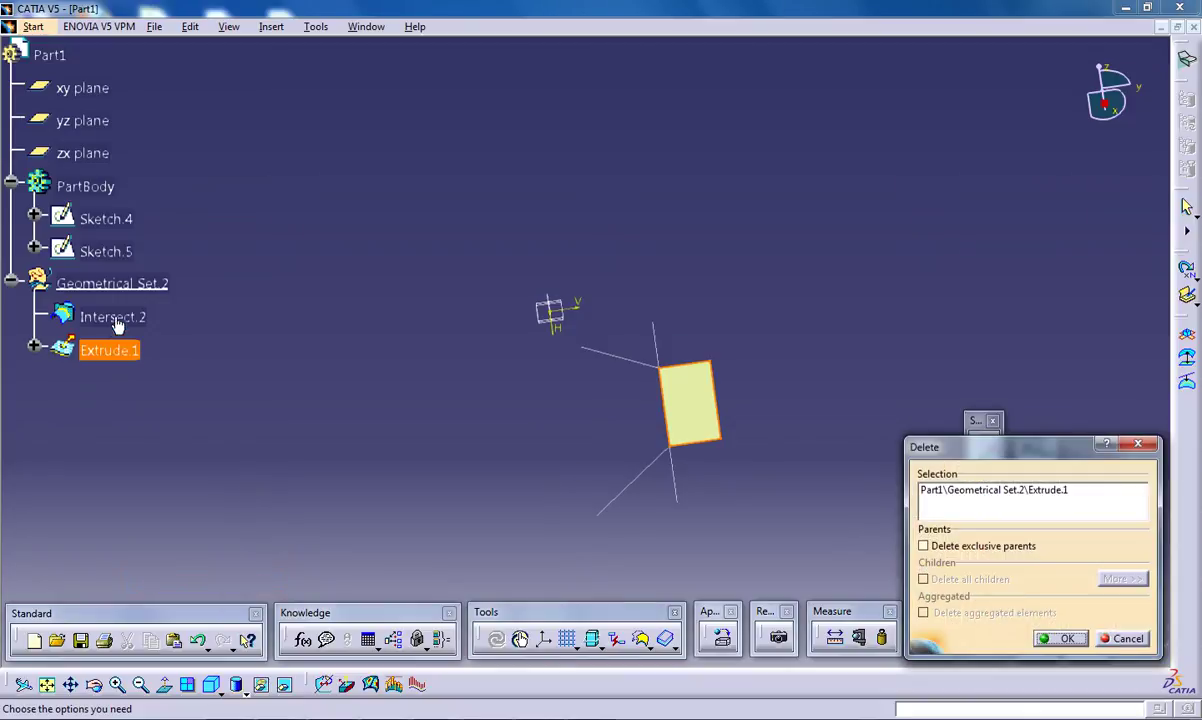
click(1065, 640)
Step: Delete Intersect.2, Geometrical Set.2, Sketch.5 and Sketch.4 together
click(137, 331)
ctrl+click(82, 287)
ctrl+click(89, 254)
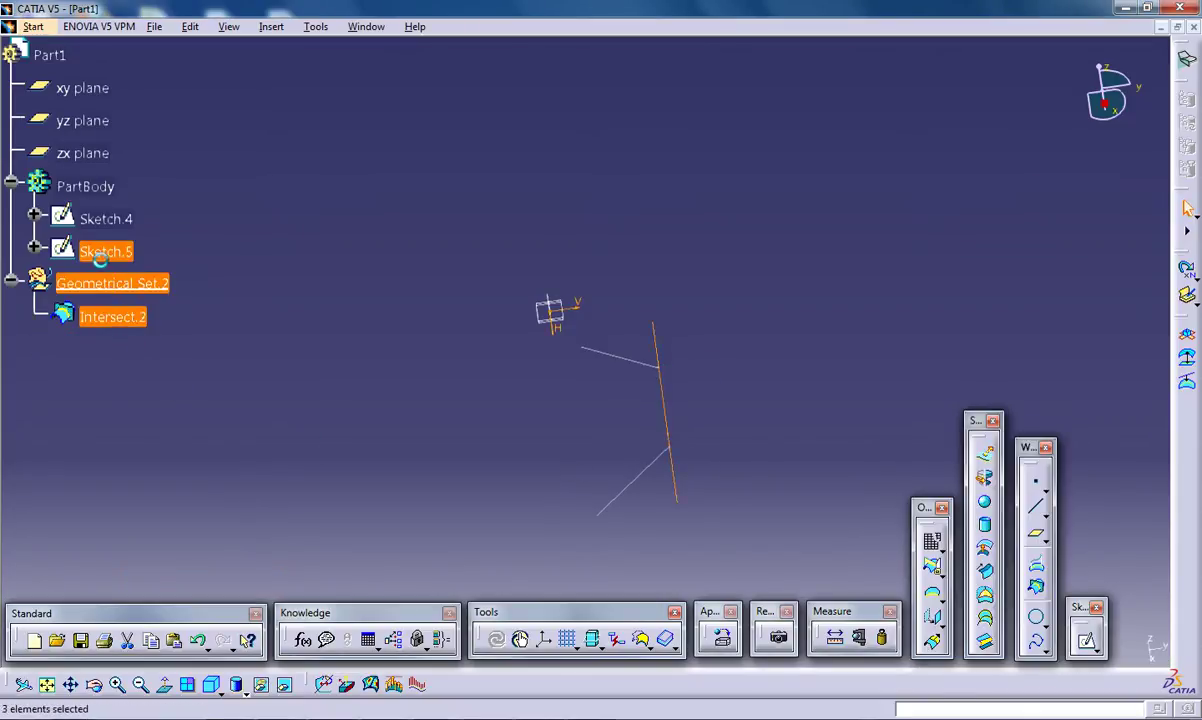
ctrl+click(102, 222)
right_click(102, 222)
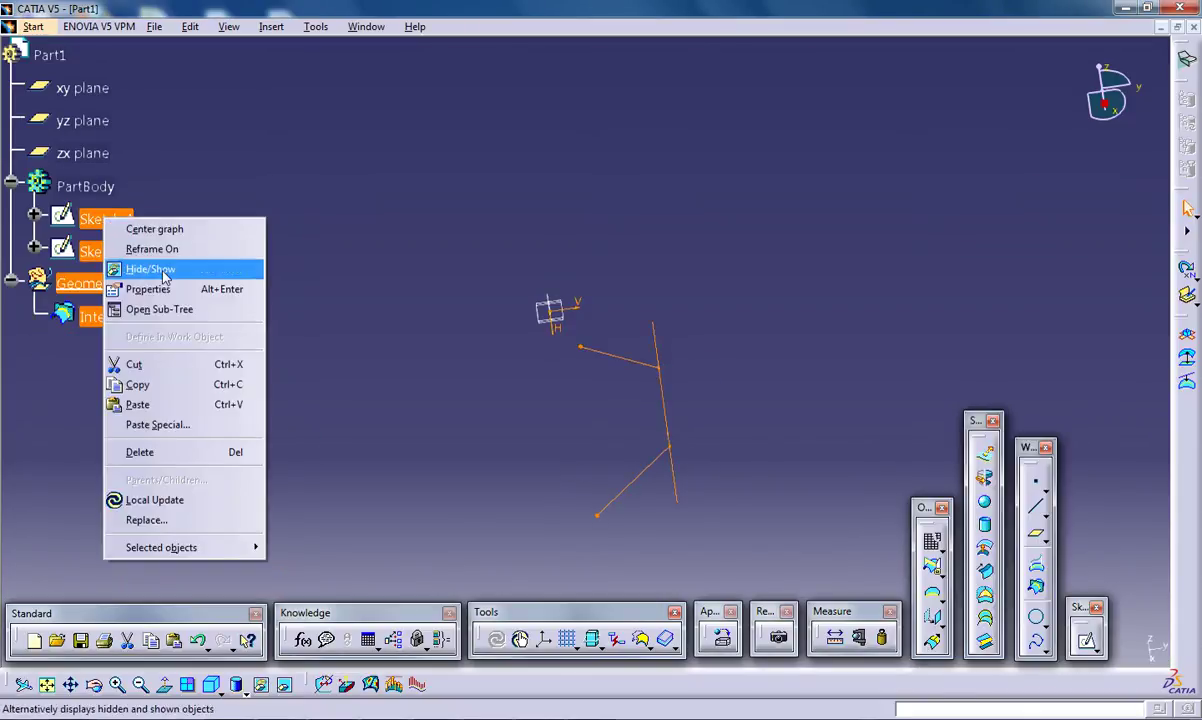
click(160, 452)
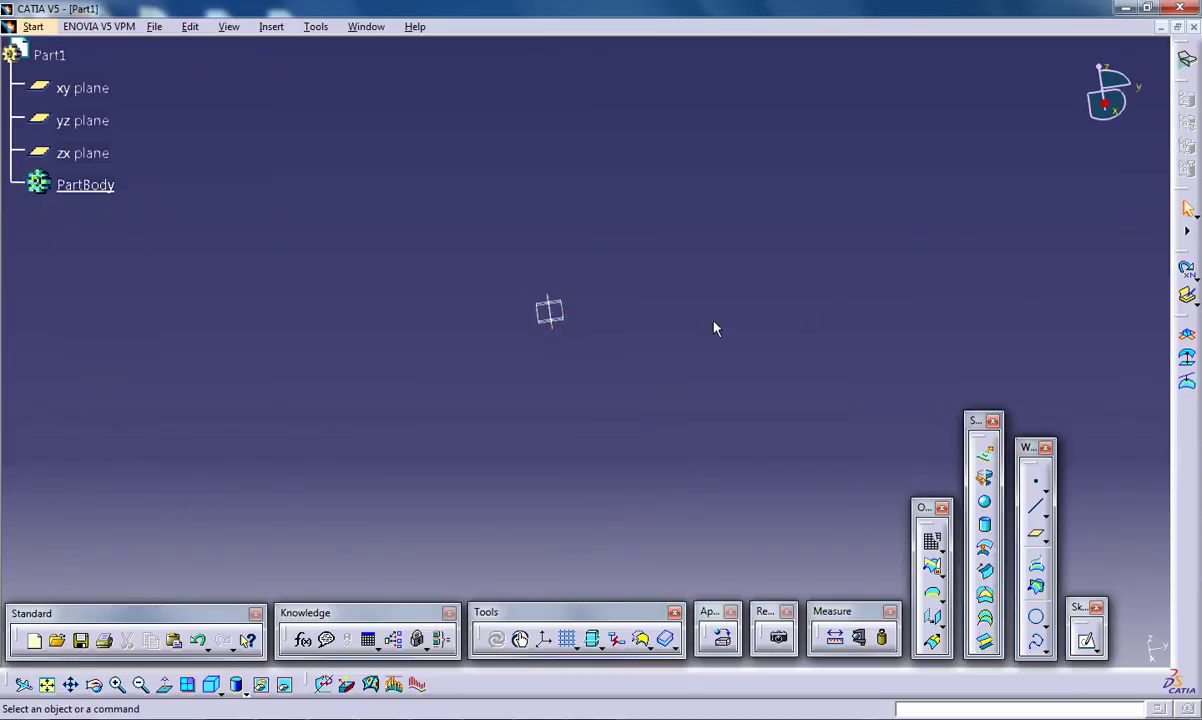
Step: Draw a five-point spline in Sketch.6 on the xy plane, then begin creating Point.1
middle_drag(537, 309, 470, 460)
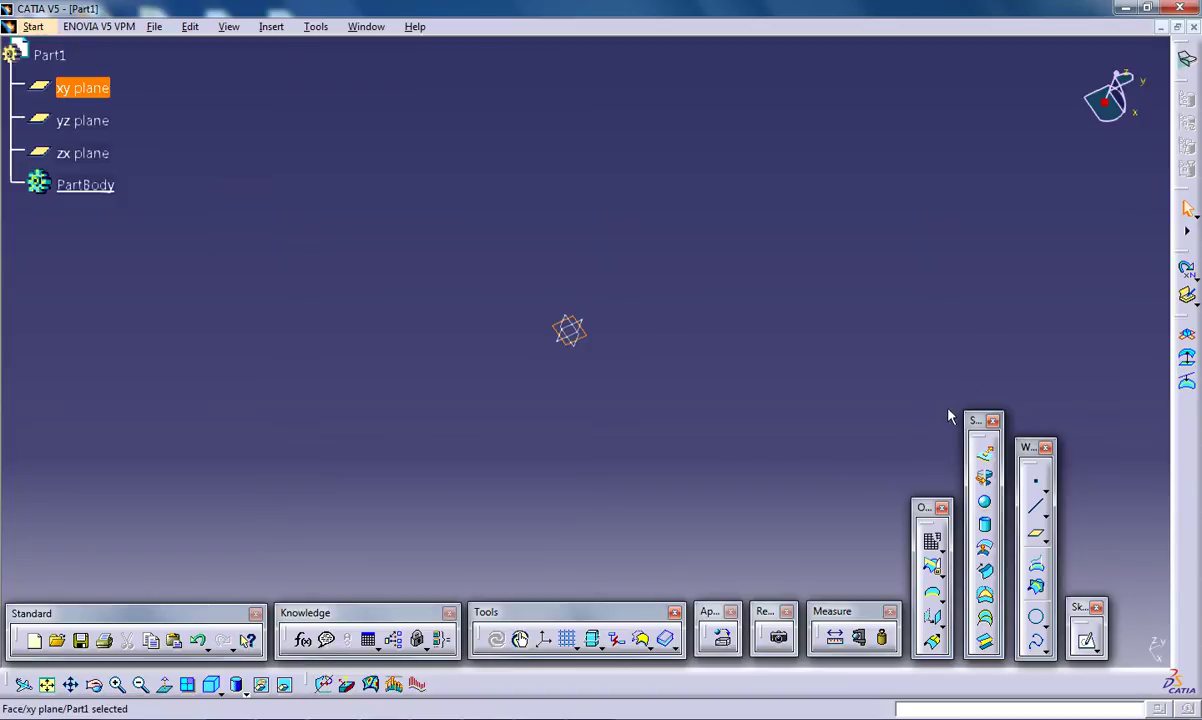
click(1086, 640)
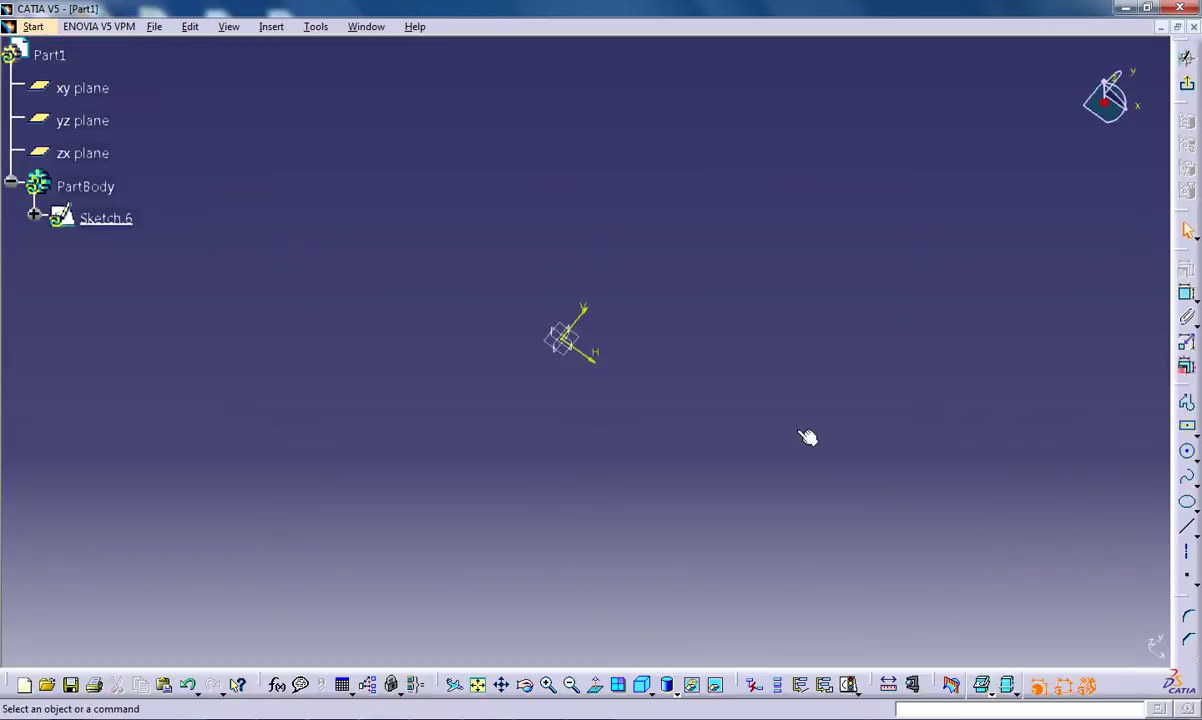
click(1188, 481)
click(731, 245)
click(643, 339)
click(662, 414)
click(705, 471)
click(731, 478)
double_click(799, 455)
click(1187, 83)
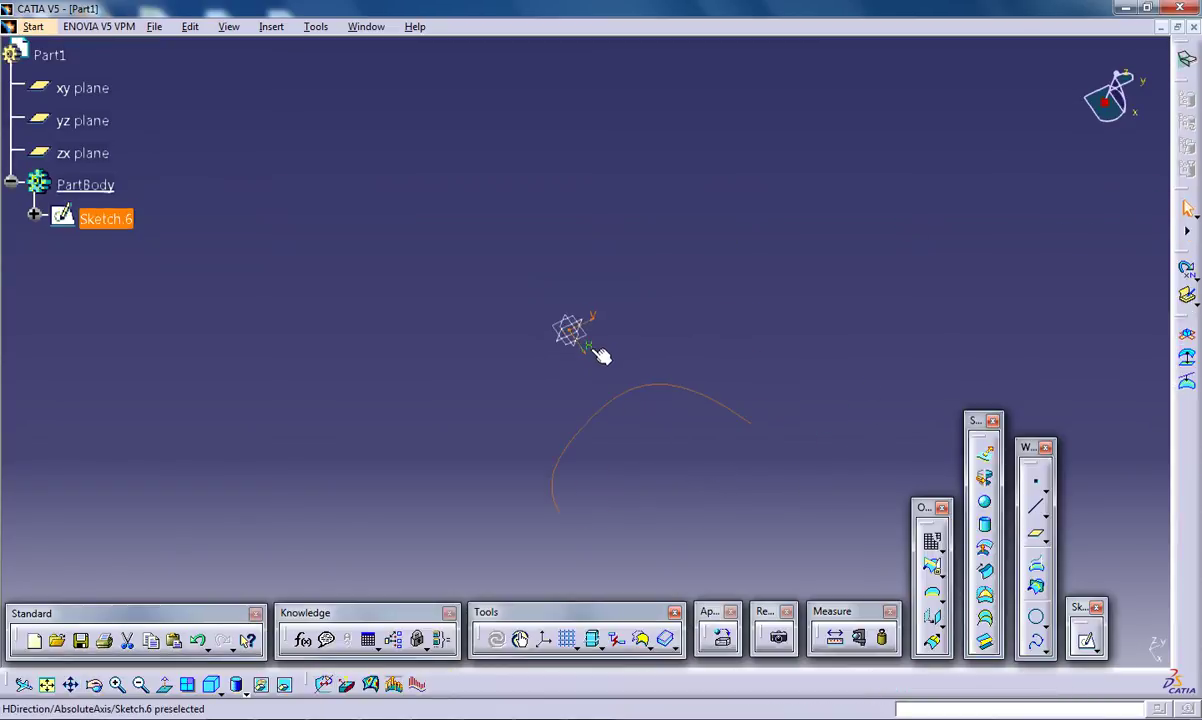
click(596, 338)
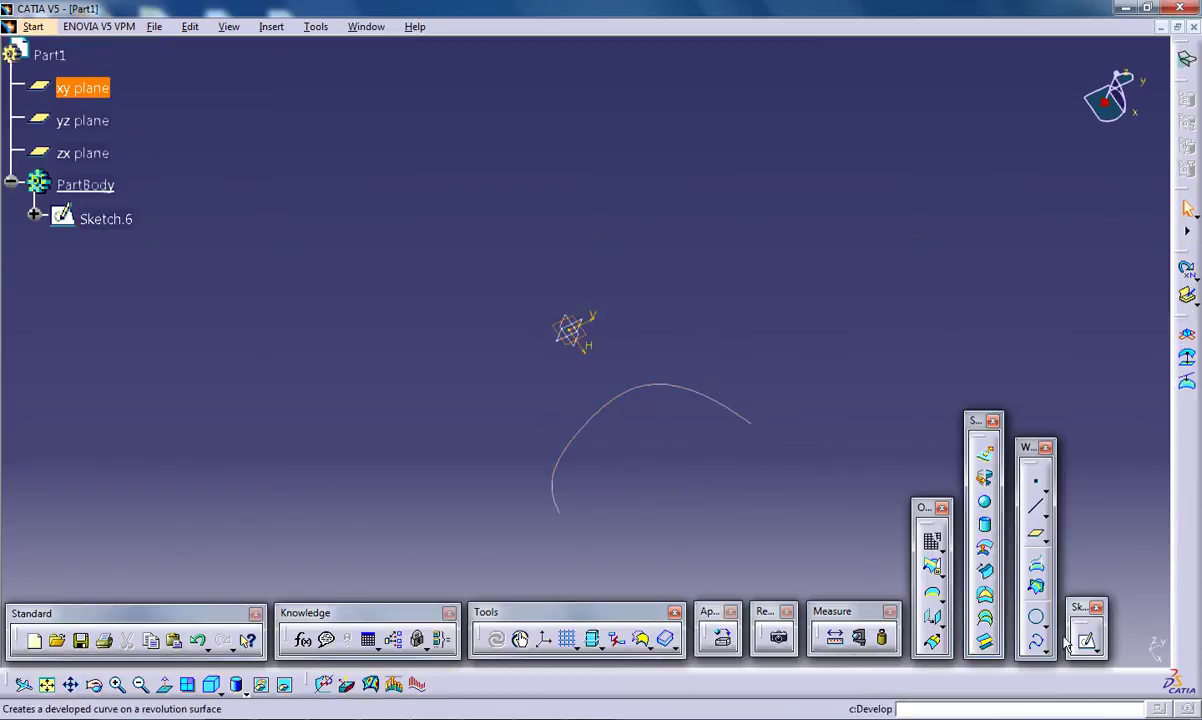
click(1036, 485)
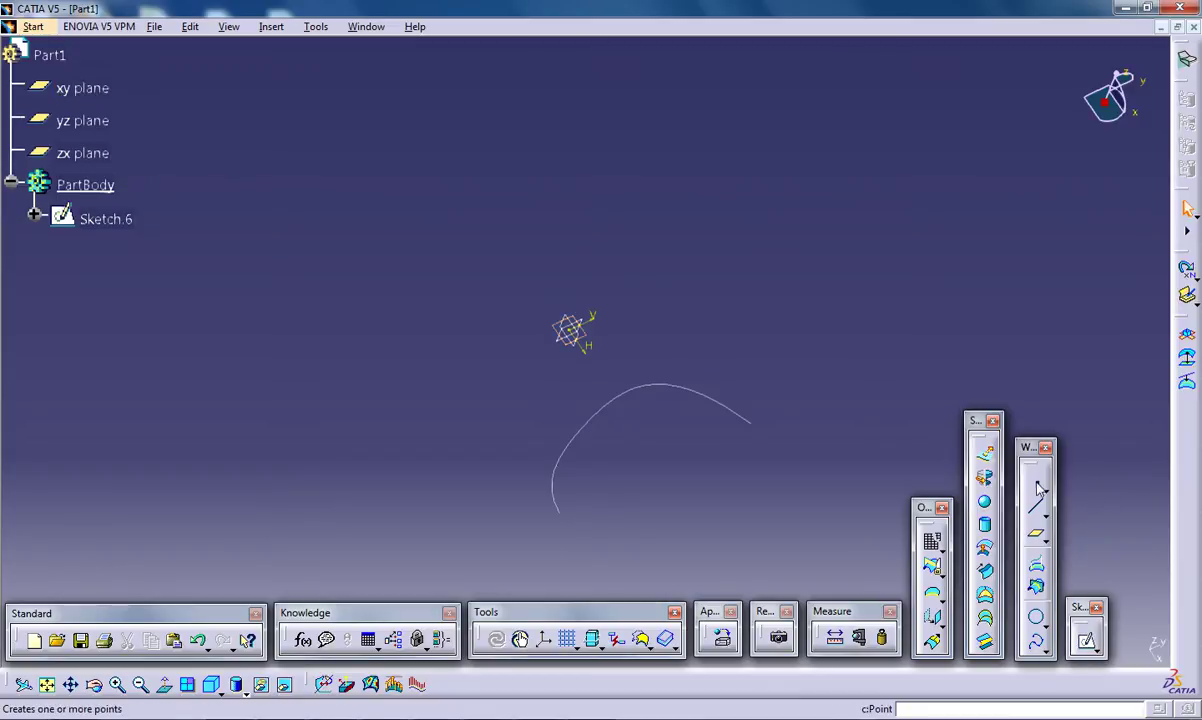
Step: Confirm Point.1 and build a 40mm-radius cylinder surface on it along the xy plane direction
click(988, 640)
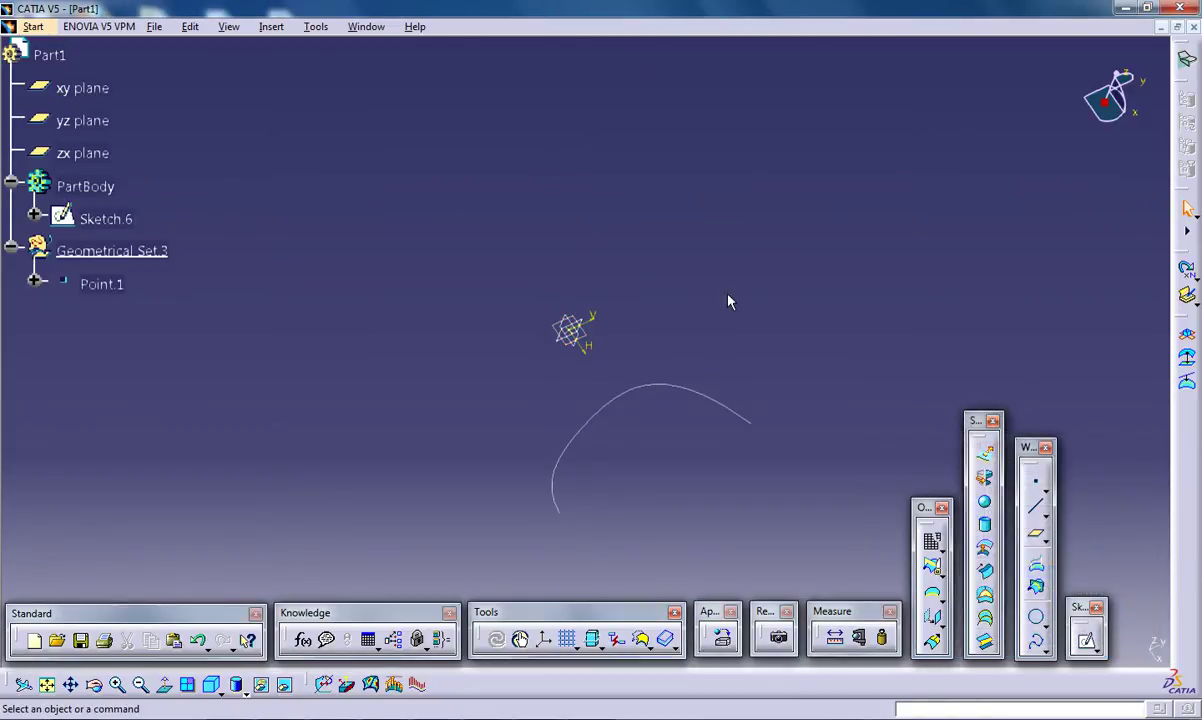
click(572, 330)
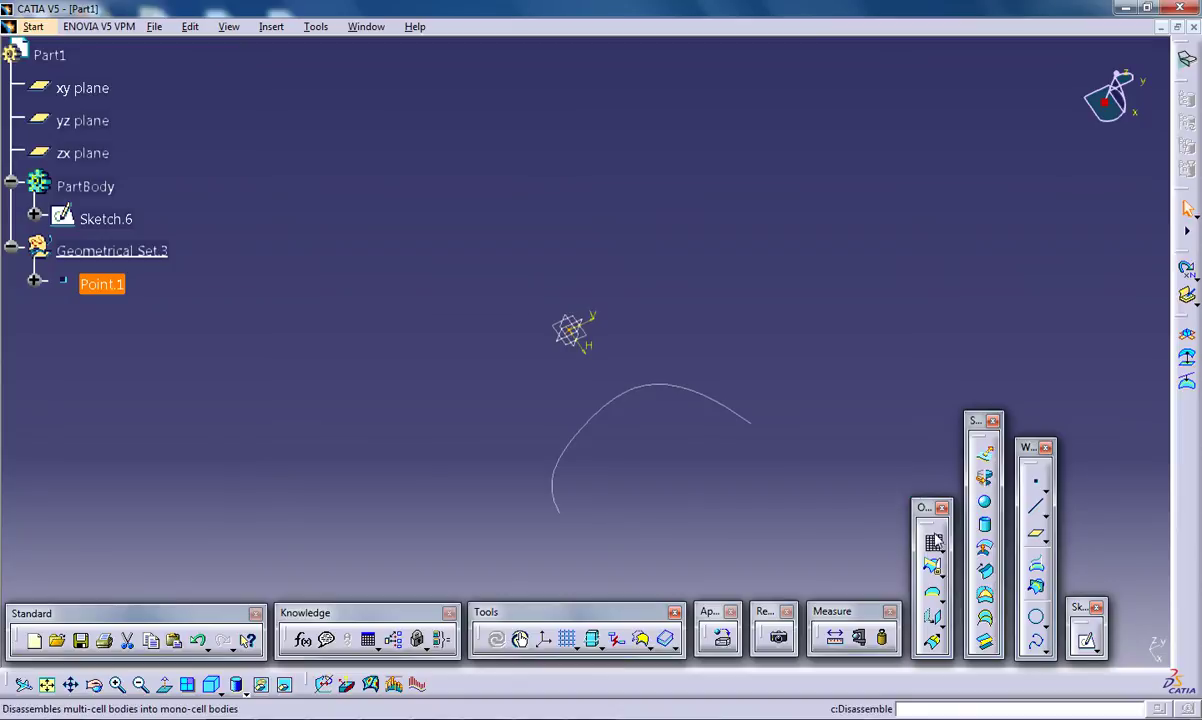
click(984, 524)
click(596, 344)
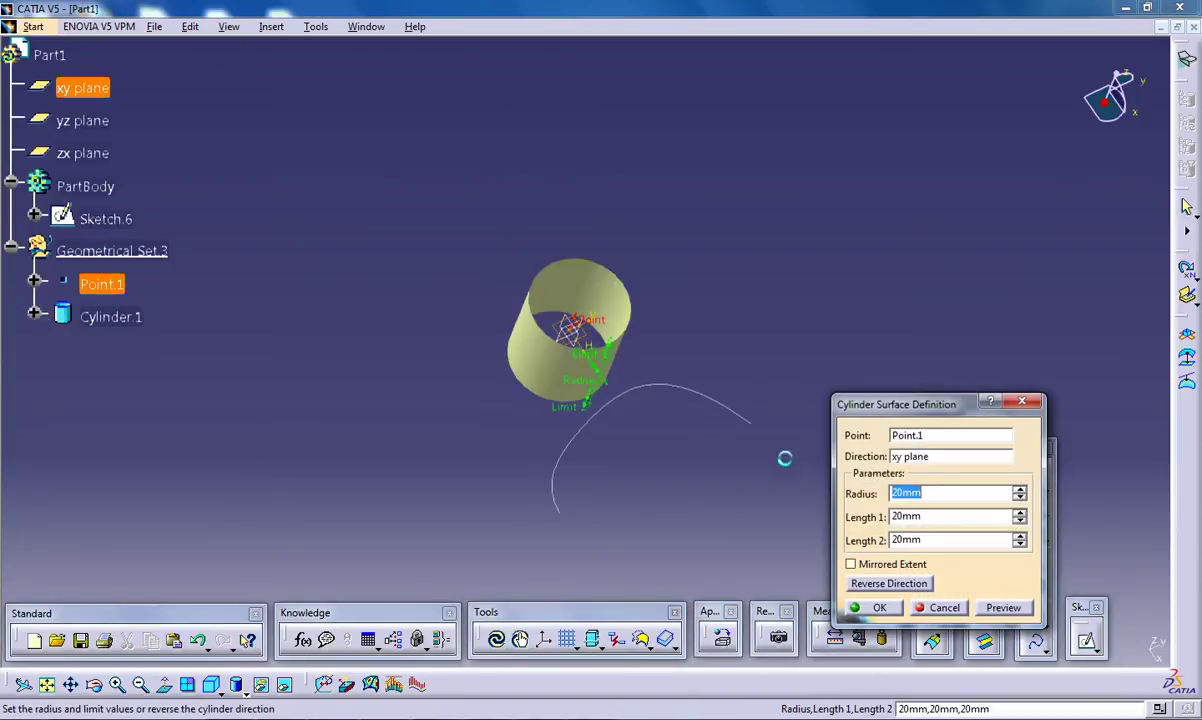
text(40)
click(1003, 607)
middle_drag(672, 423, 721, 431)
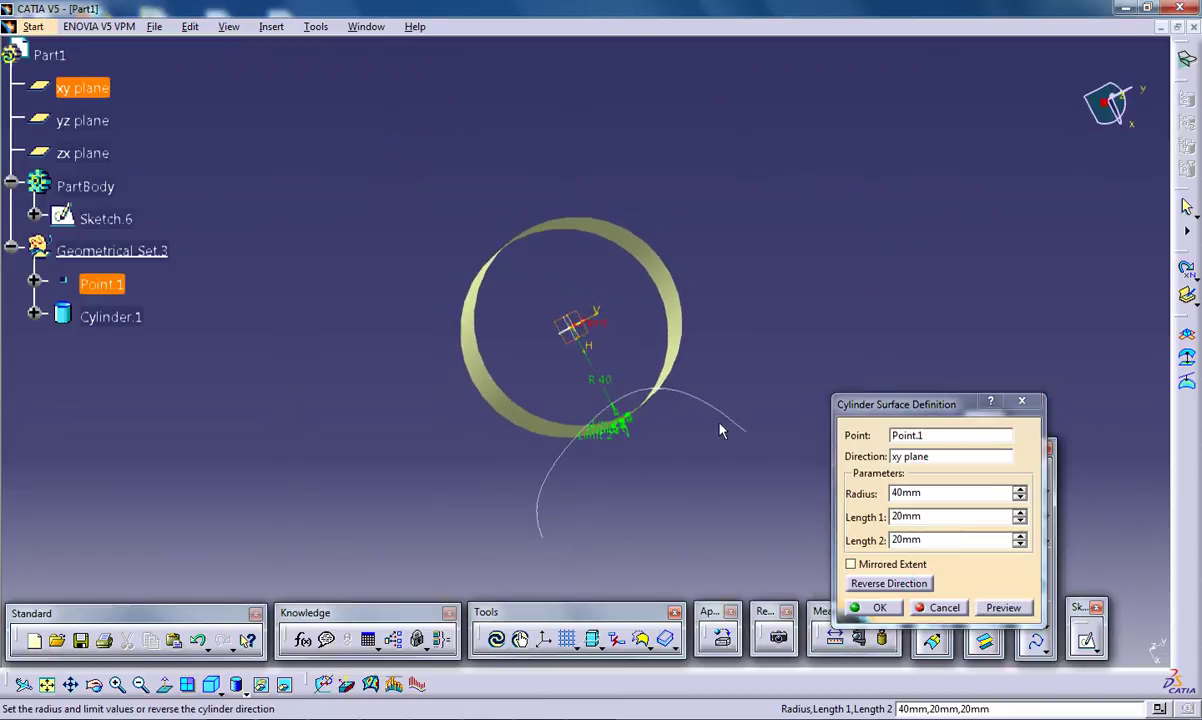
click(880, 607)
middle_drag(700, 447, 845, 270)
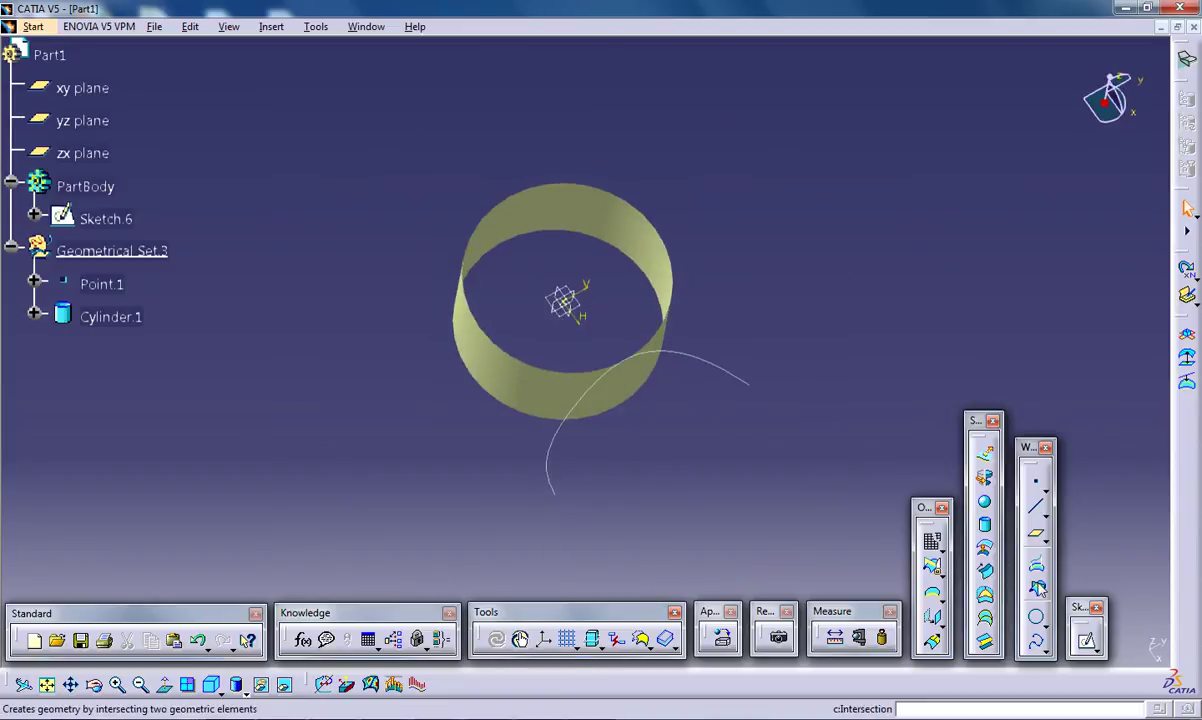
Step: Intersect Sketch.6's spline with Cylinder.1, keeping both unconnected points as Intersect.3
click(1035, 566)
click(698, 366)
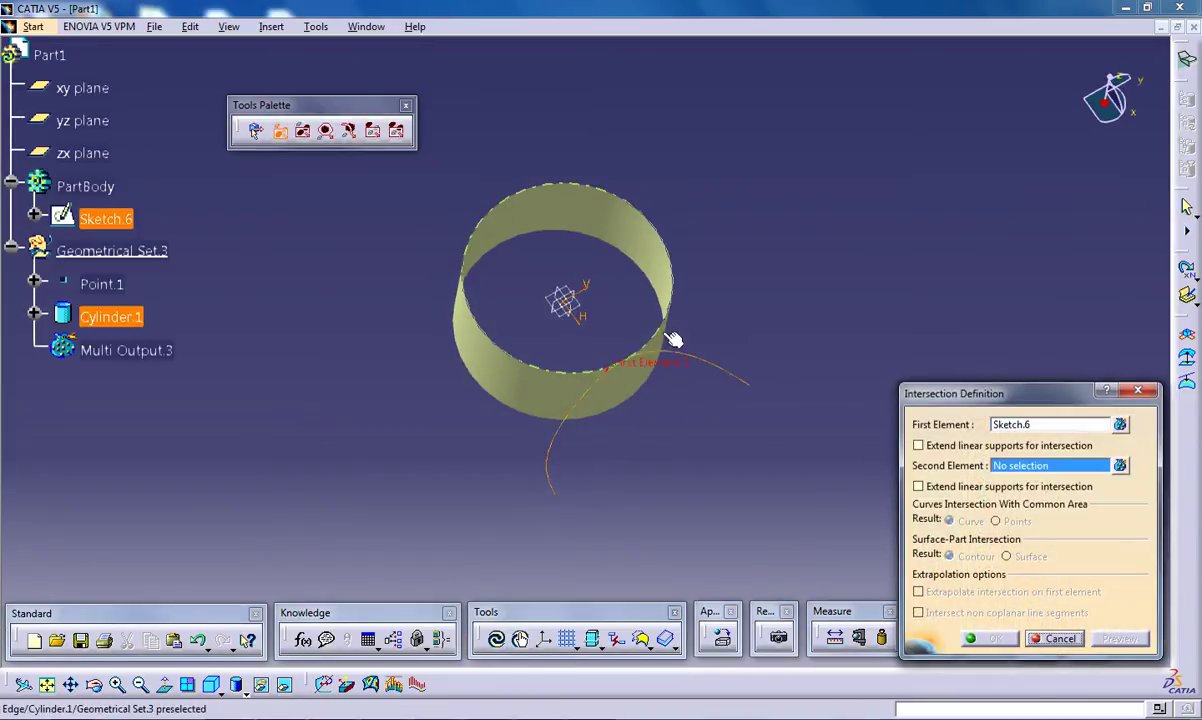
click(539, 397)
middle_drag(640, 465, 665, 430)
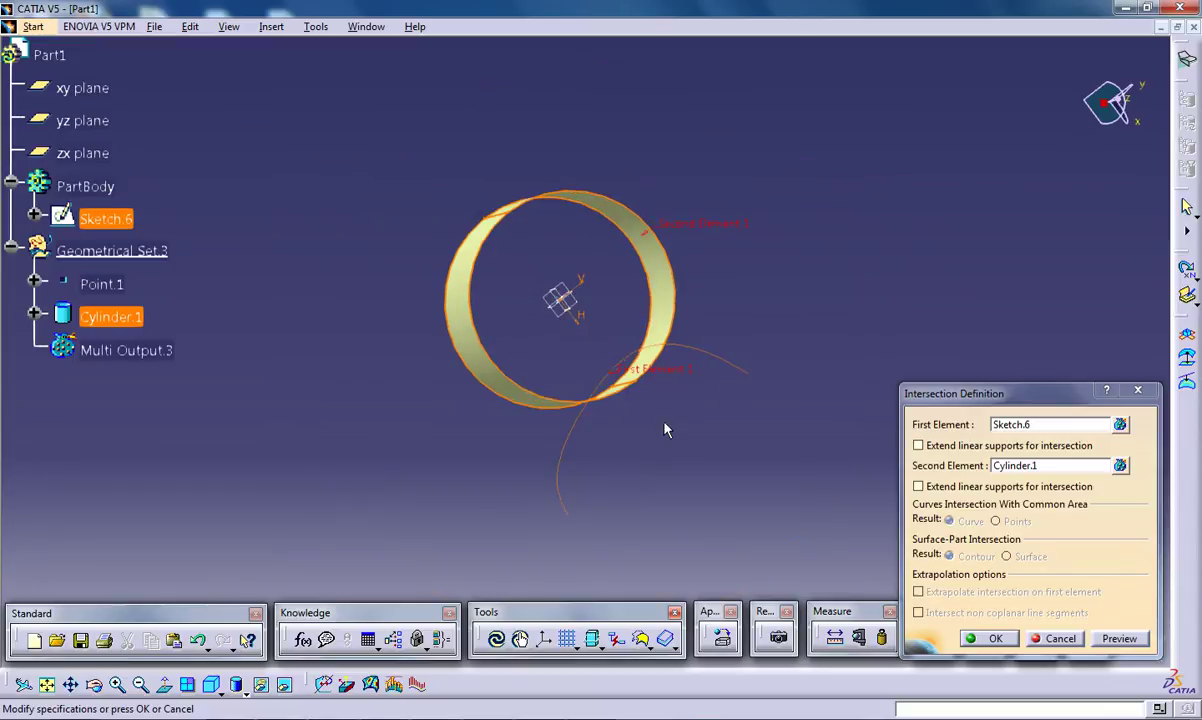
click(994, 641)
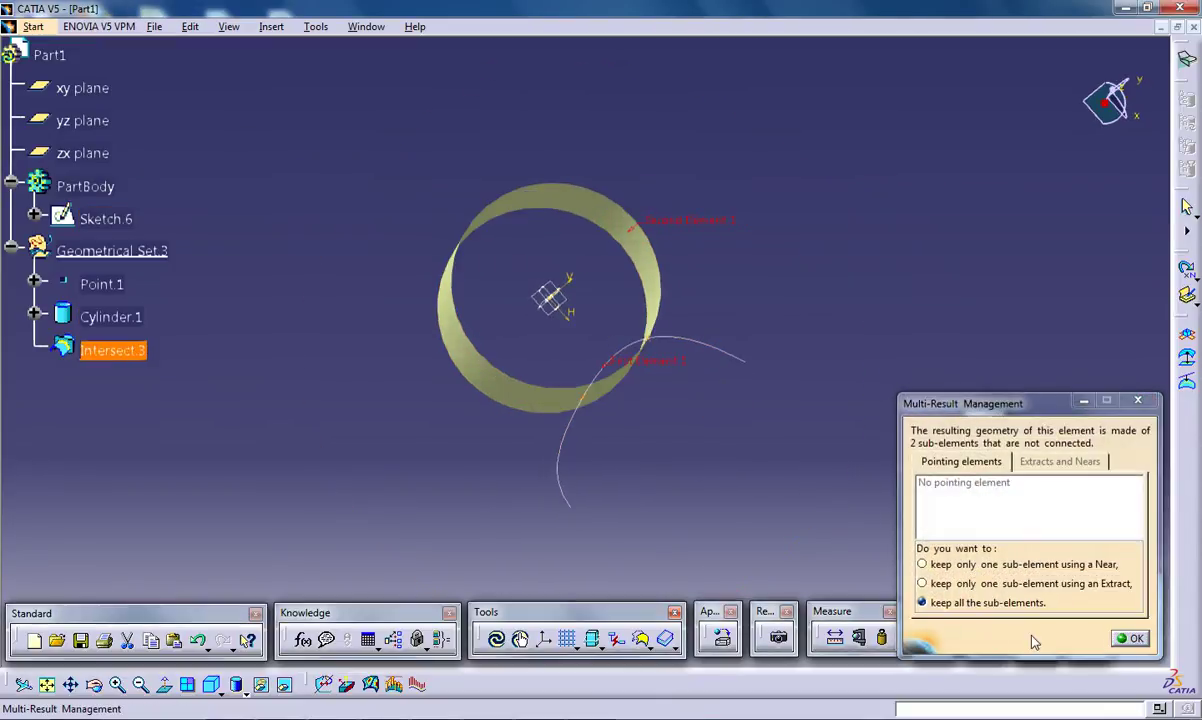
click(1130, 638)
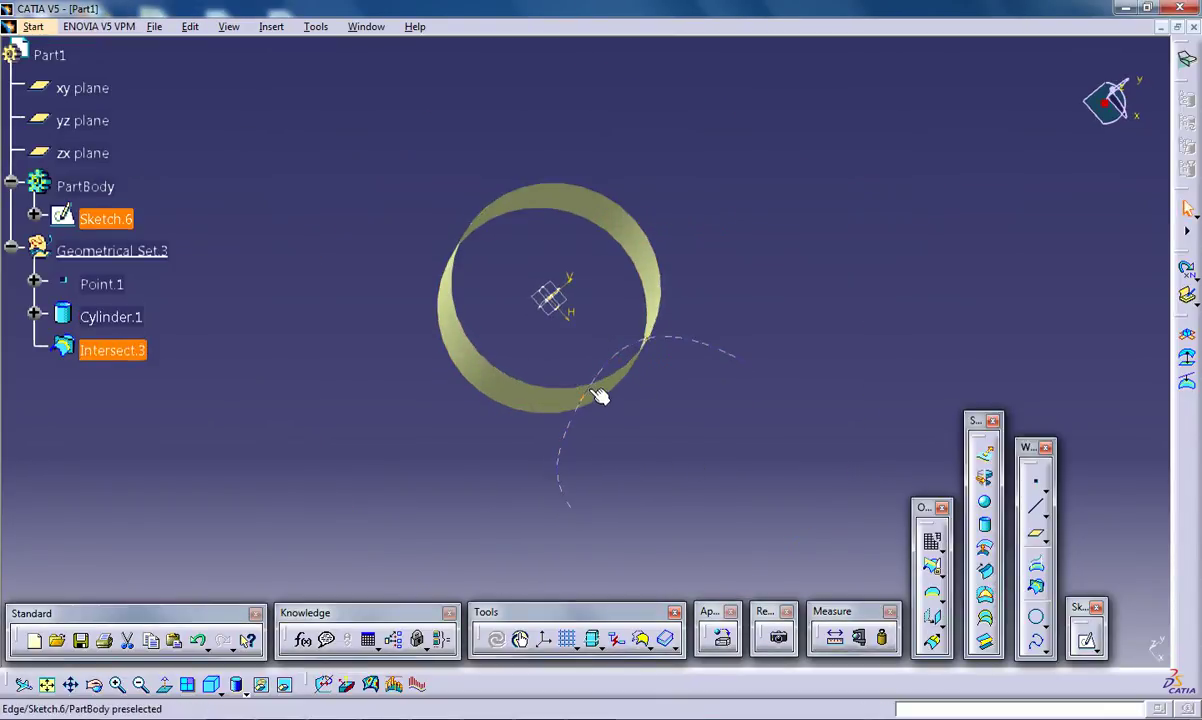
middle_drag(690, 489, 686, 356)
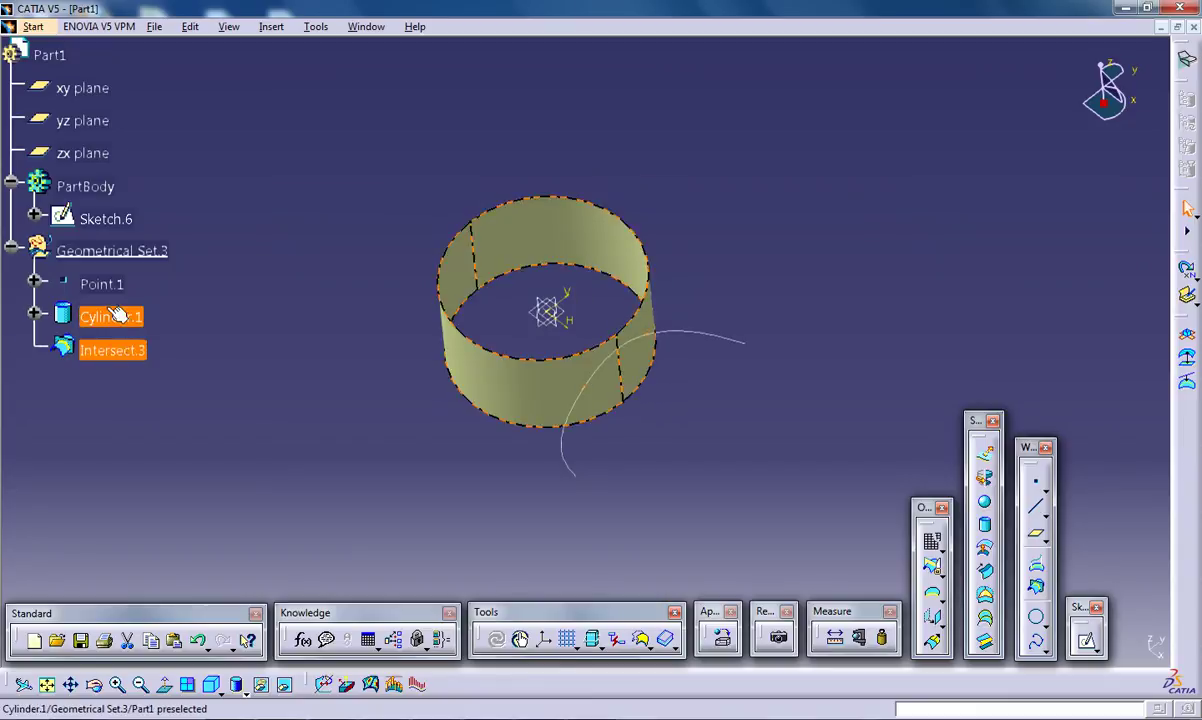
Step: Delete Geometrical Set.3 and Sketch.6
click(115, 250)
ctrl+click(108, 218)
right_click(86, 205)
click(128, 451)
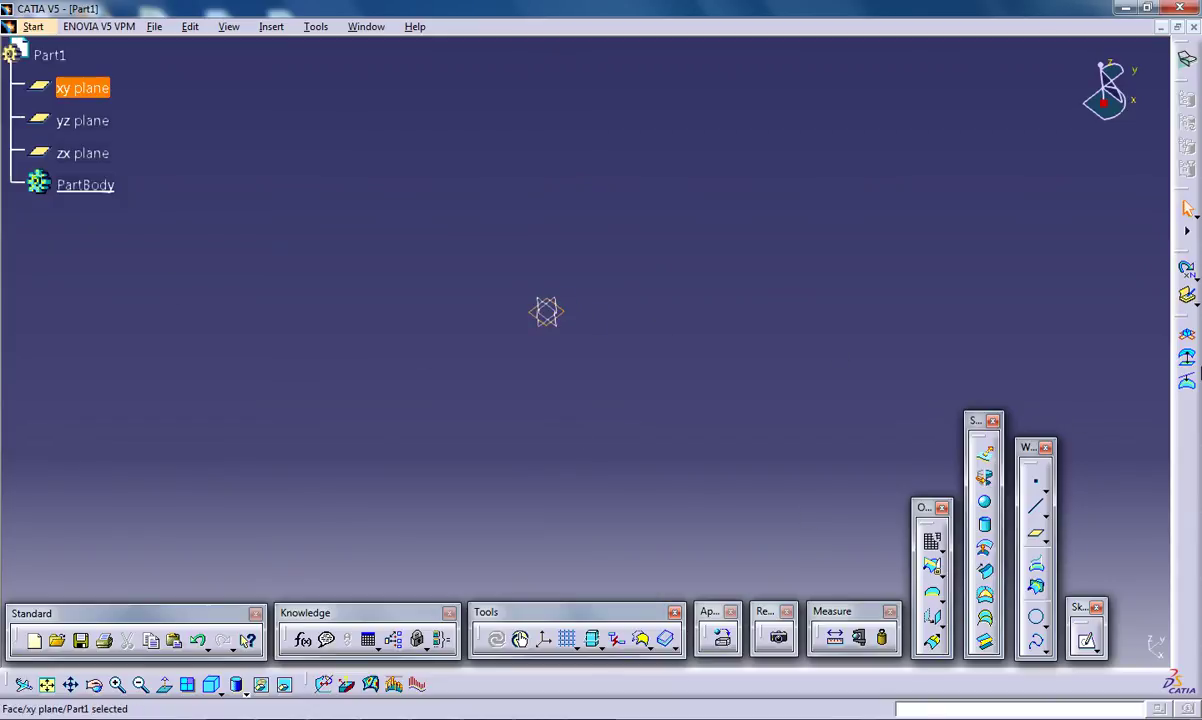
Step: Sketch a circle at the xy-plane origin and extrude it 20 mm into Extrude.2
click(1113, 477)
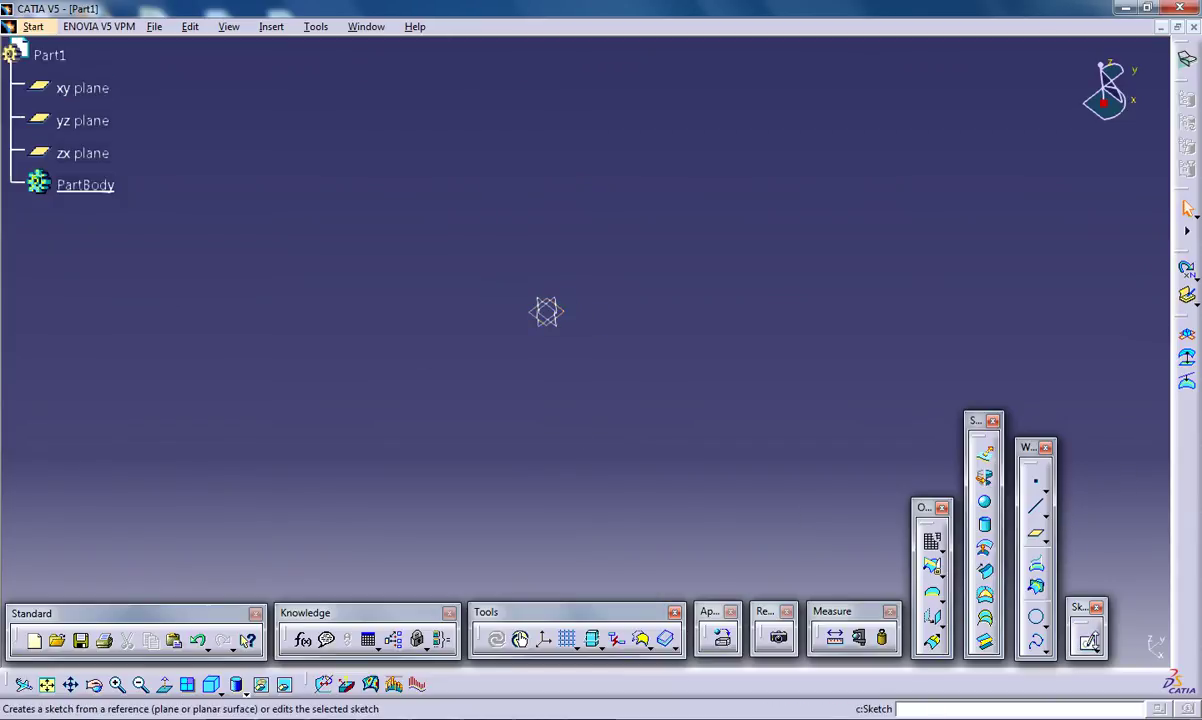
click(1086, 640)
click(1188, 452)
click(520, 342)
click(576, 255)
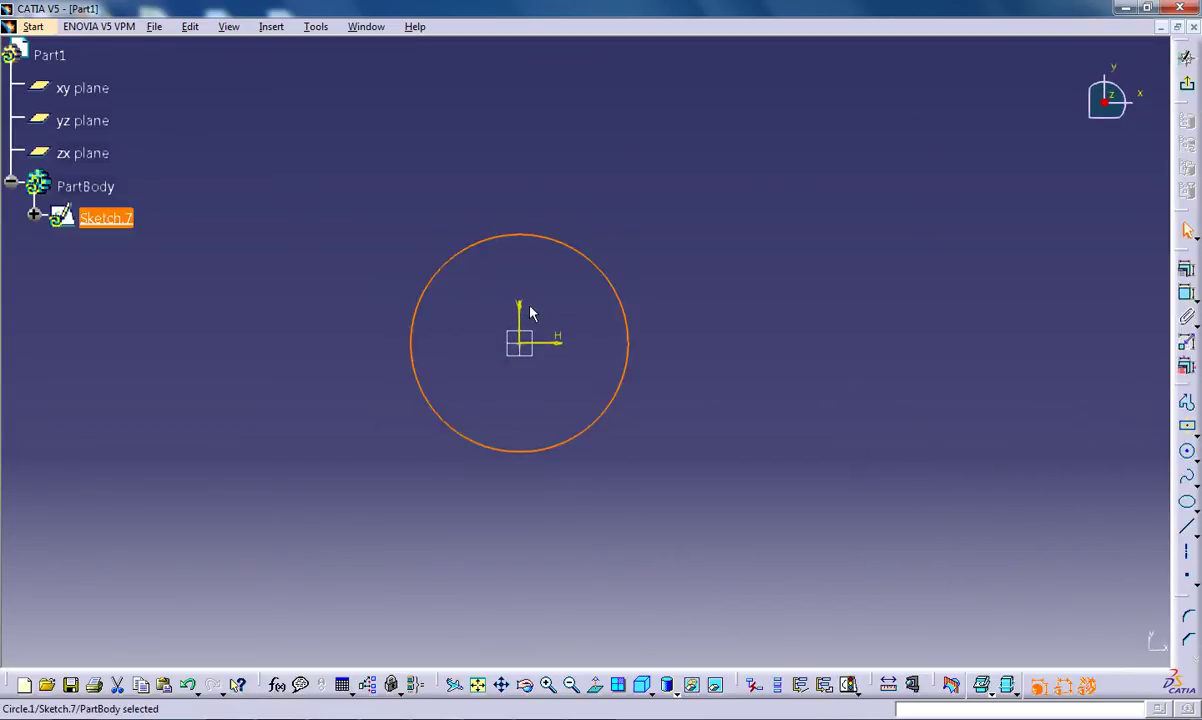
click(1186, 58)
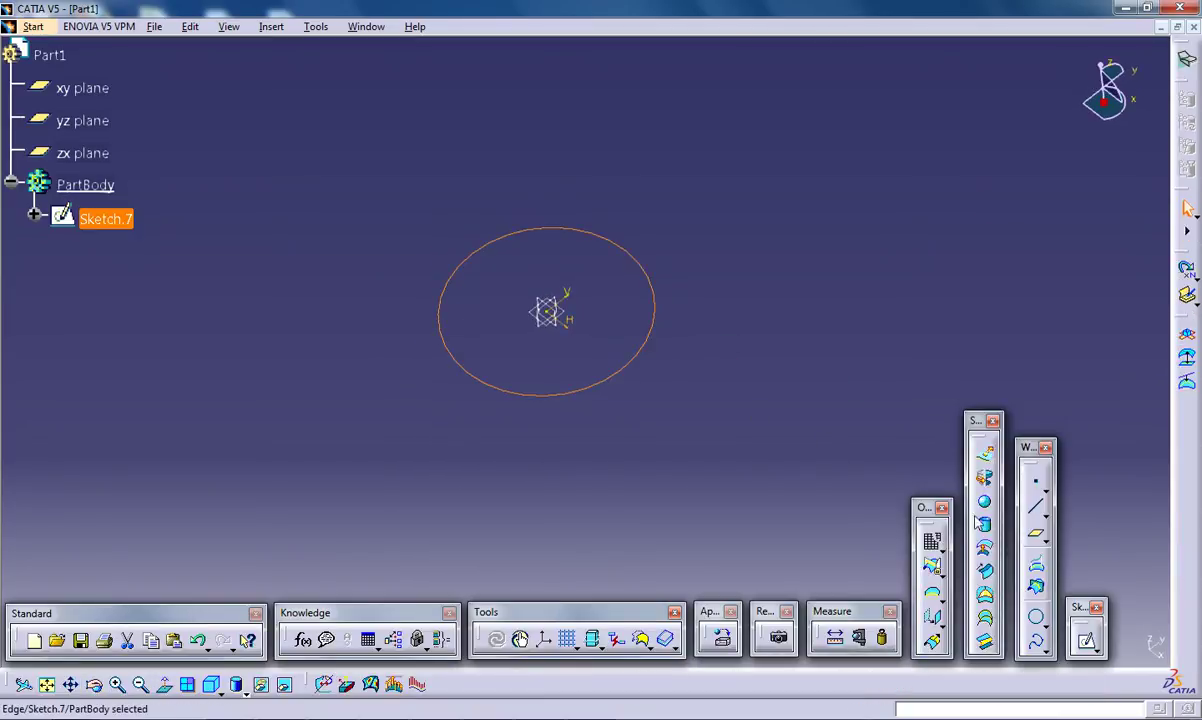
click(985, 453)
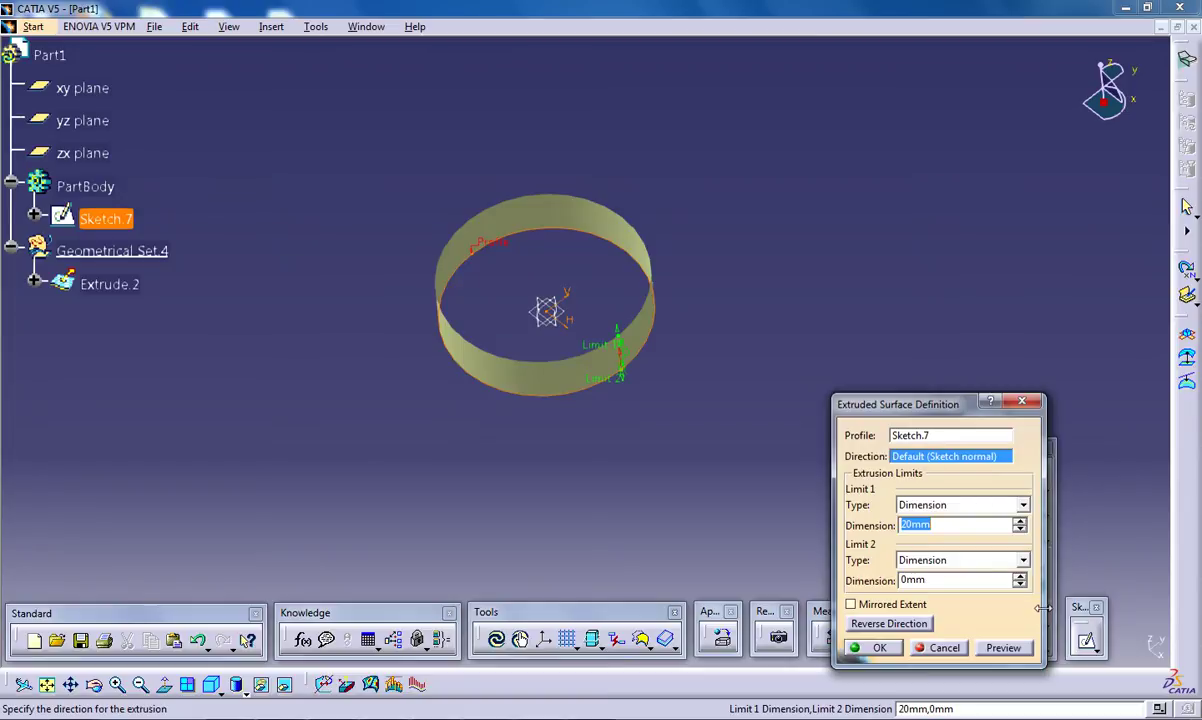
click(872, 648)
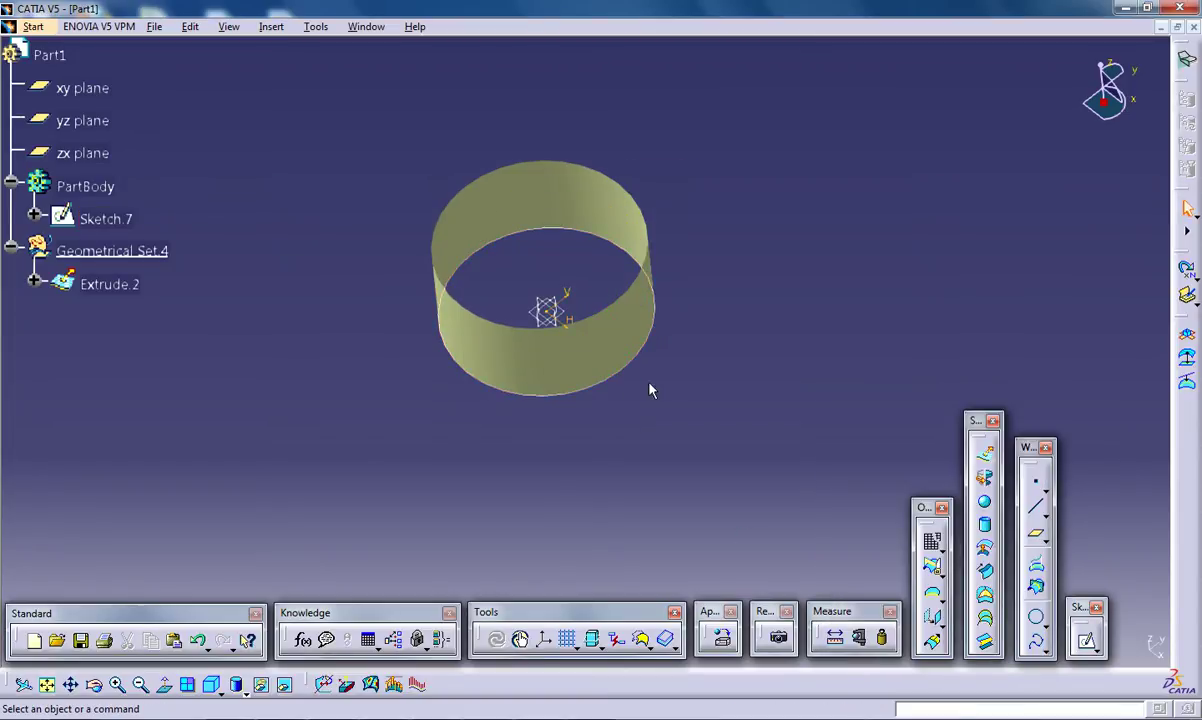
Step: Sketch a second circle on the xy plane, centred right of the first and overlapping it
middle_drag(574, 290, 580, 328)
click(560, 311)
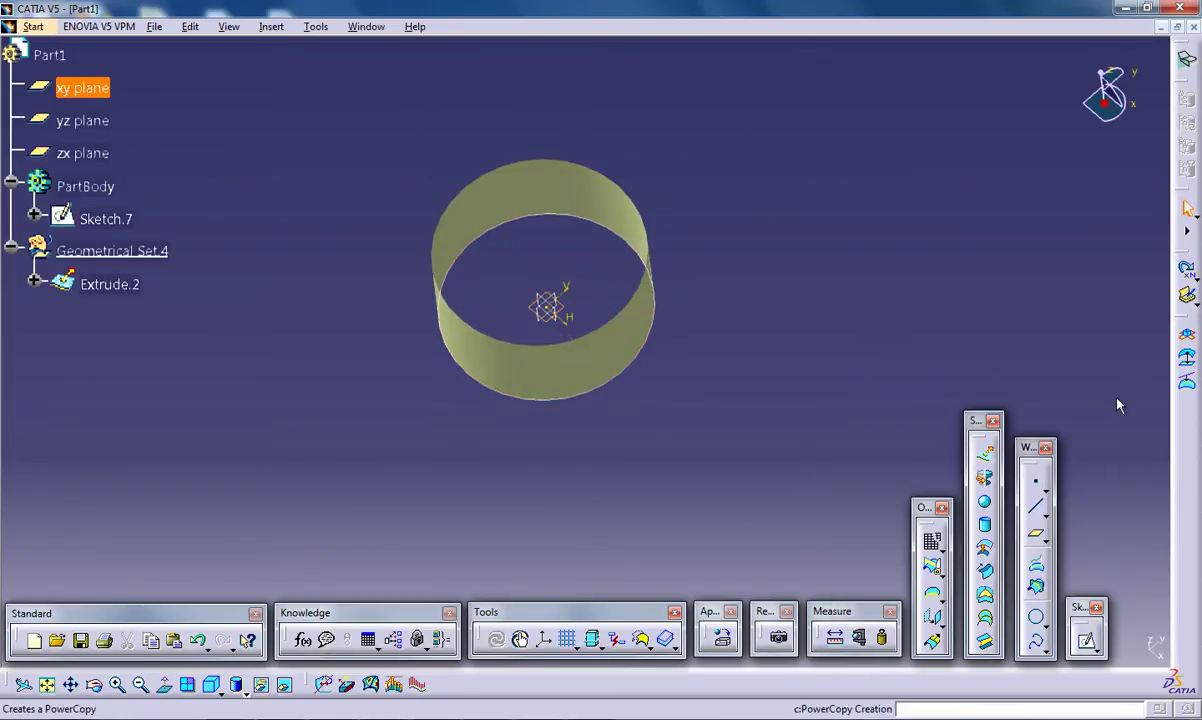
click(1086, 640)
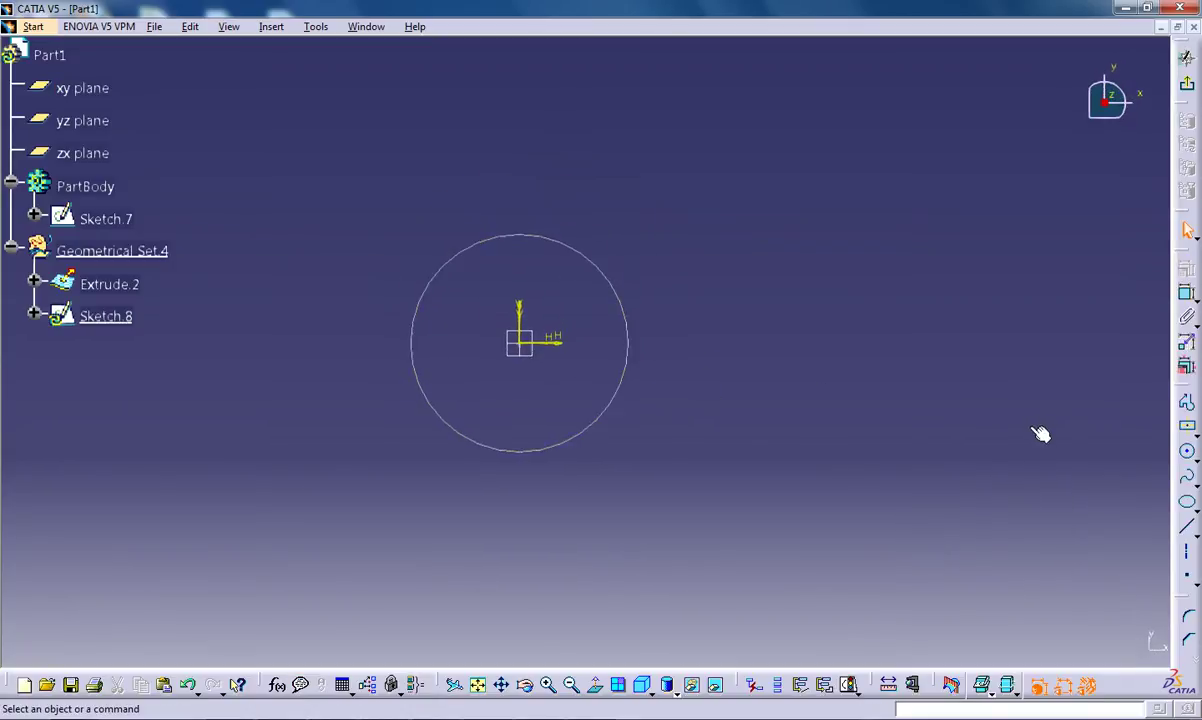
click(1187, 453)
click(690, 338)
click(641, 262)
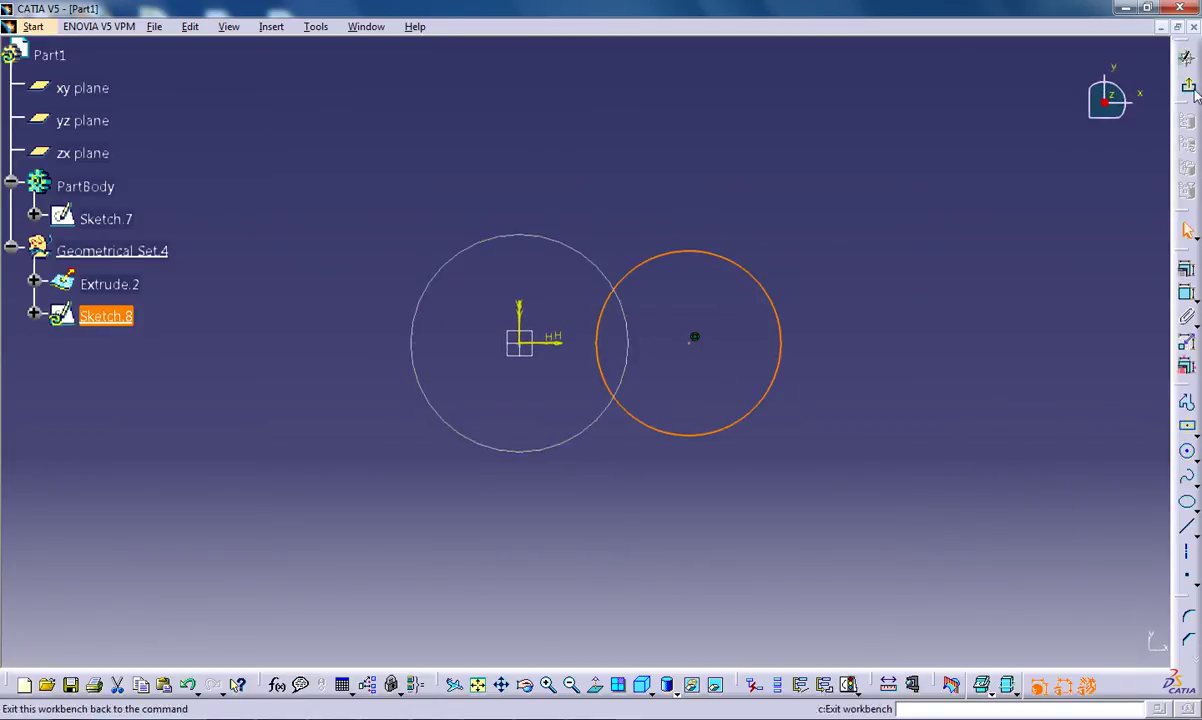
click(1187, 57)
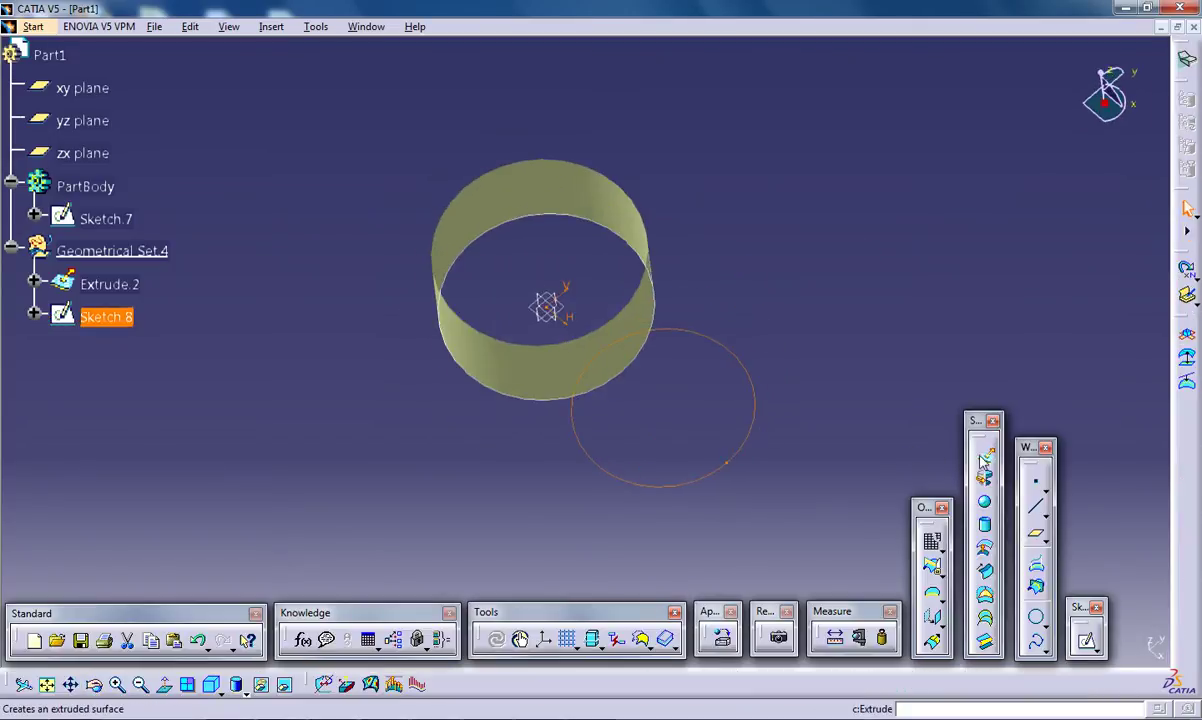
Step: Extrude the second circle into Extrude.3, changing the length from 40 to 20 mm
click(926, 492)
middle_drag(640, 300, 665, 257)
double_click(942, 527)
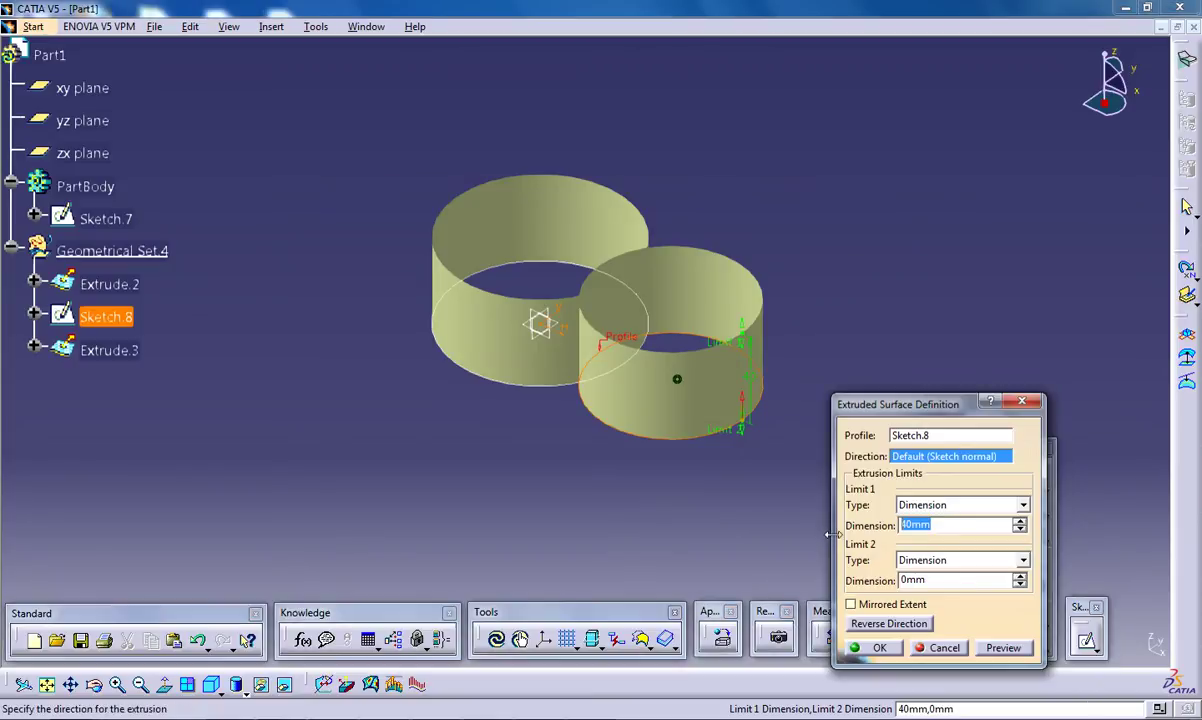
text(20)
middle_drag(622, 363, 675, 362)
click(879, 647)
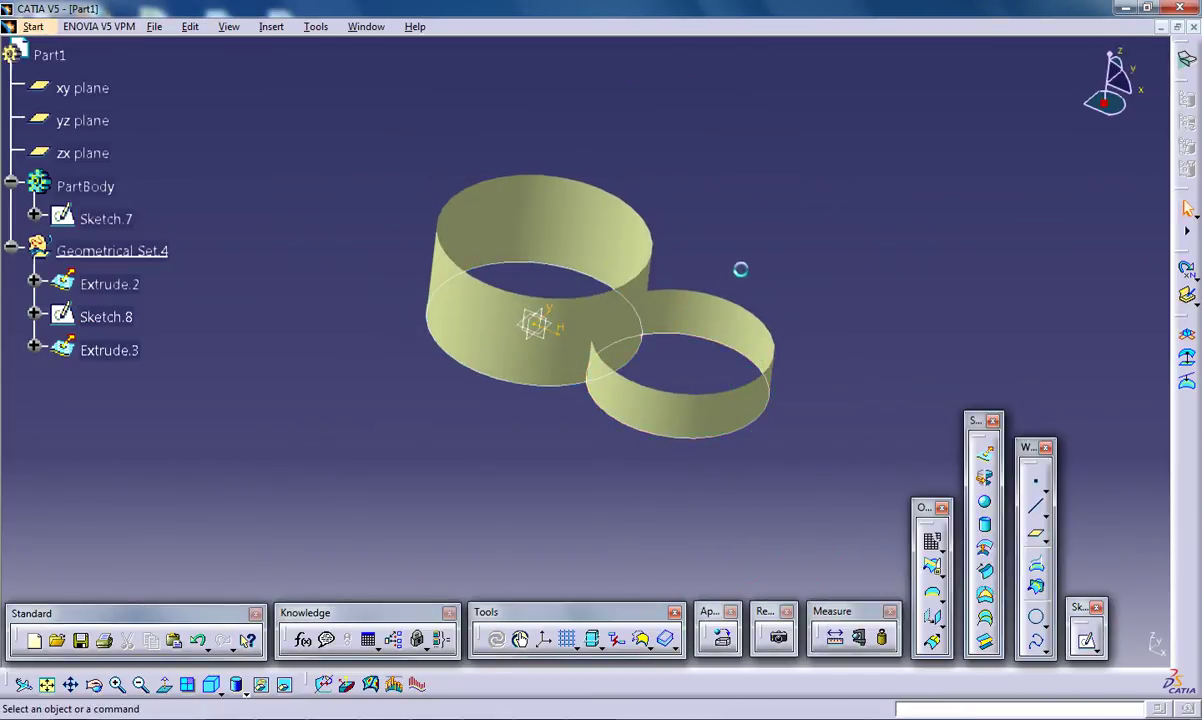
middle_drag(697, 300, 600, 356)
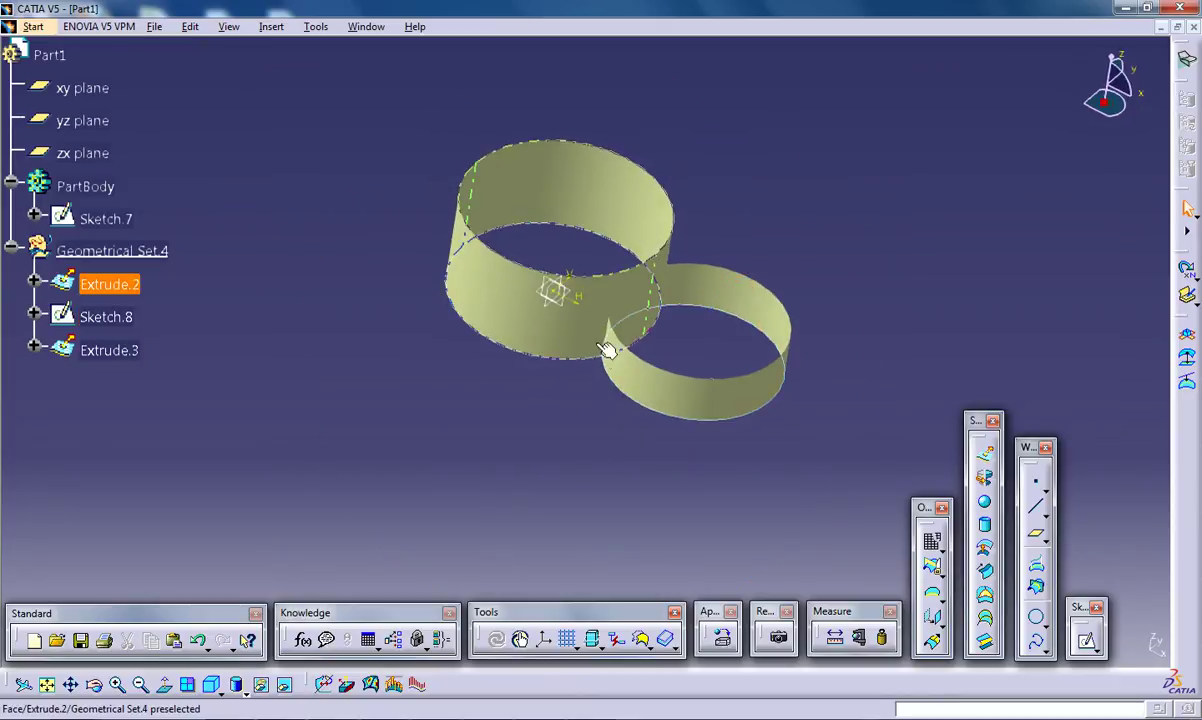
middle_drag(681, 327, 879, 323)
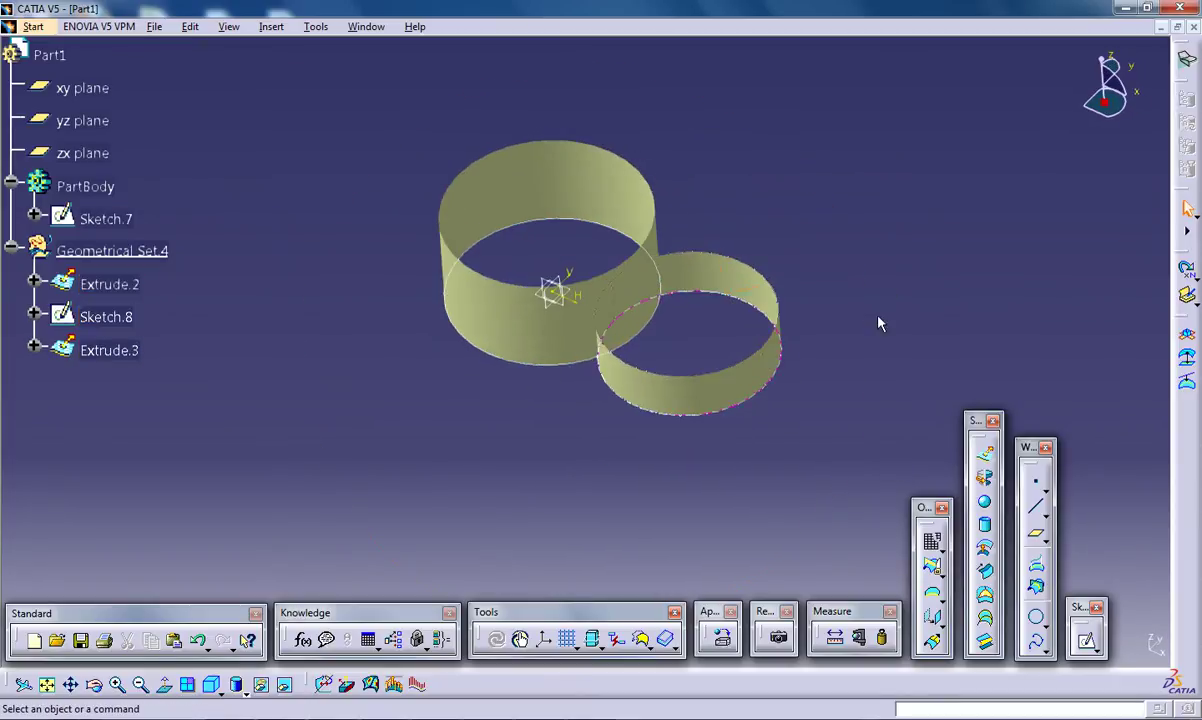
Step: Intersect Extrude.3 with Extrude.2, keeping all sub-elements as Intersect.4
click(1038, 590)
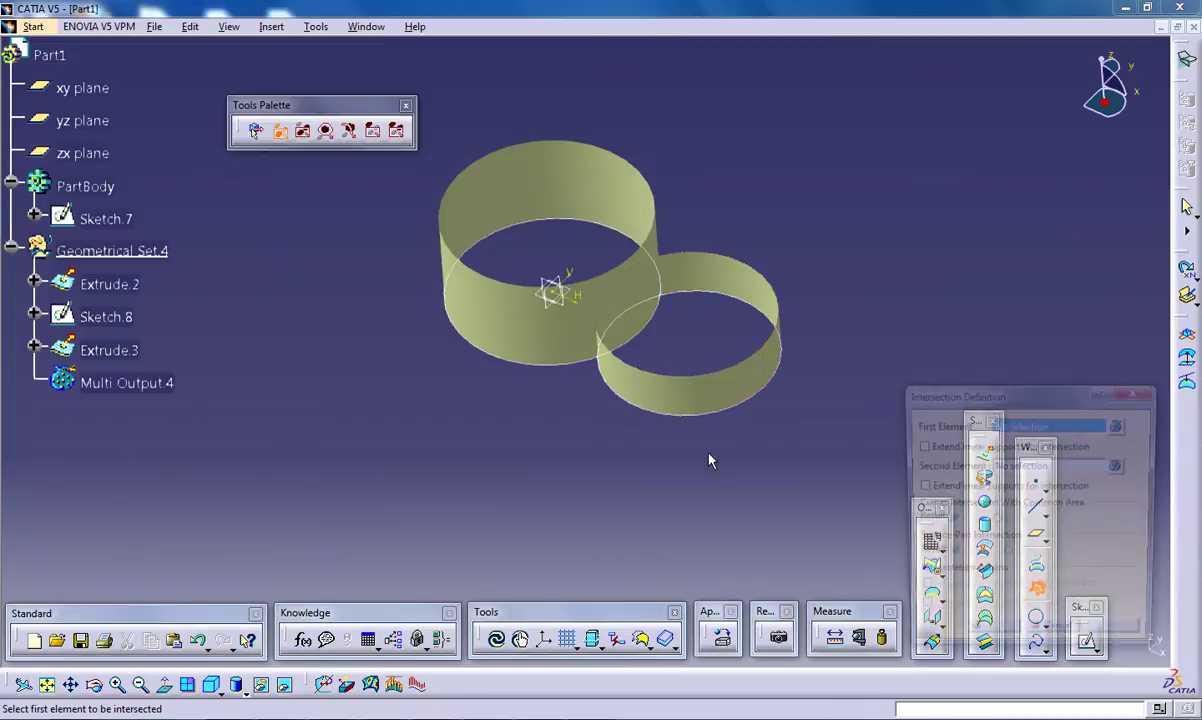
click(644, 384)
click(535, 332)
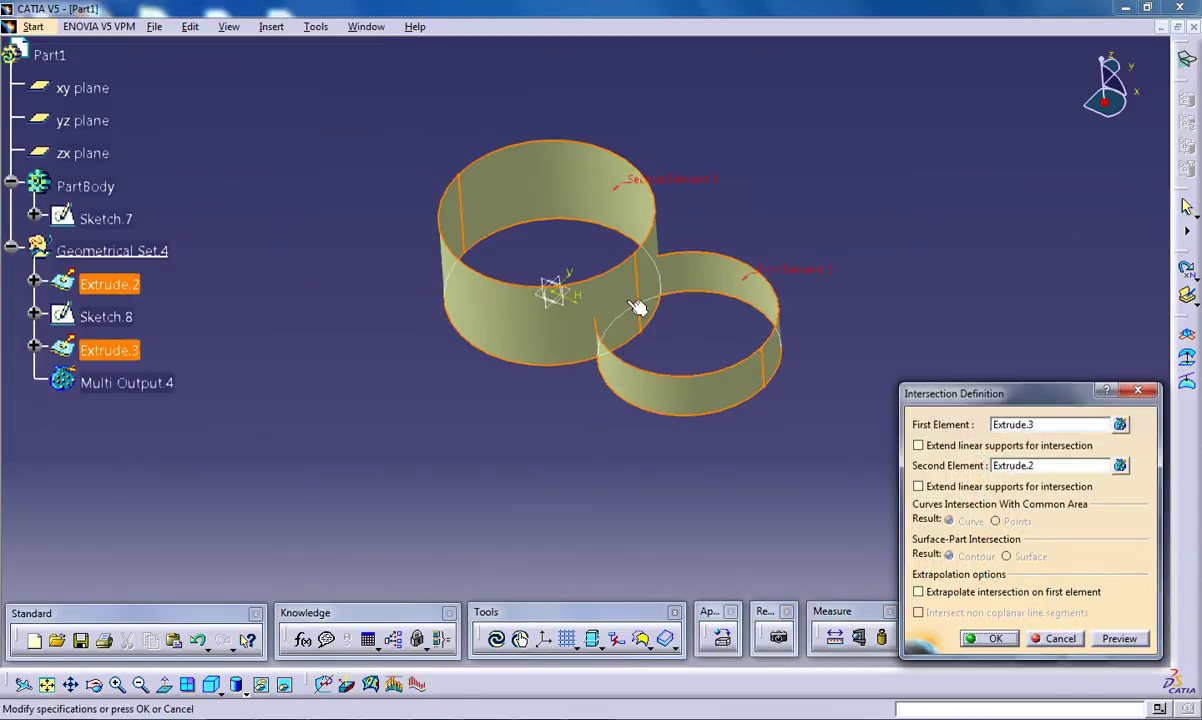
click(1118, 638)
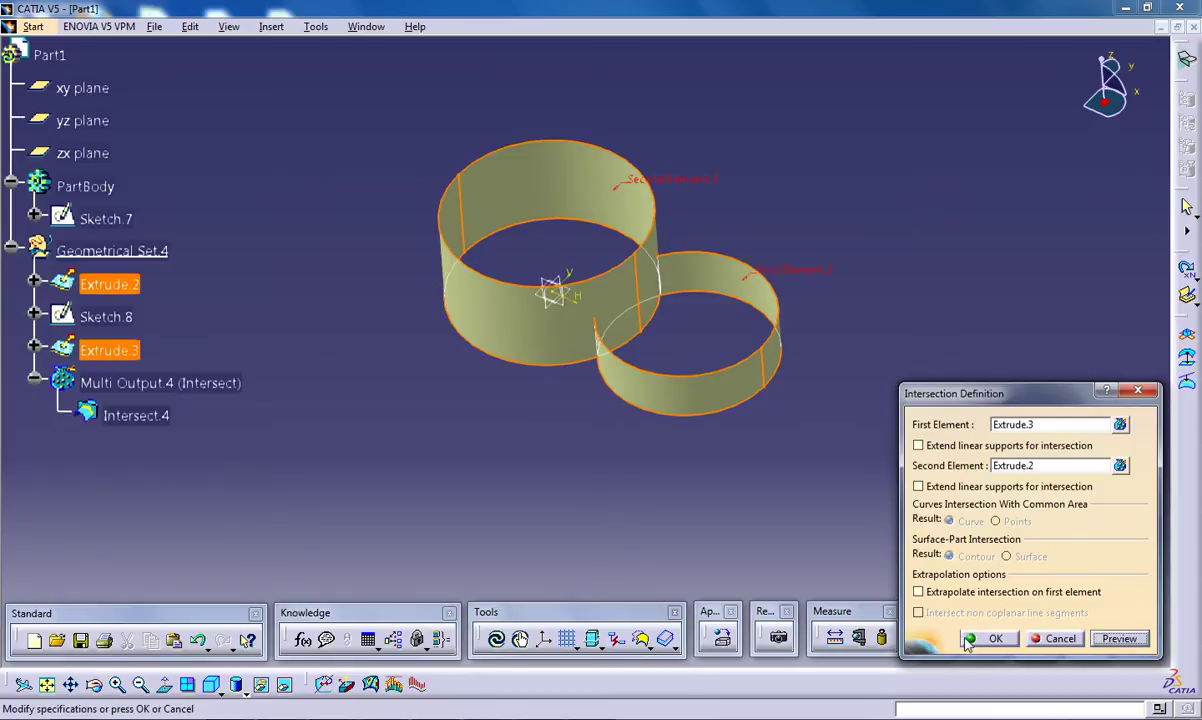
click(992, 638)
scroll(779, 530, up, 3)
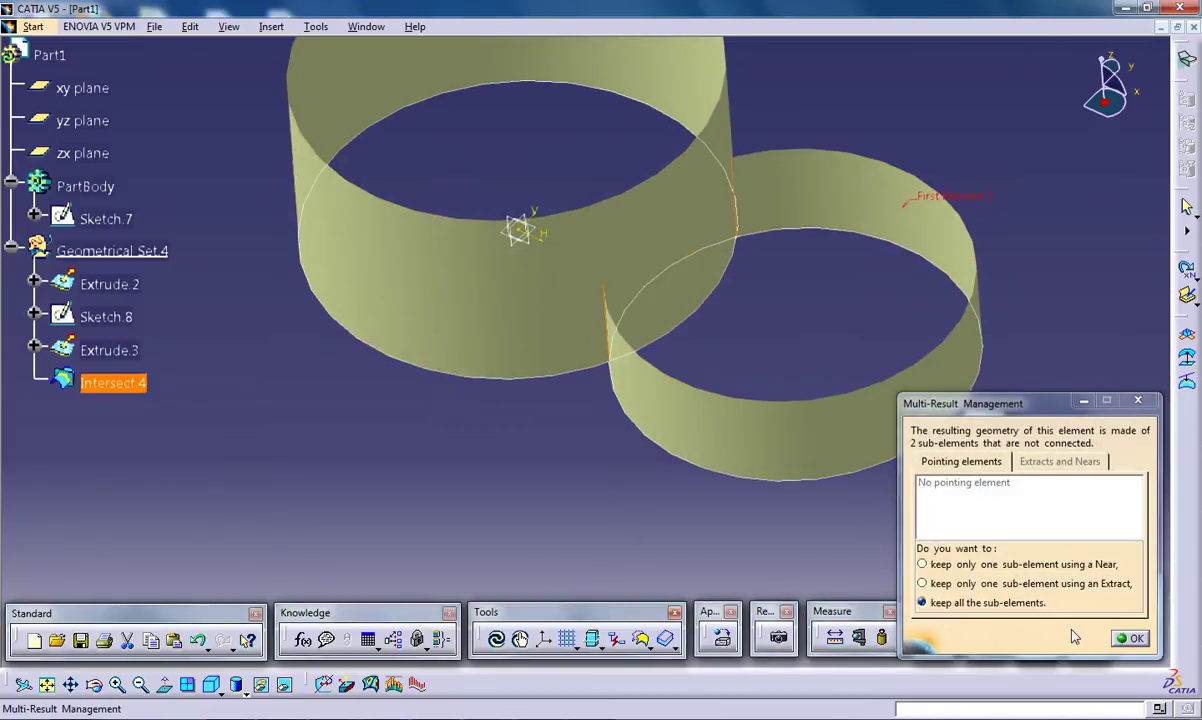
click(1128, 638)
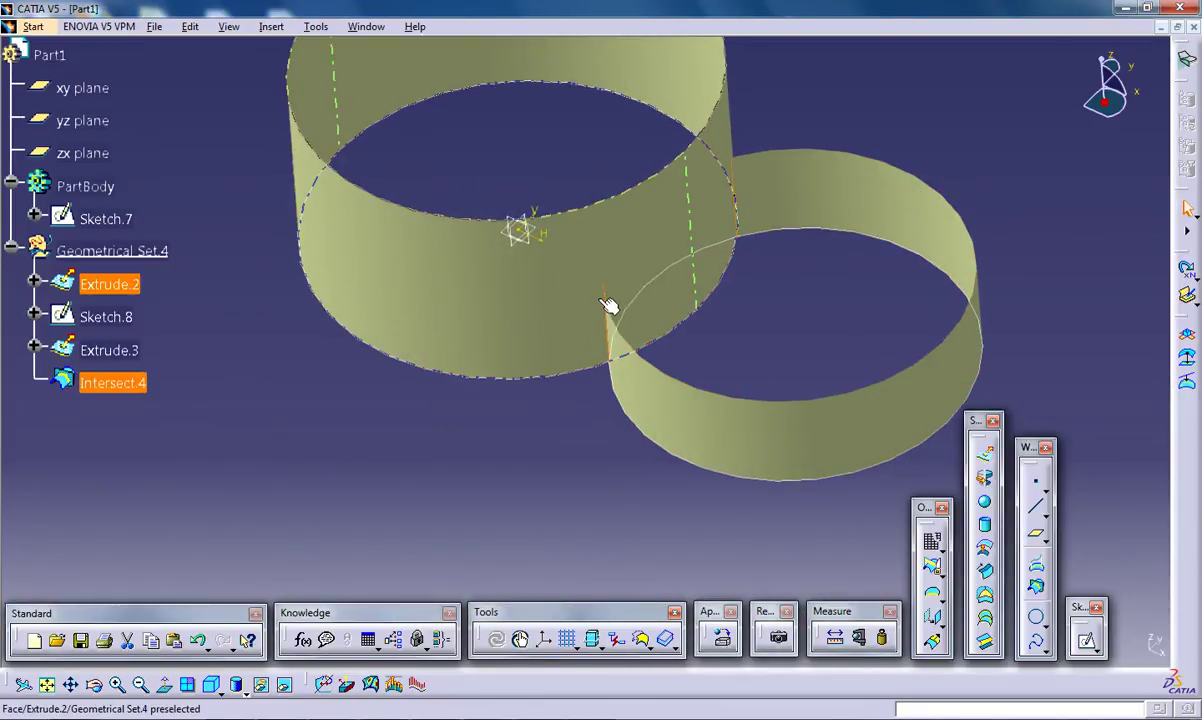
scroll(745, 235, down, 3)
middle_drag(705, 215, 1008, 265)
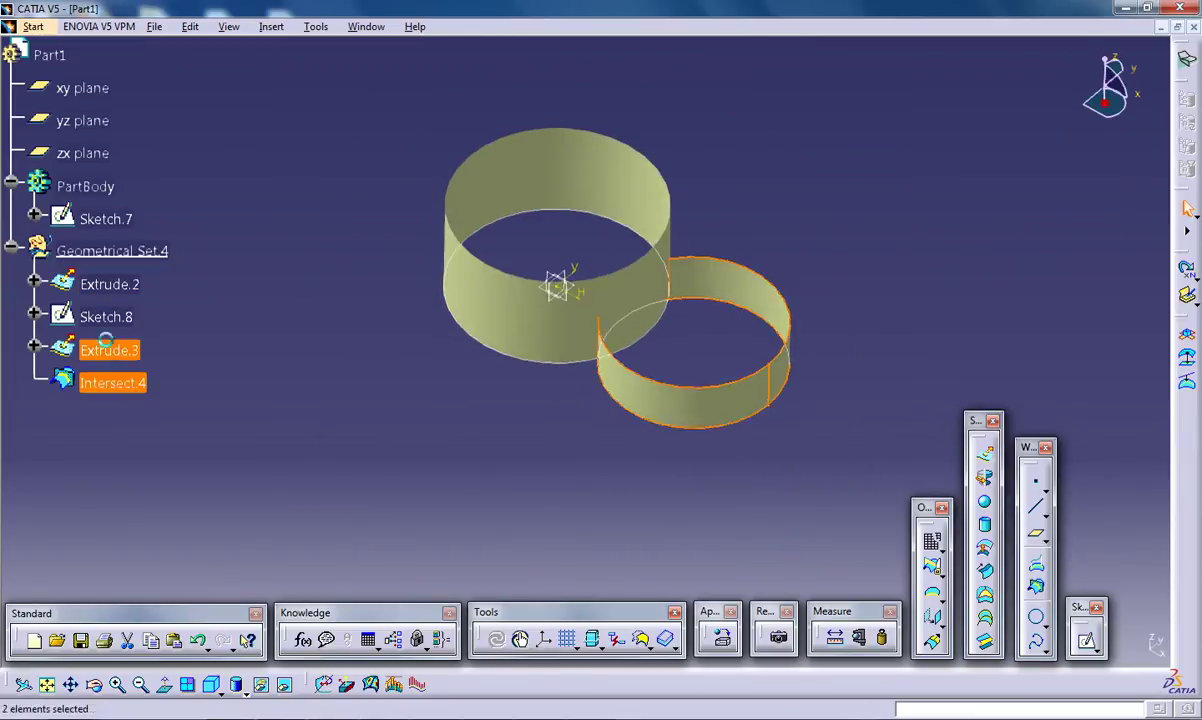
Step: Delete Geometrical Set.4, Sketch.7 and all remaining extrudes and intersections
shift+click(132, 284)
ctrl+click(118, 250)
ctrl+click(140, 221)
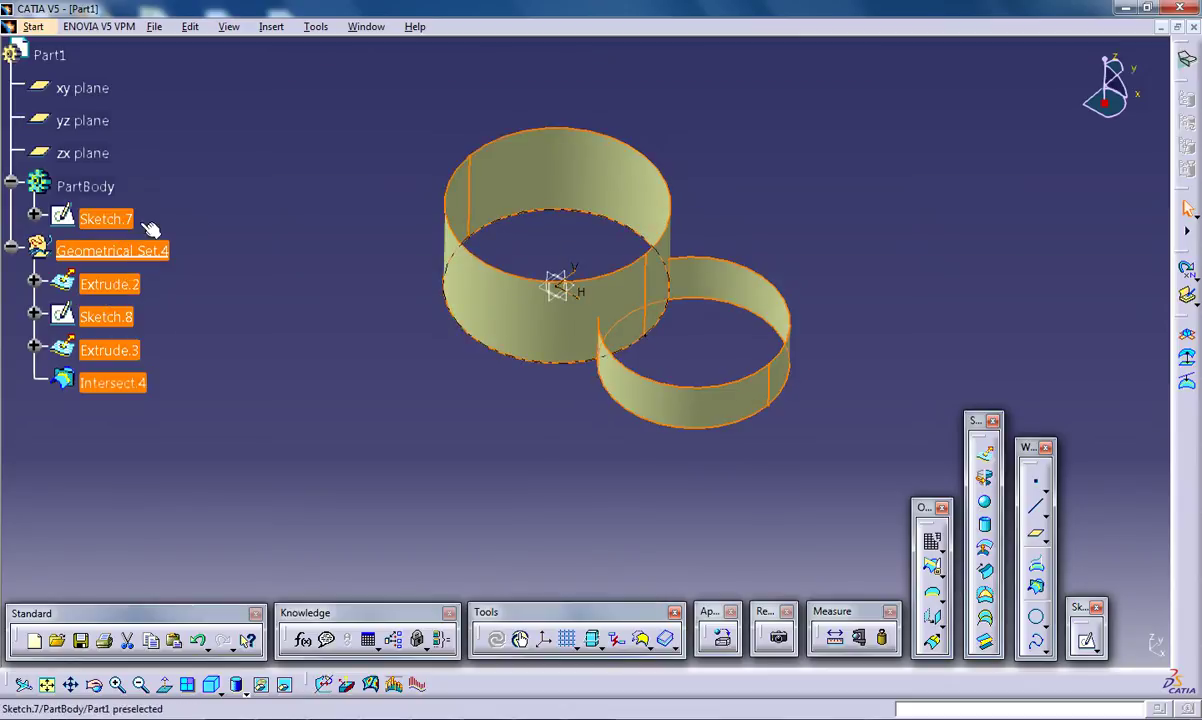
right_click(93, 222)
click(140, 437)
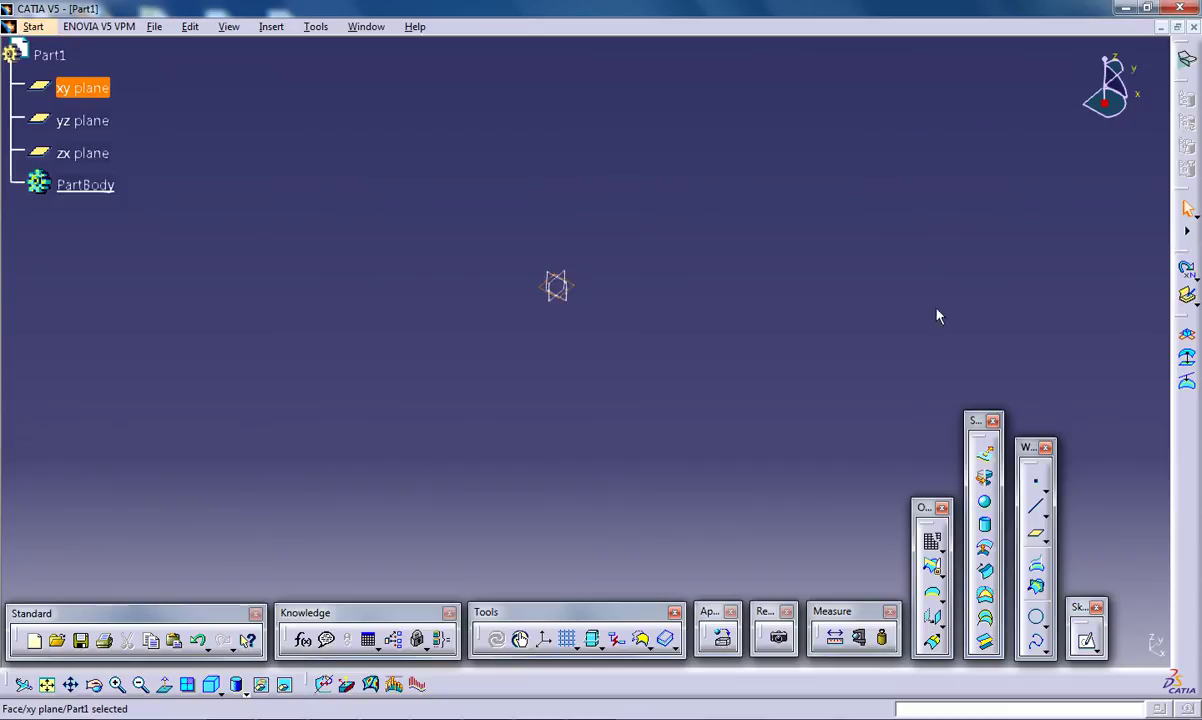
Step: Draw Sketch.9, a circle at the xy-plane origin, and extrude it 20 mm as Extrude.4
click(1086, 641)
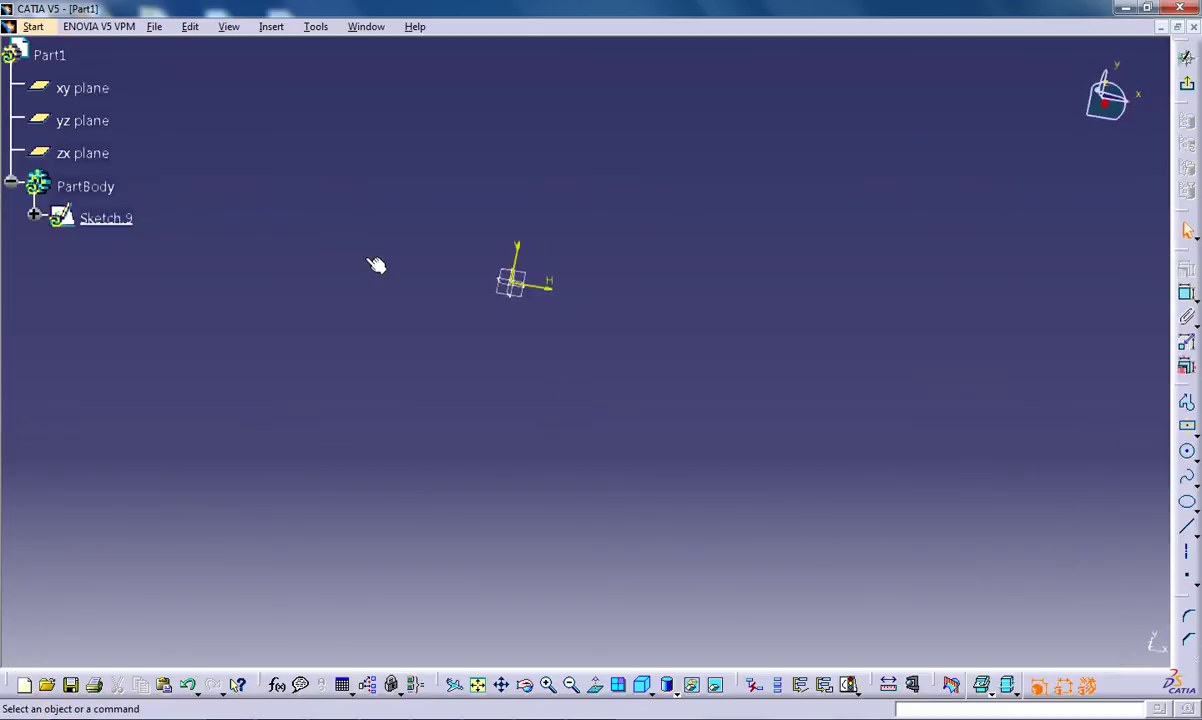
click(1187, 451)
click(500, 293)
click(575, 232)
click(1188, 90)
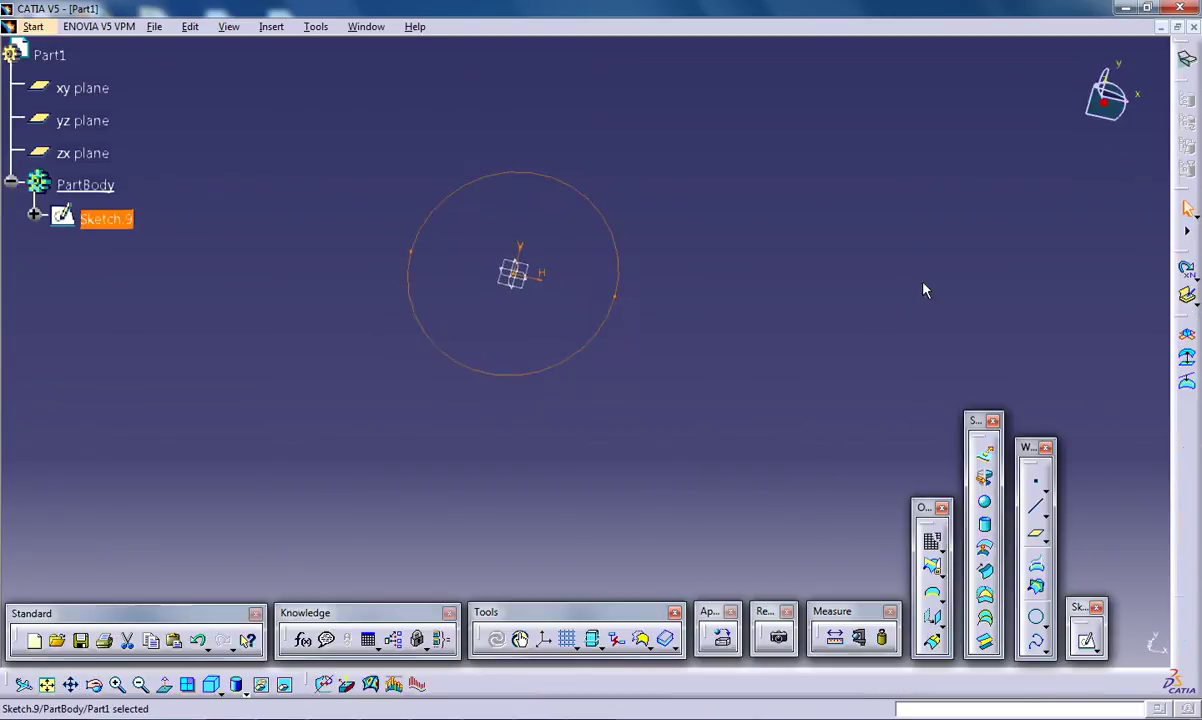
click(984, 456)
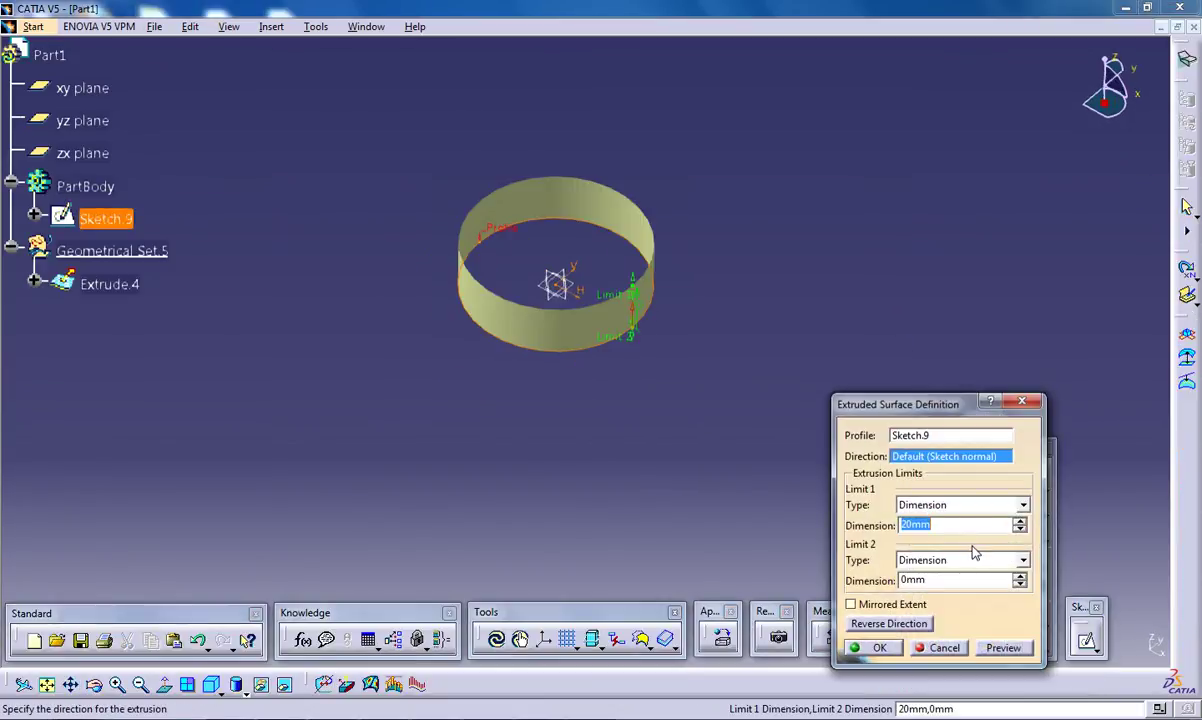
click(866, 647)
middle_drag(690, 290, 596, 258)
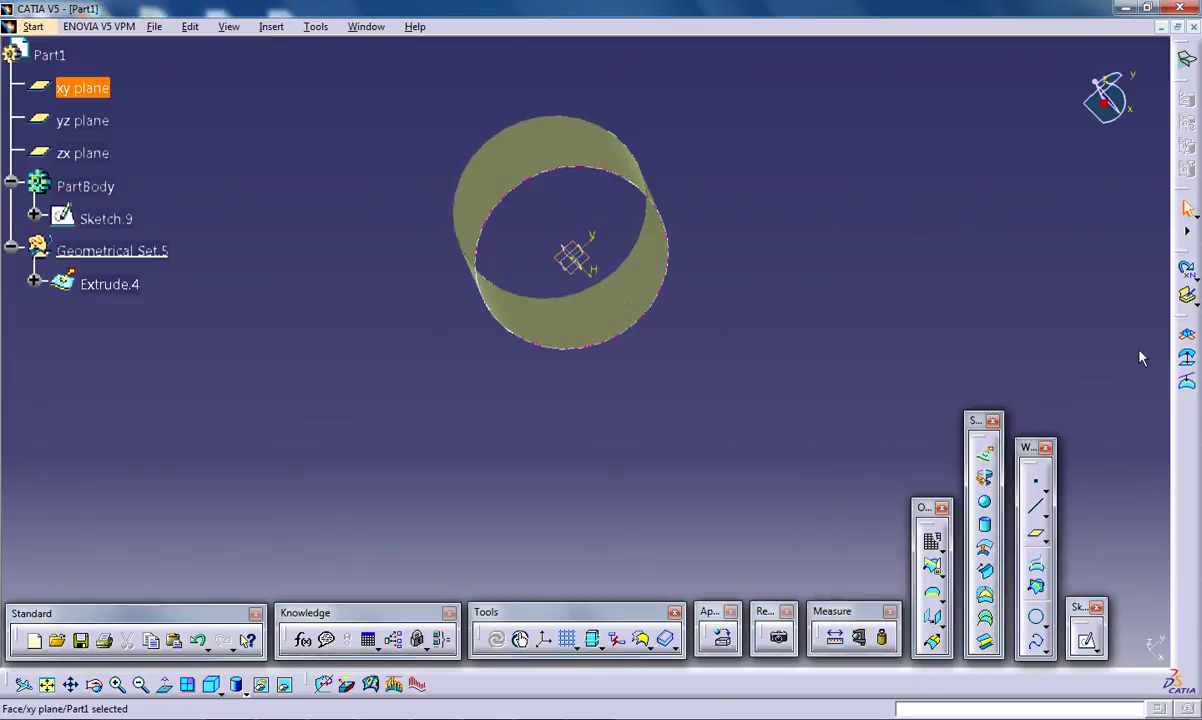
Step: In Part Design, sketch a circle on the xy plane overlapping the cylinder's right side
click(68, 27)
mouse_move(121, 46)
click(268, 62)
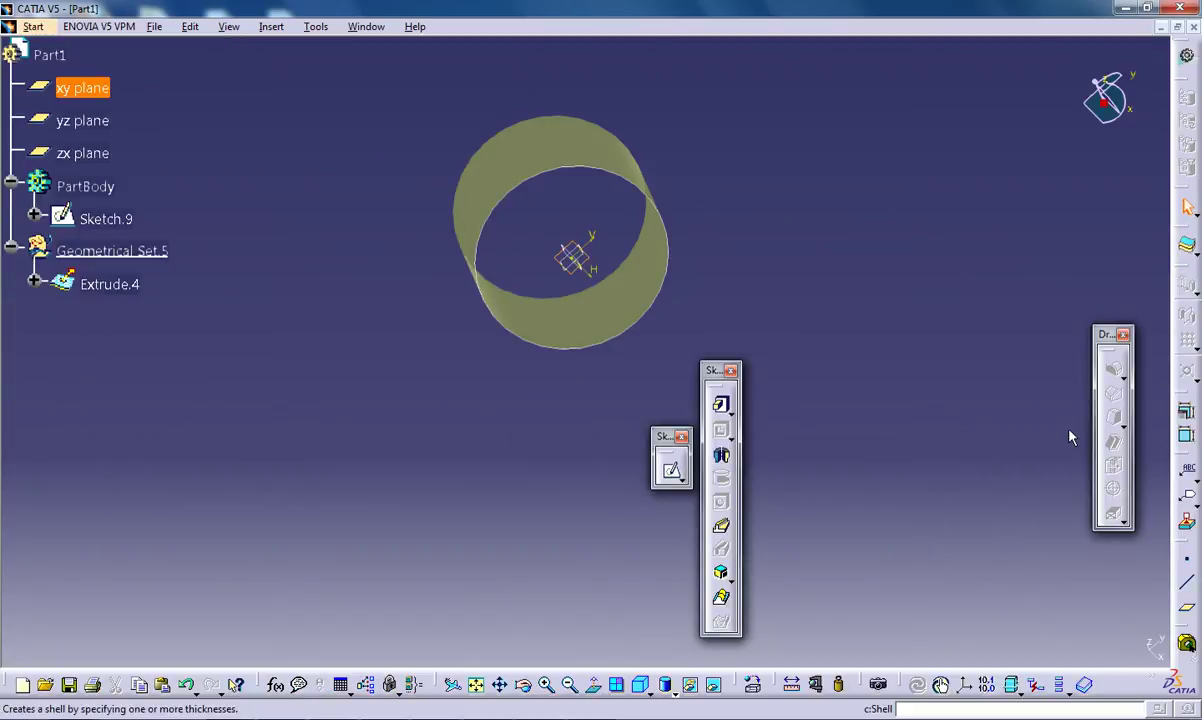
click(671, 470)
click(1187, 451)
click(670, 290)
click(700, 193)
click(1187, 58)
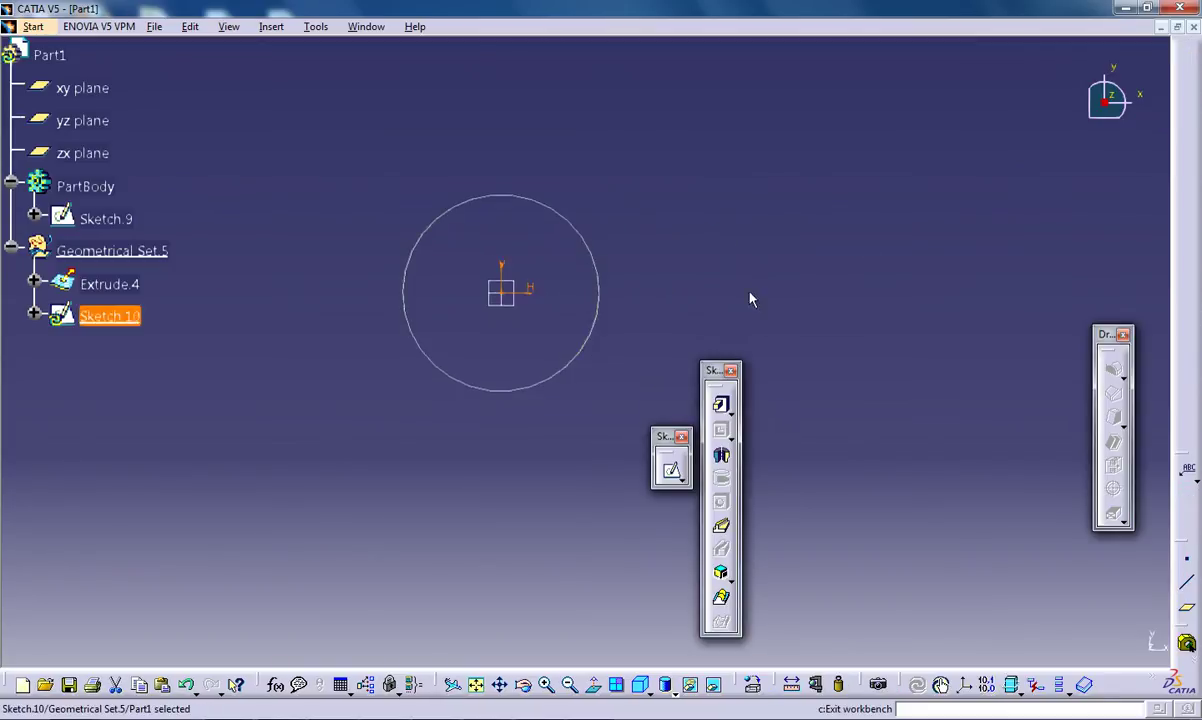
Step: Pad Sketch.10 20 mm into Pad.1, dismissing the In Work Object warning
click(720, 404)
click(718, 405)
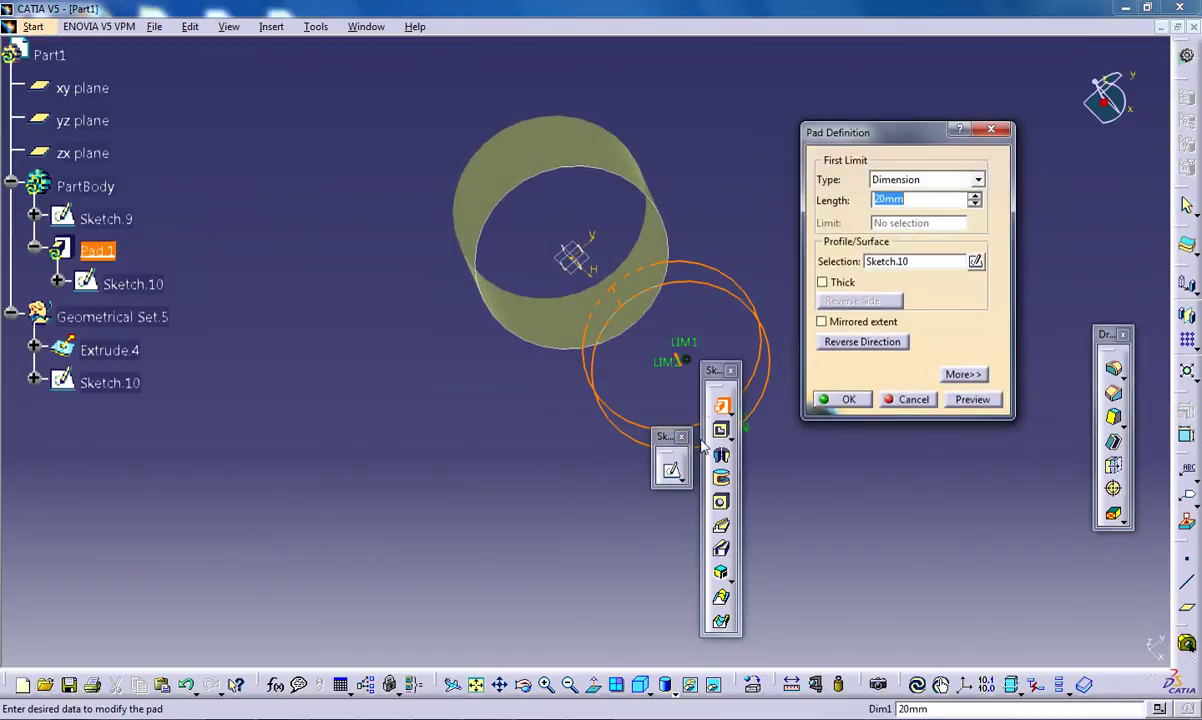
middle_drag(625, 362, 665, 235)
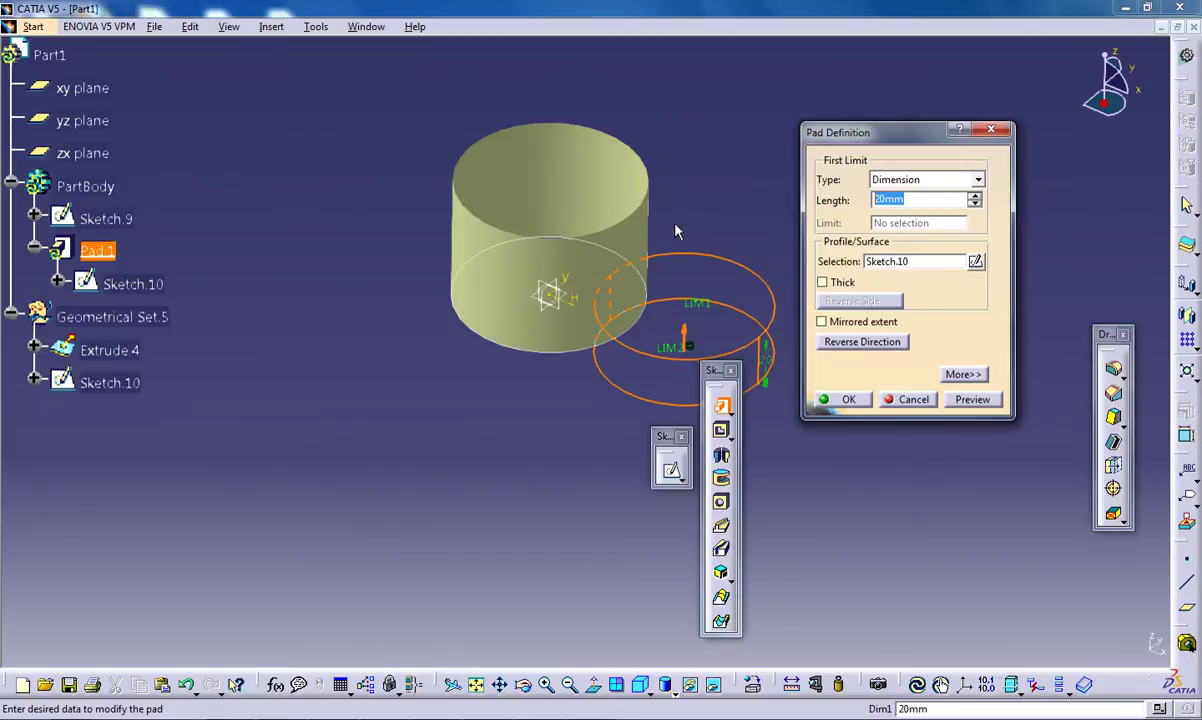
click(847, 400)
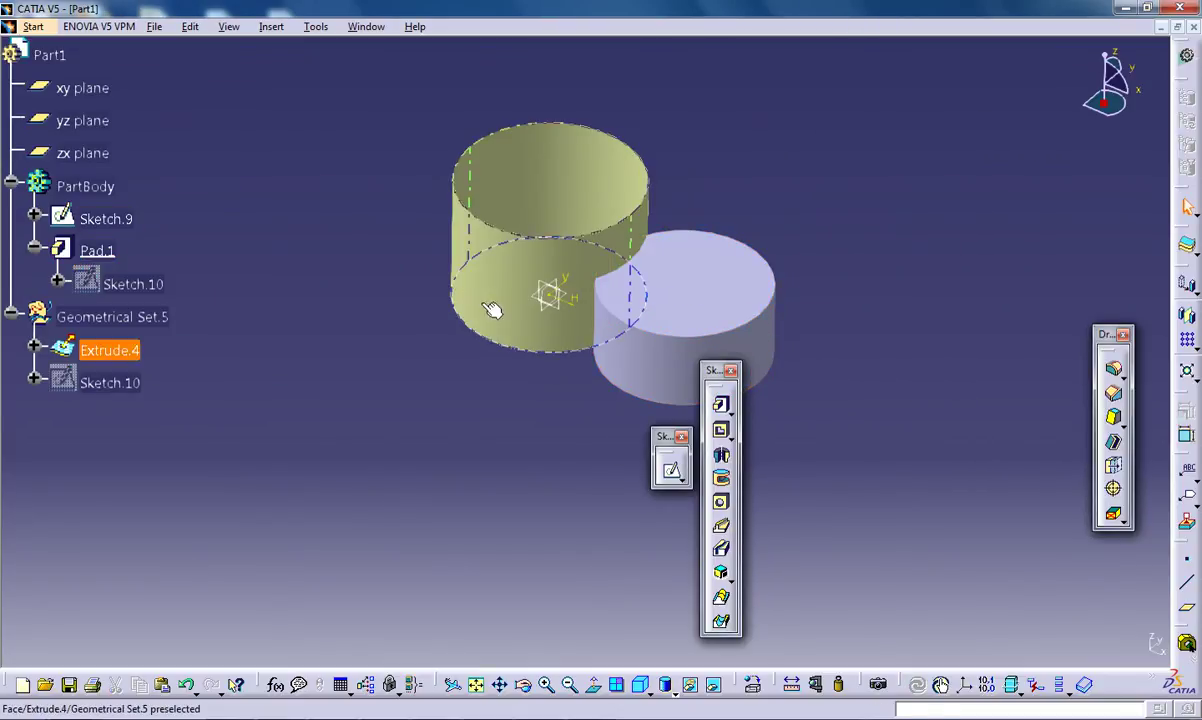
middle_drag(478, 295, 451, 336)
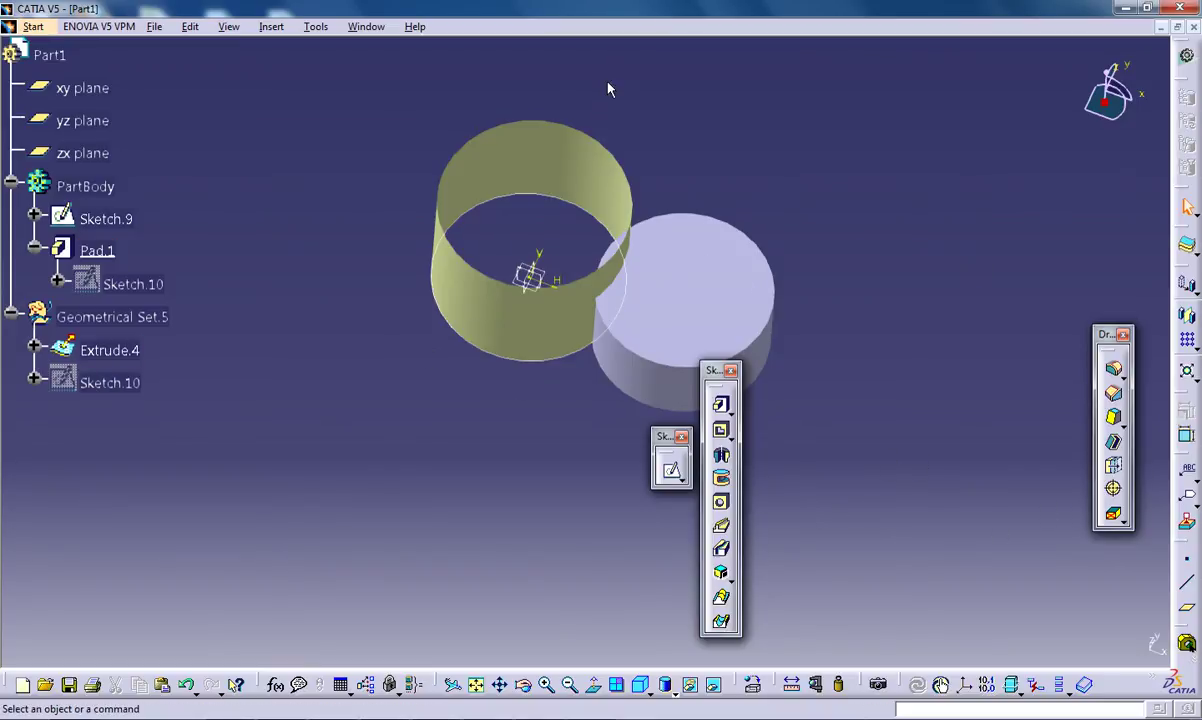
Step: Switch back to the shape design workbench from the Start menu
click(33, 26)
mouse_move(82, 66)
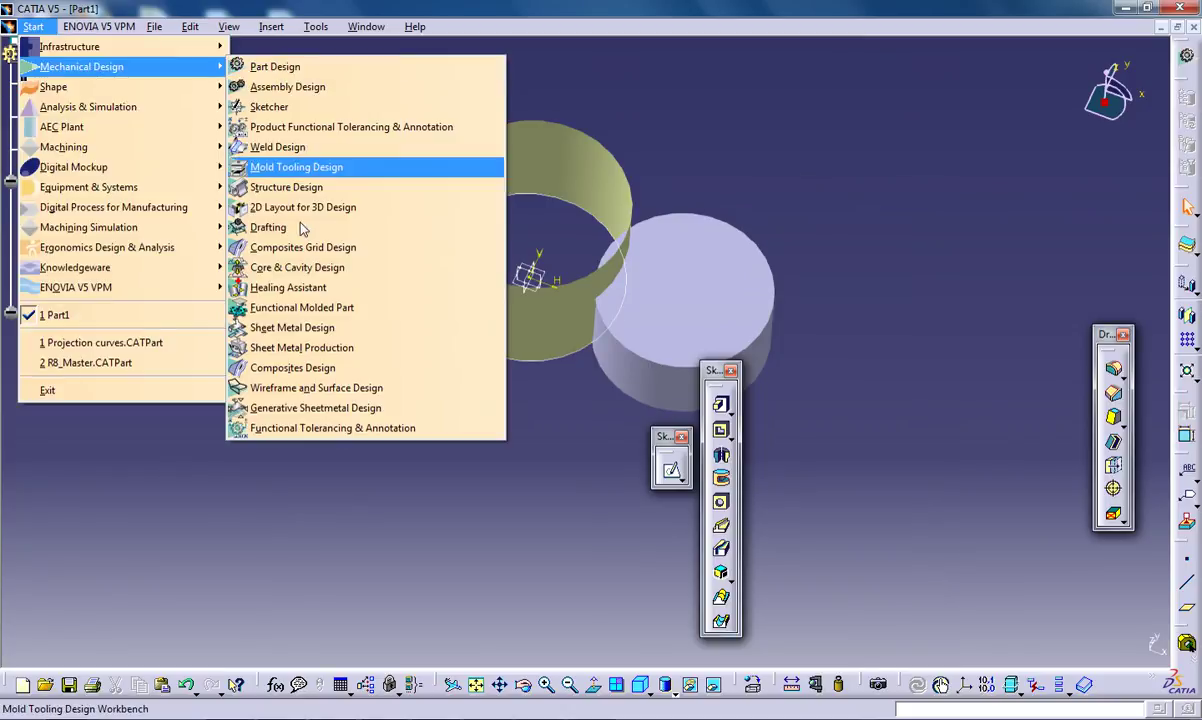
click(324, 375)
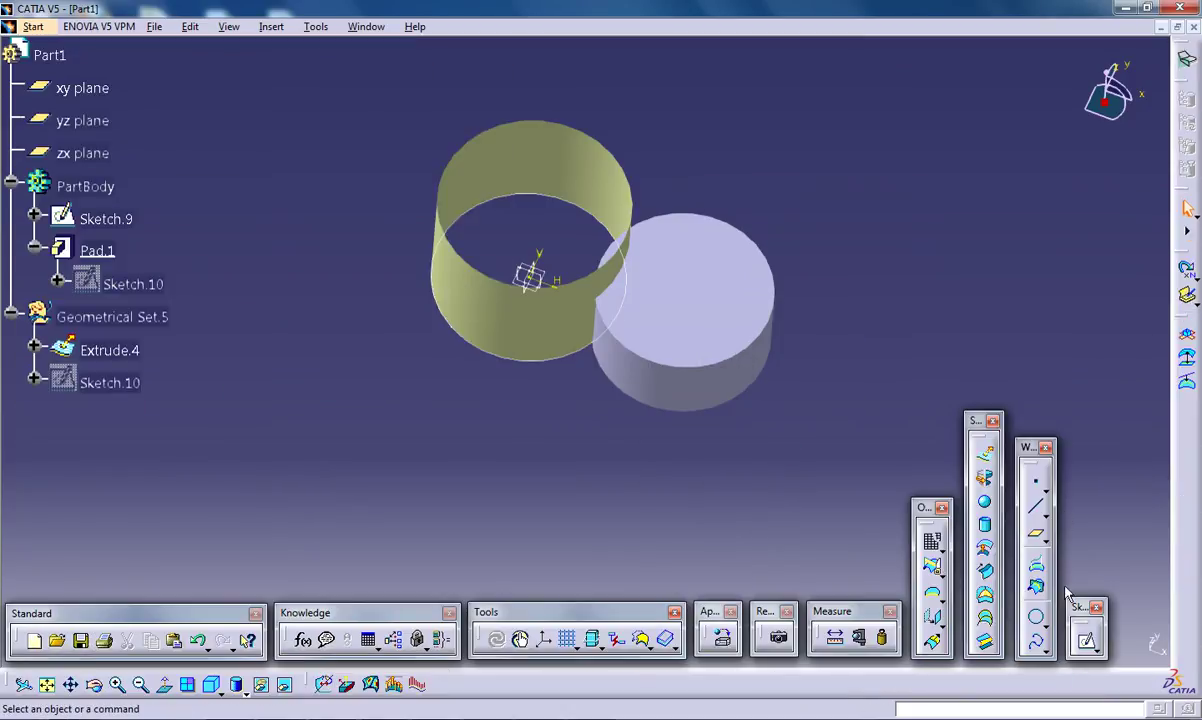
Step: Intersect Pad.1 with Extrude.4 using the Contour result to create Intersect.5
click(1037, 588)
click(663, 400)
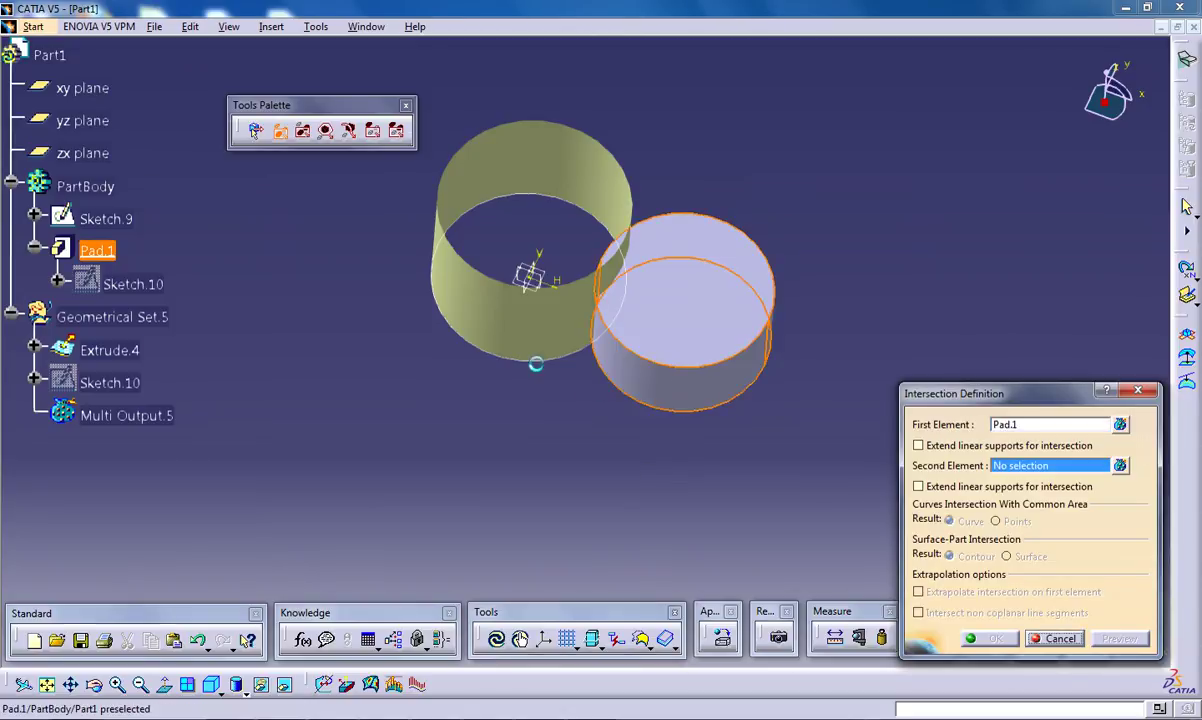
click(512, 348)
middle_drag(625, 203, 622, 202)
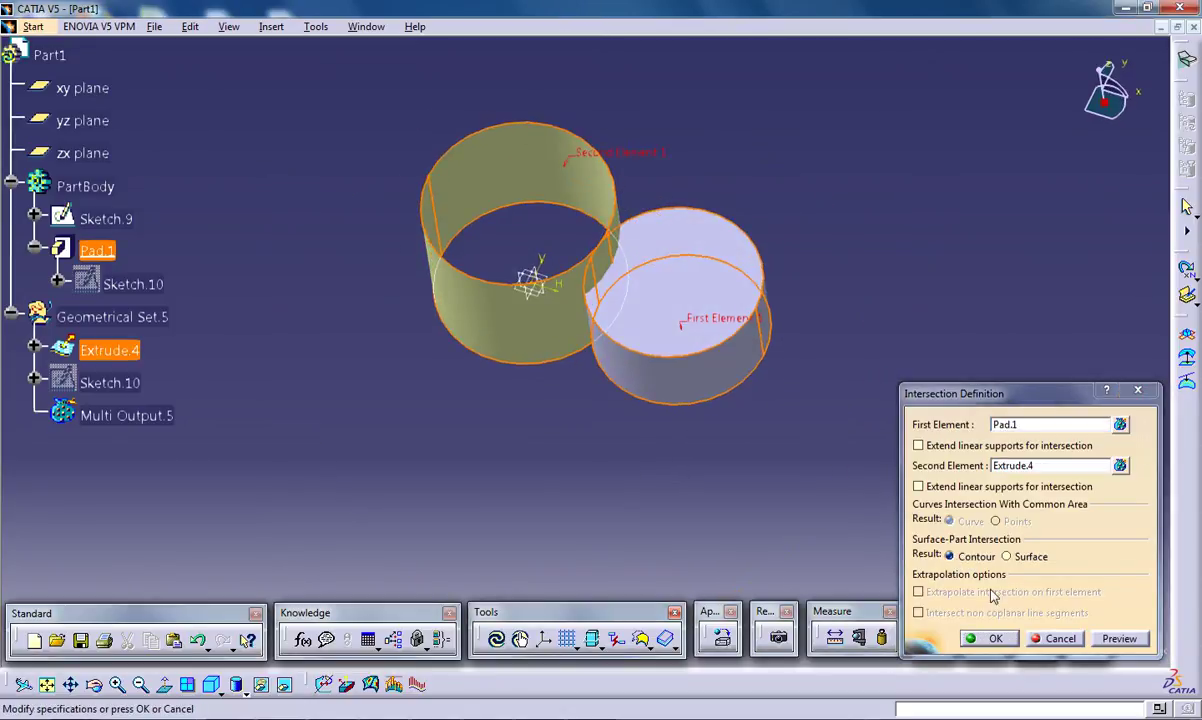
click(996, 639)
middle_drag(616, 425, 593, 336)
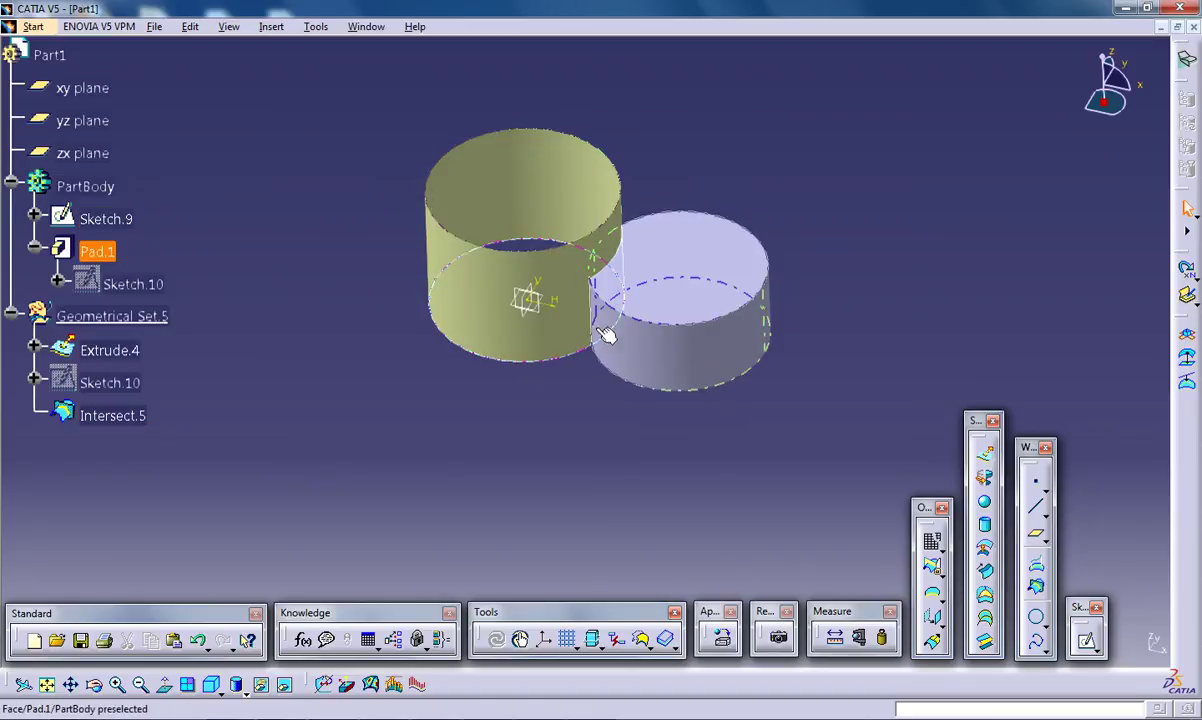
middle_drag(604, 314, 534, 351)
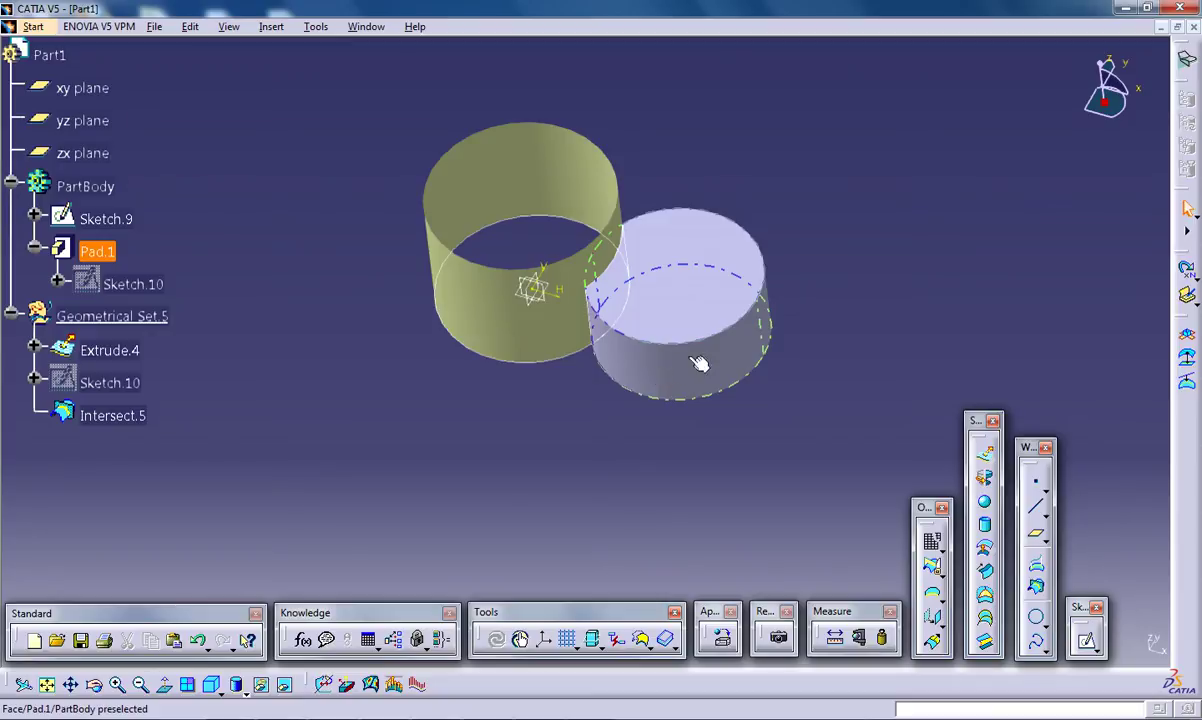
Step: Hide PartBody so only Extrude.4 and its Intersect.5 contour remain visible
right_click(85, 186)
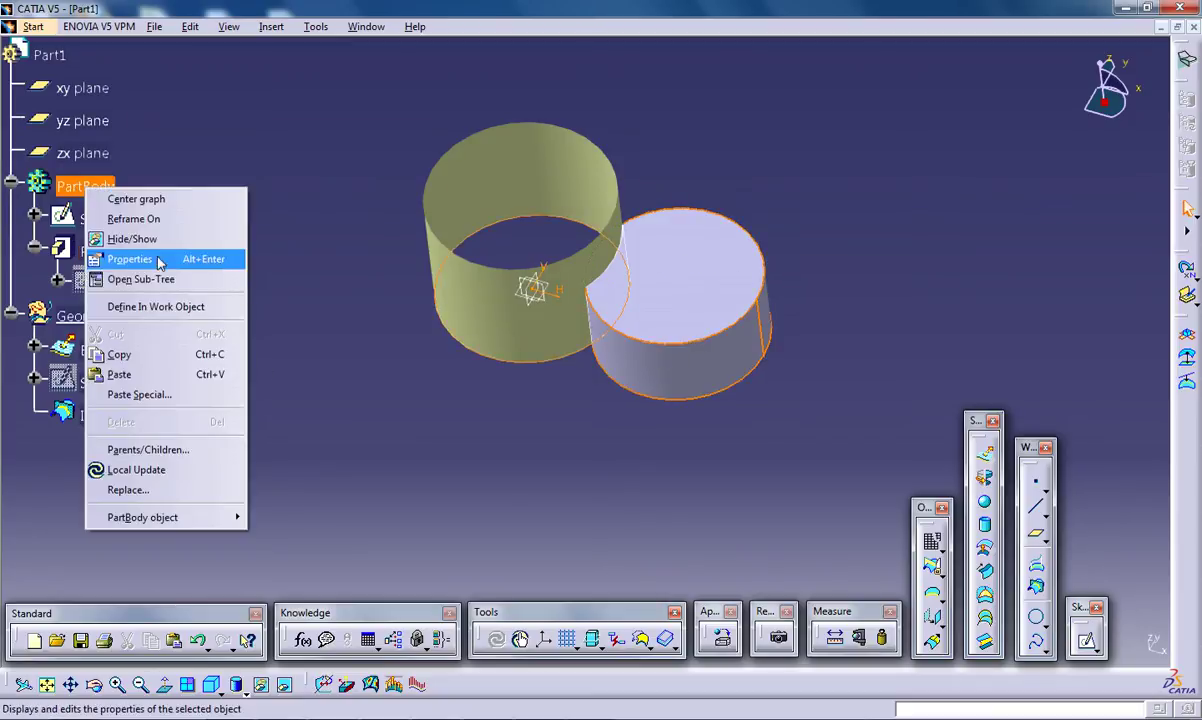
click(135, 238)
middle_drag(570, 258, 657, 231)
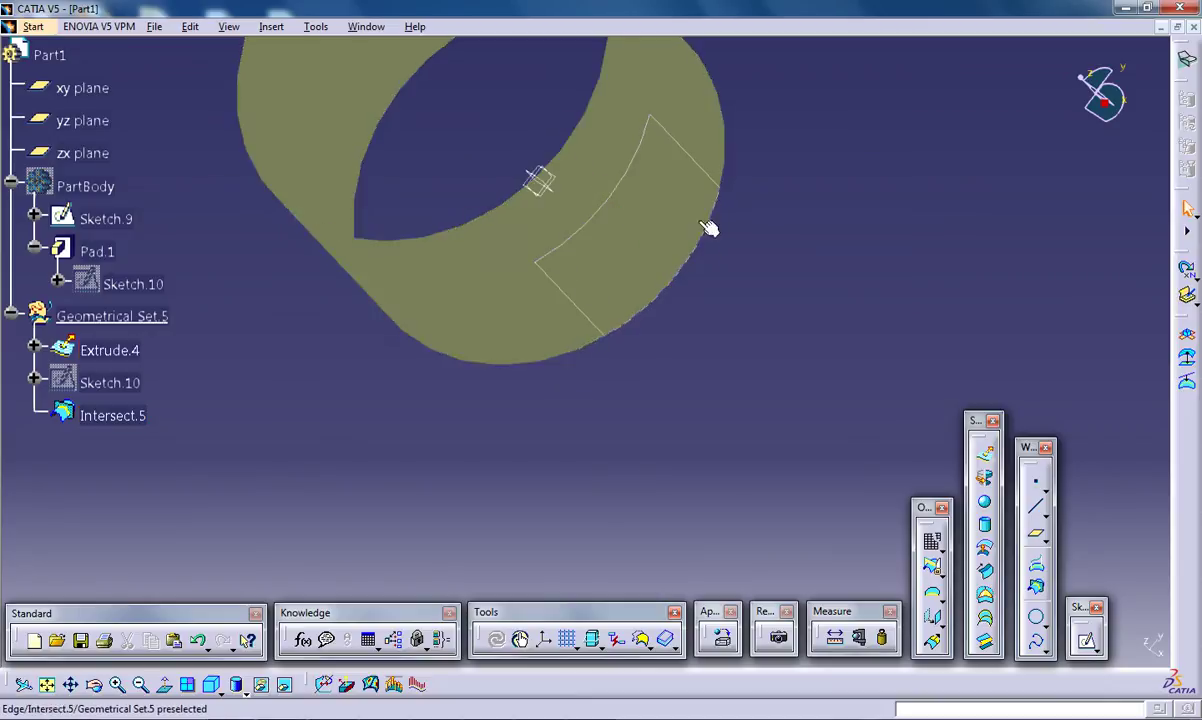
middle_drag(708, 156, 633, 323)
middle_drag(508, 277, 663, 250)
mouse_move(628, 295)
middle_down()
mouse_move(668, 290)
mouse_move(625, 276)
middle_up()
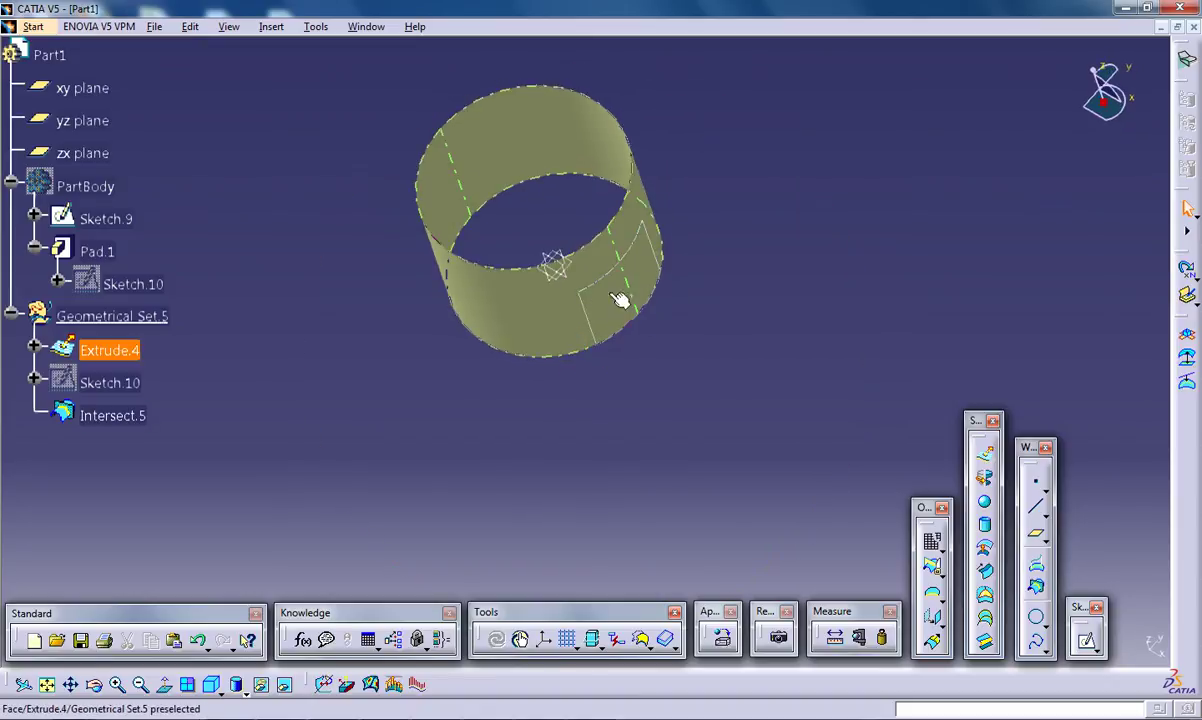
Step: Redefine Intersect.5 with a Surface result instead of Contour, previewing before confirming
double_click(124, 413)
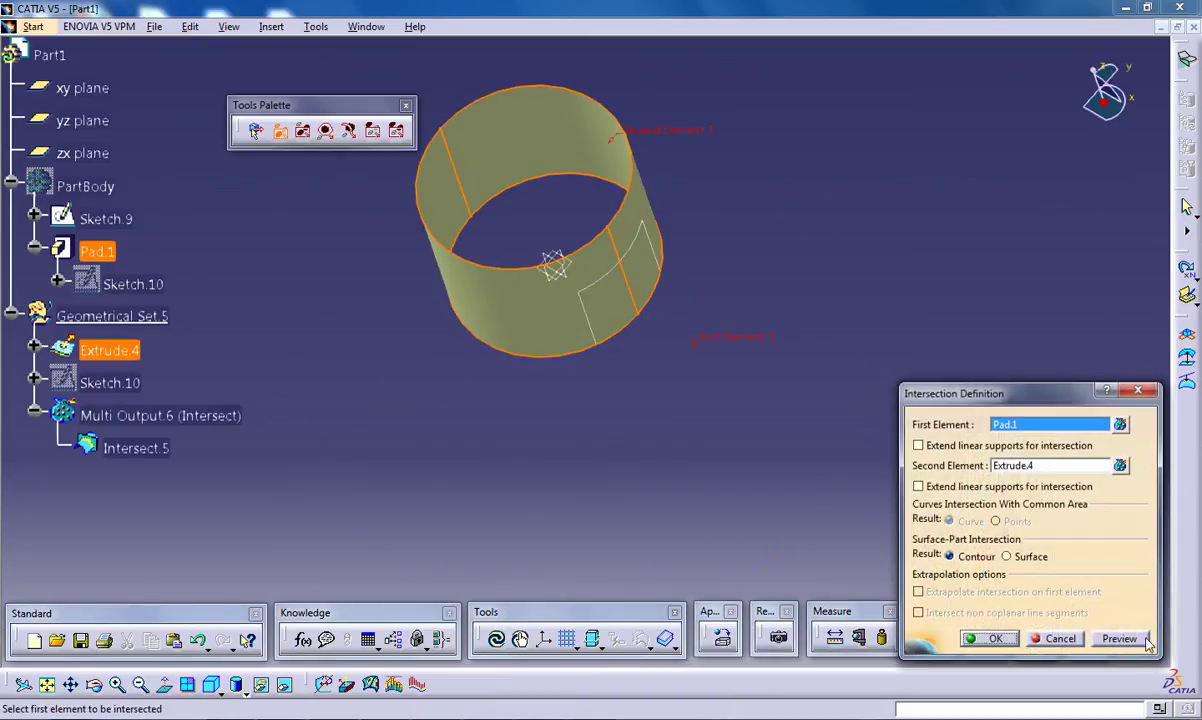
click(1006, 556)
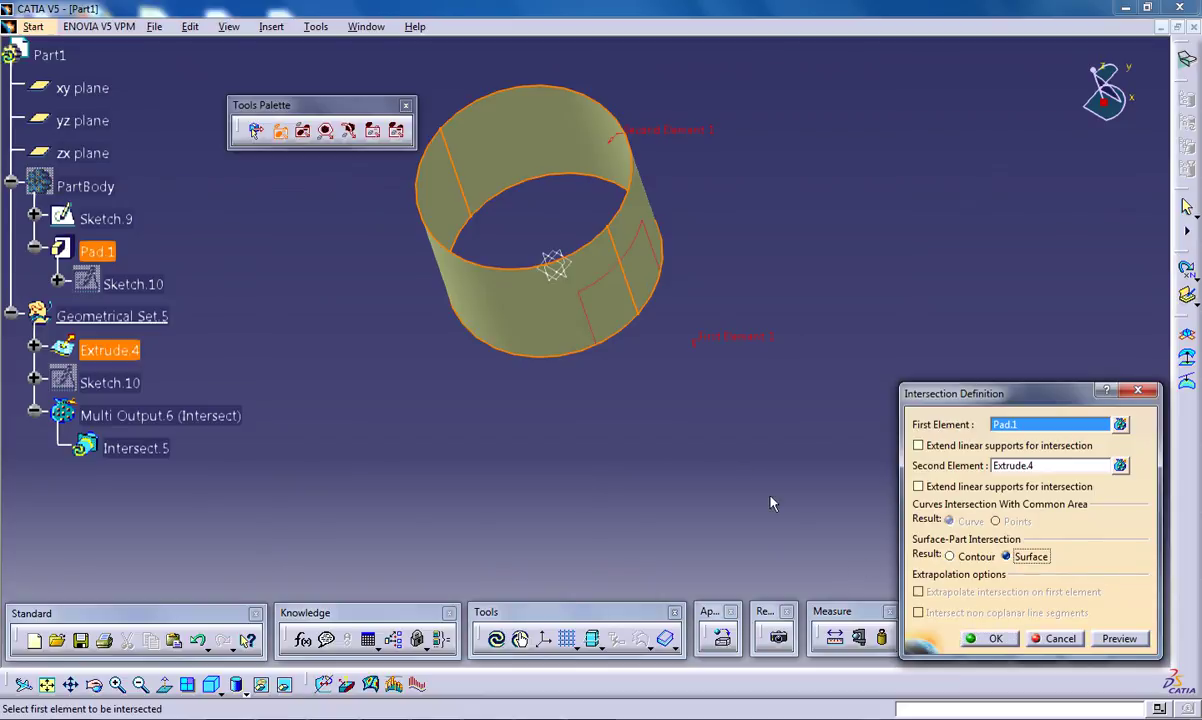
click(1119, 638)
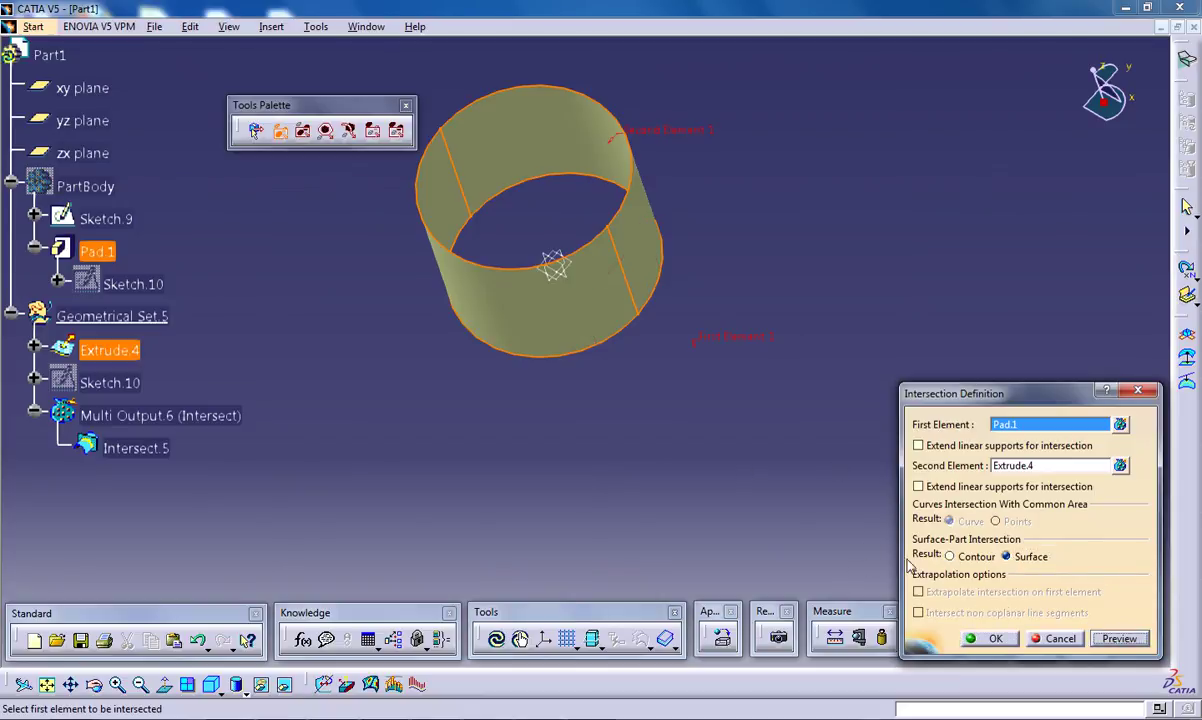
click(994, 639)
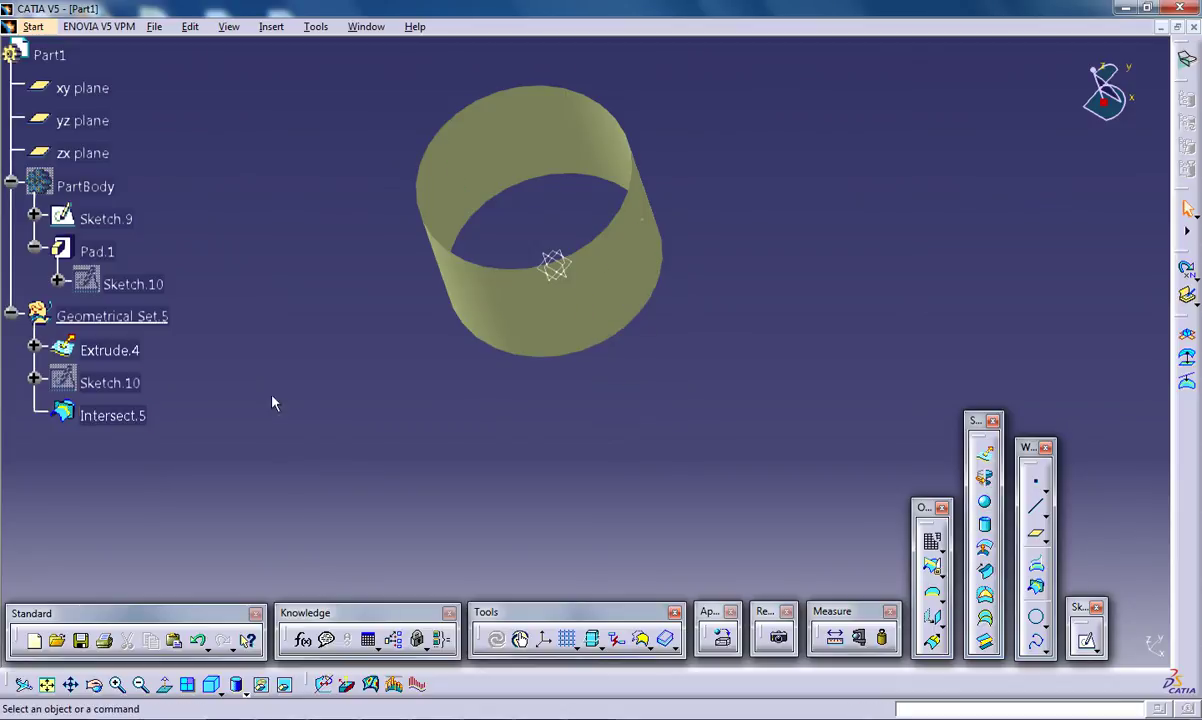
click(85, 186)
Step: Show PartBody again and review Intersect.5's elements, Pad.1 and Extrude.4
right_click(72, 187)
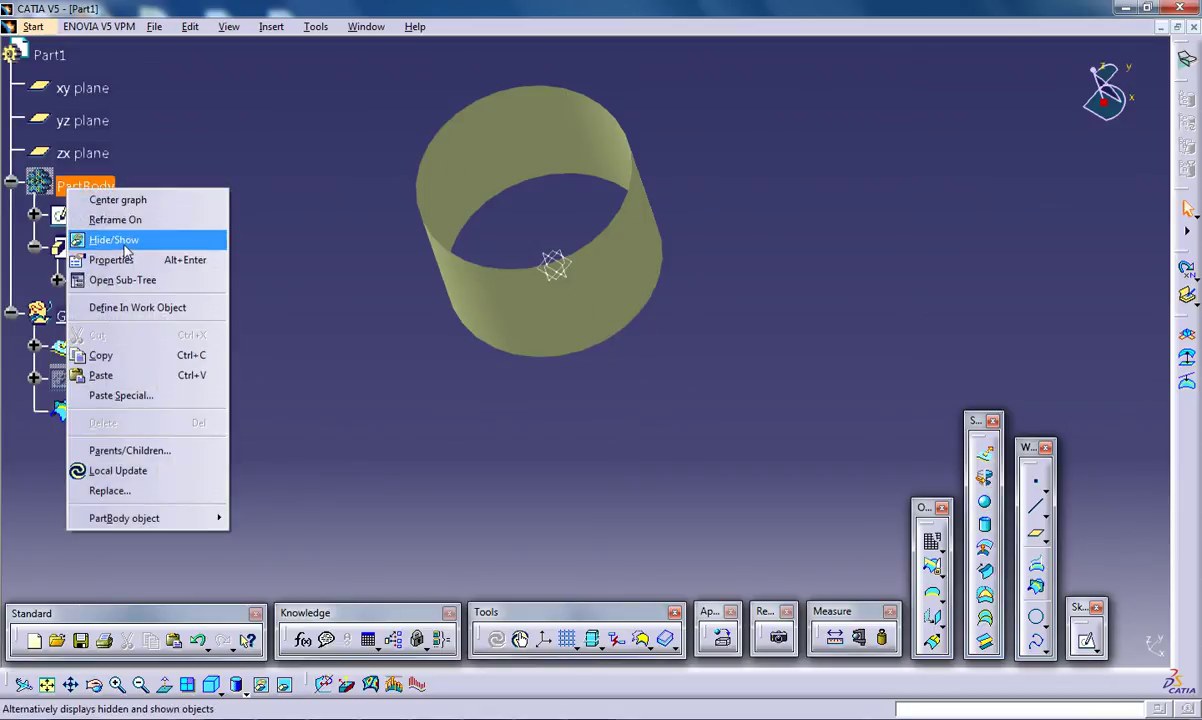
click(113, 240)
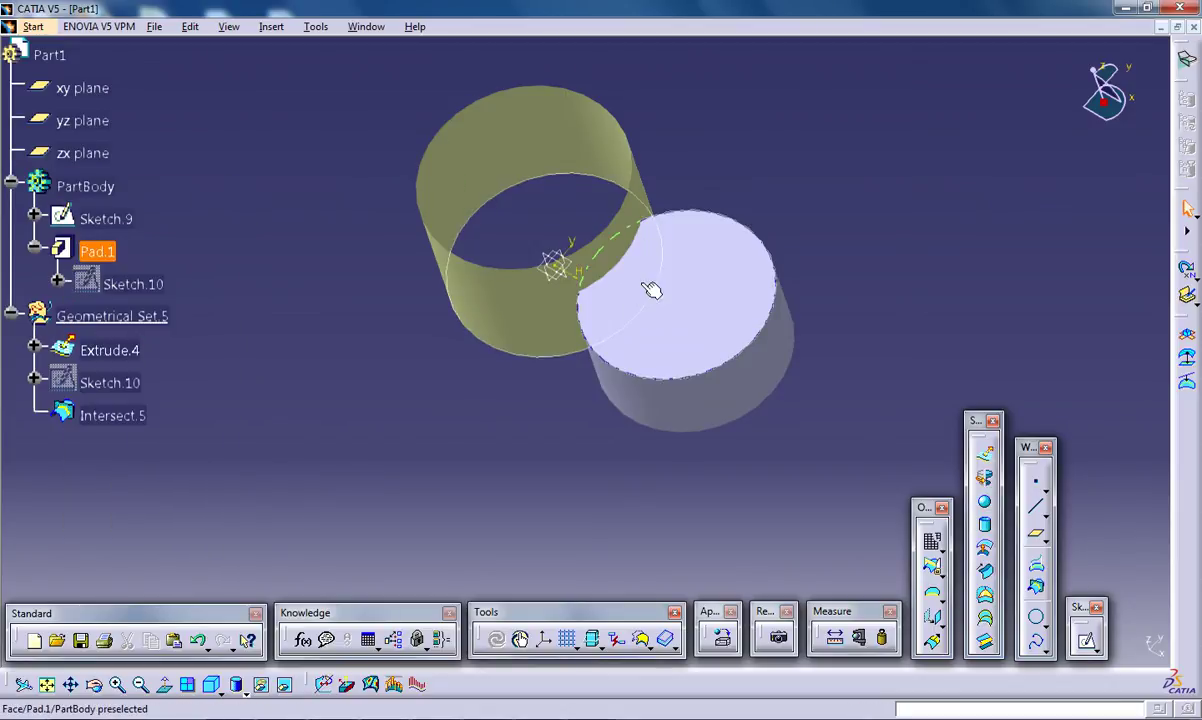
middle_drag(582, 290, 666, 311)
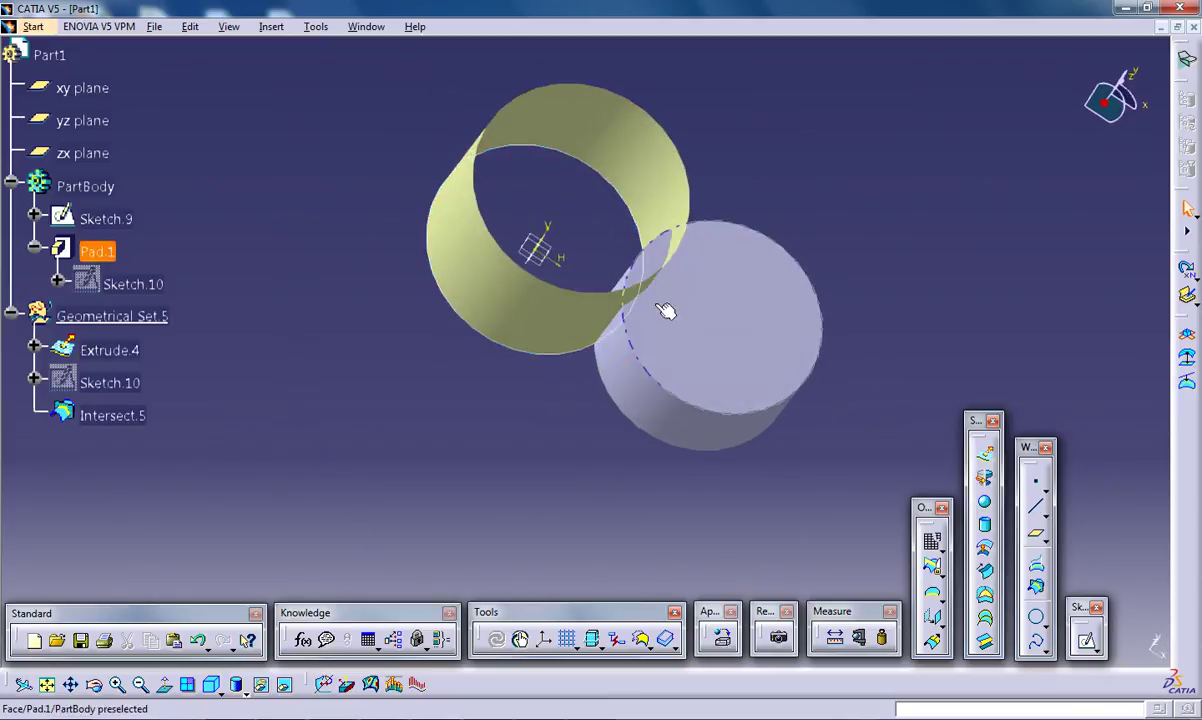
double_click(110, 418)
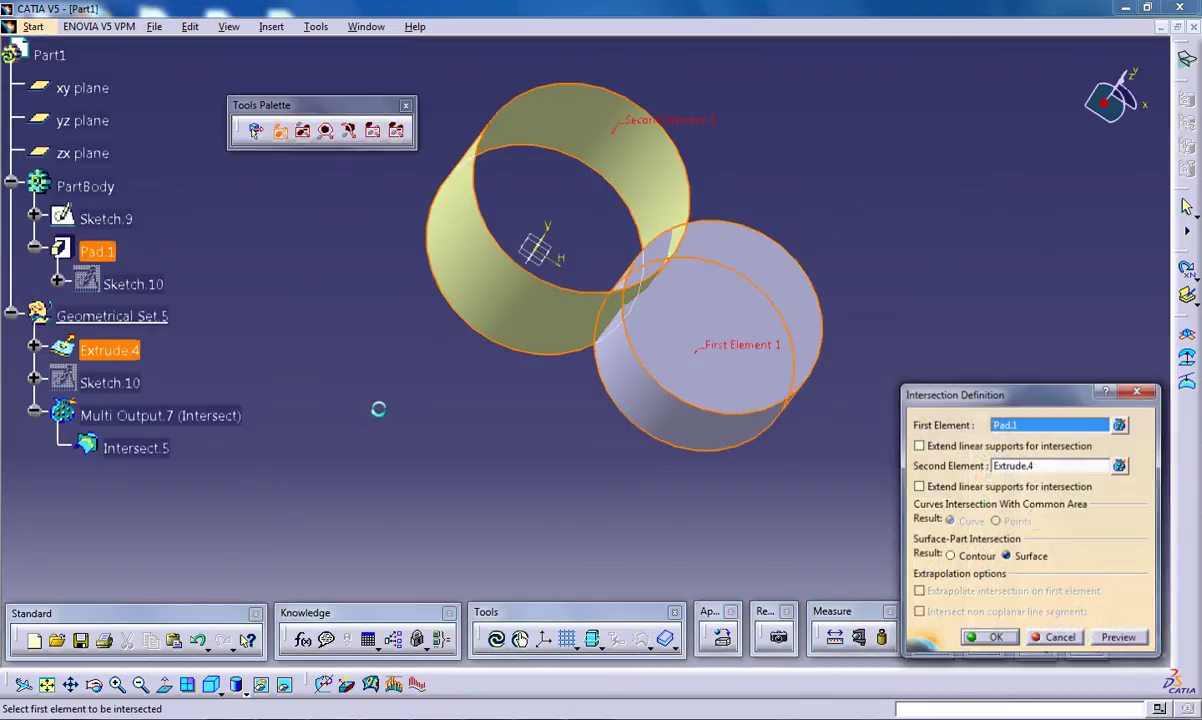
click(1138, 388)
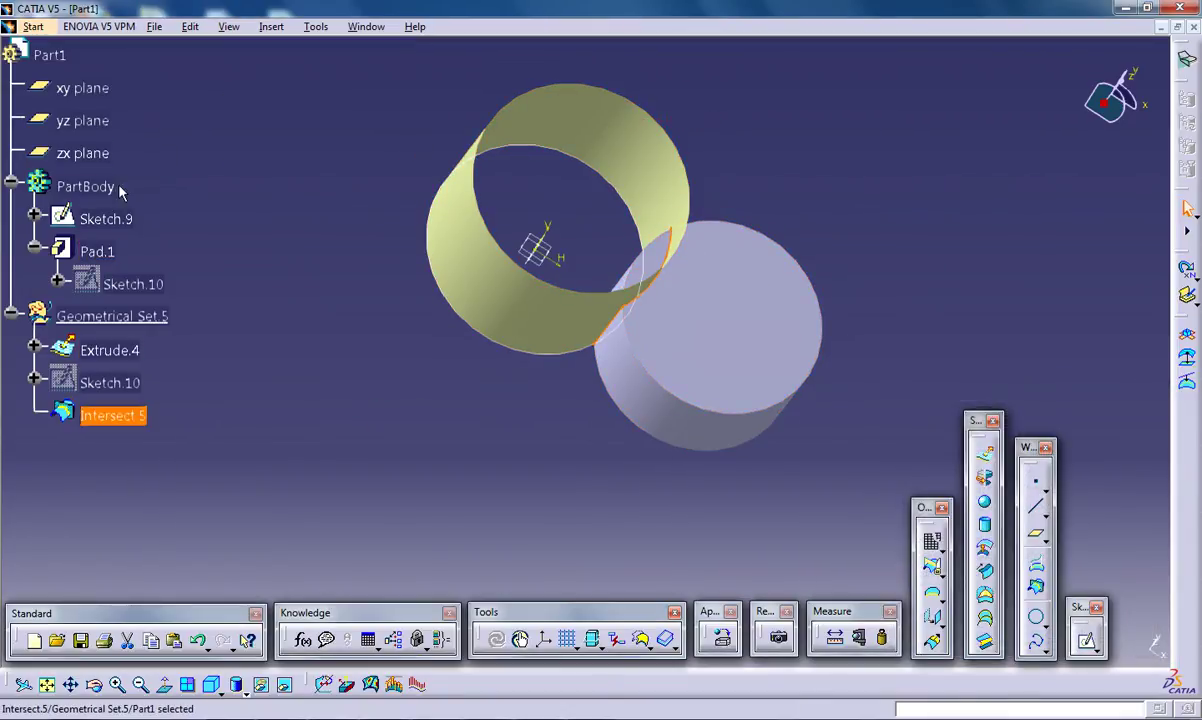
Step: Hide PartBody again and highlight the Intersect.5 surface patch
right_click(86, 188)
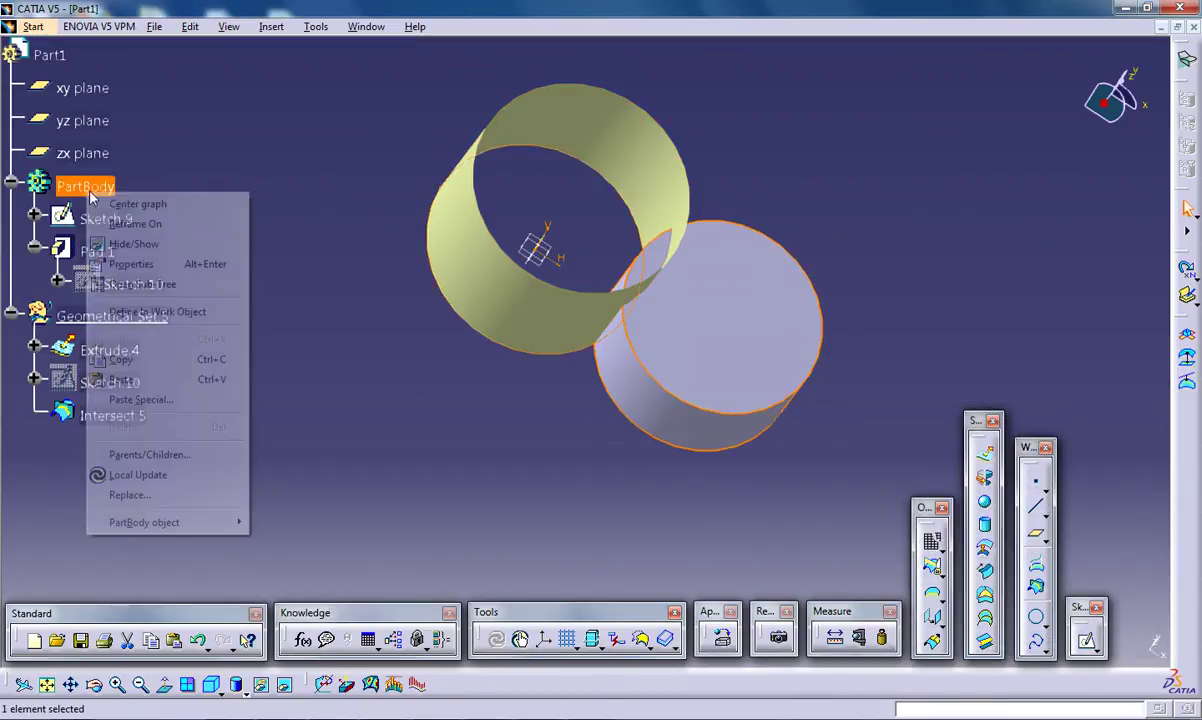
click(134, 241)
middle_drag(558, 370, 310, 354)
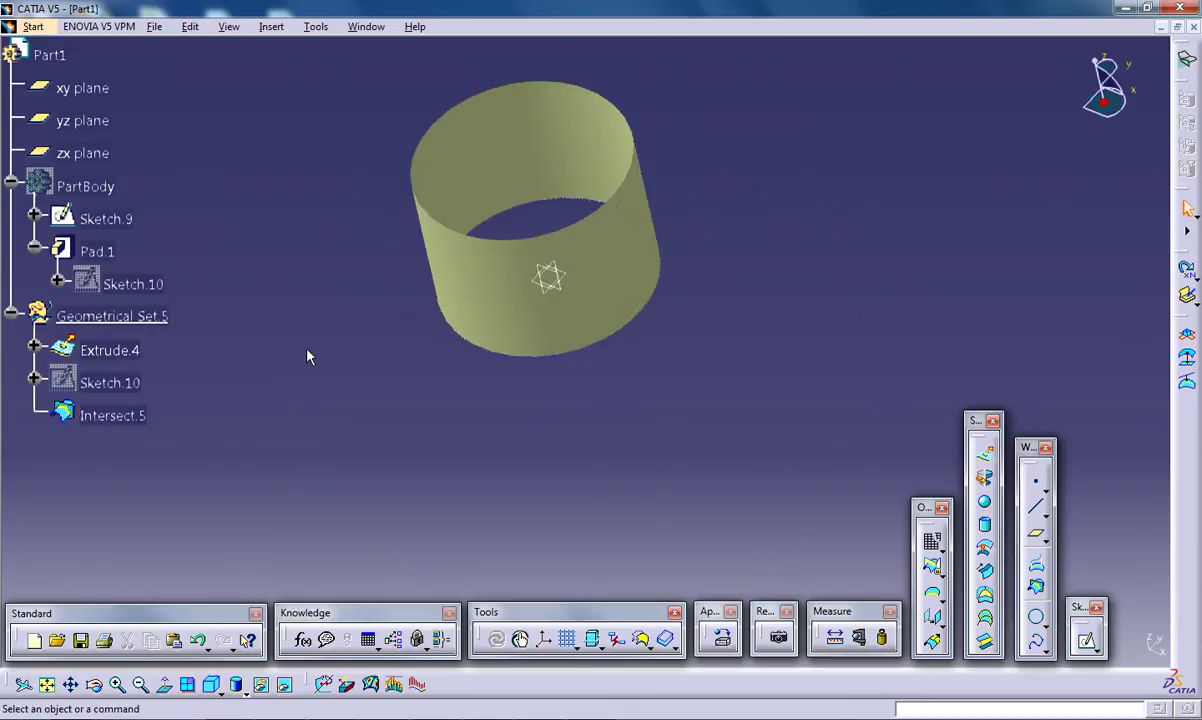
click(128, 424)
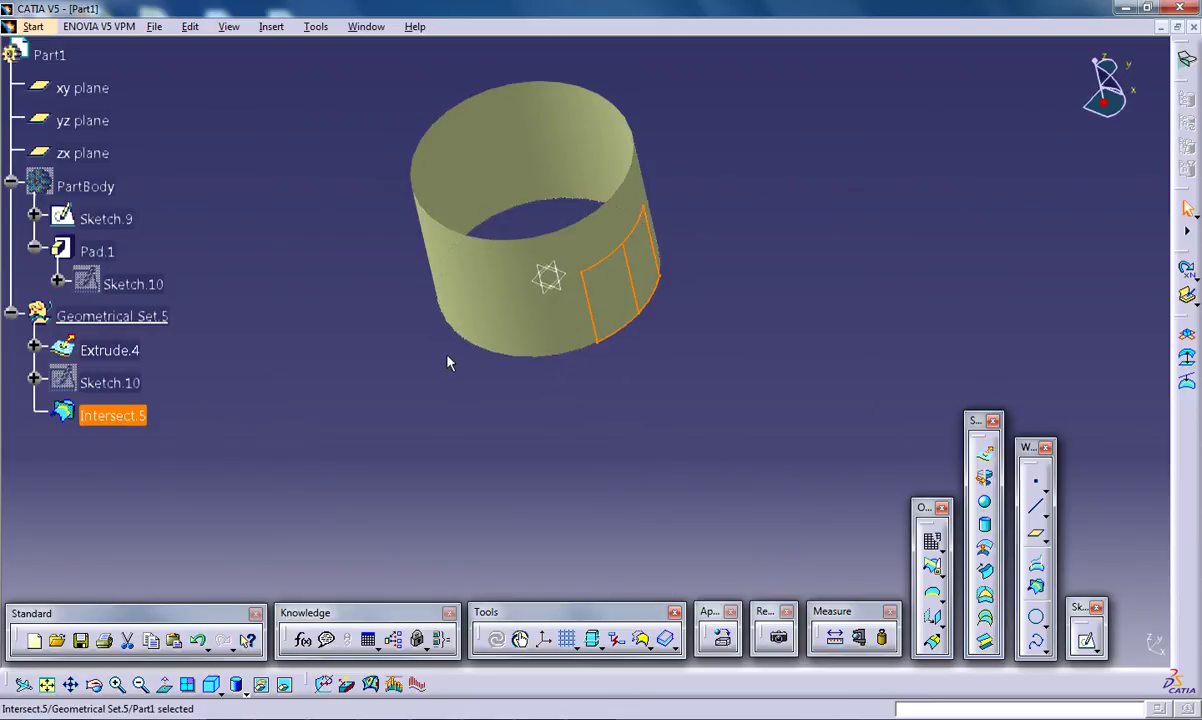
middle_drag(456, 279, 512, 421)
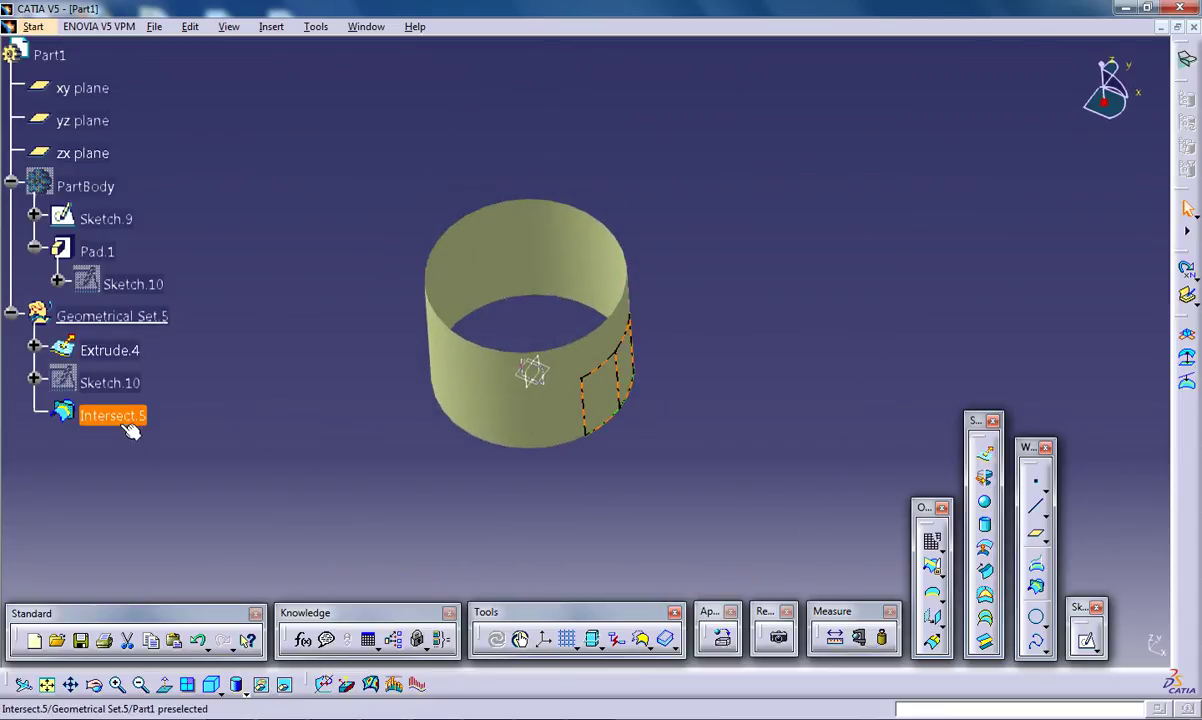